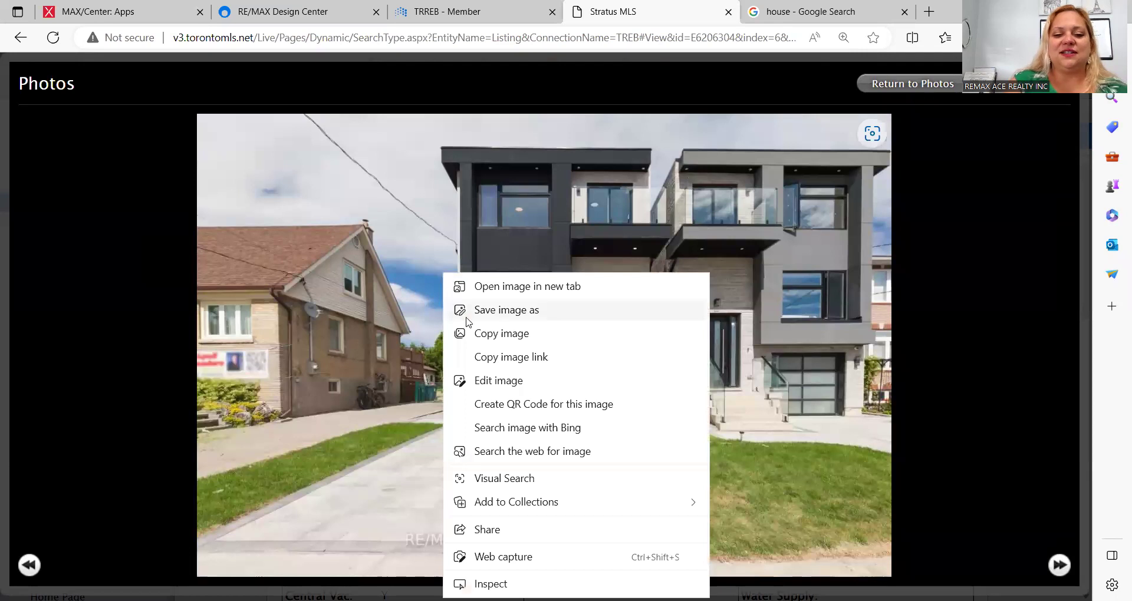
Step: Try saving the first Stratus MLS listing photo to the Desktop as a JPEG; the download fails with a network error
{"action": "left_click", "coordinate": [477, 313]}
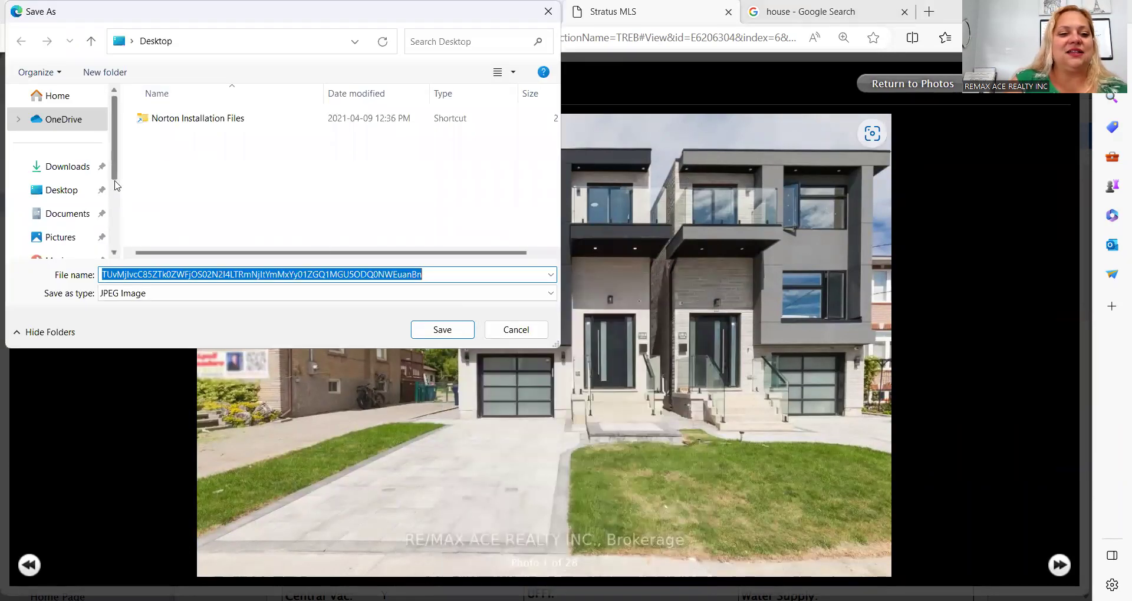
{"action": "left_click", "coordinate": [45, 192]}
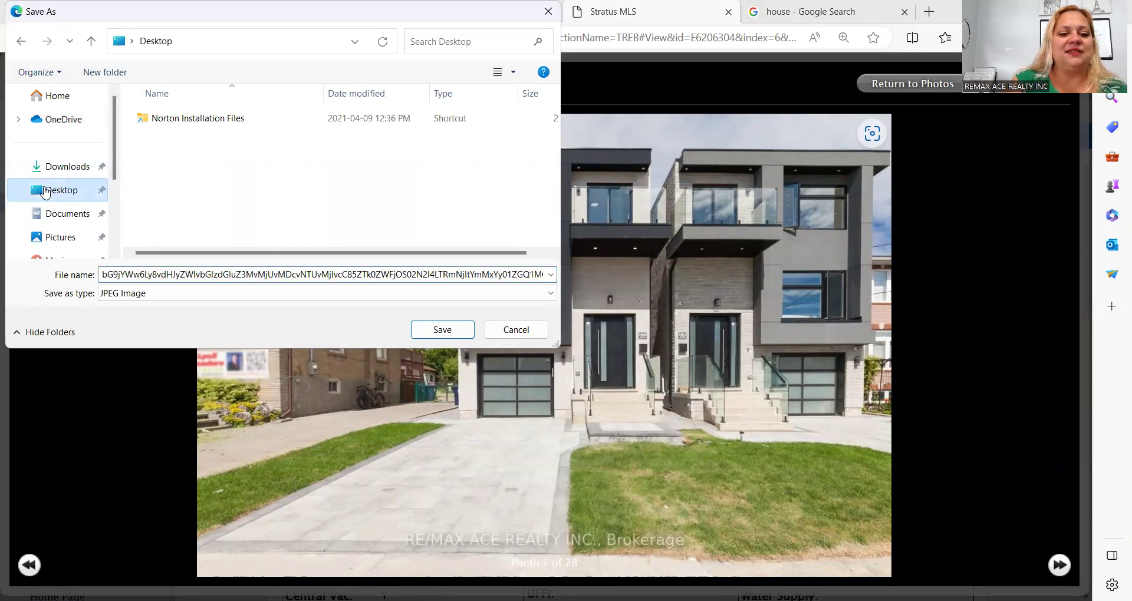
{"action": "left_click", "coordinate": [433, 333]}
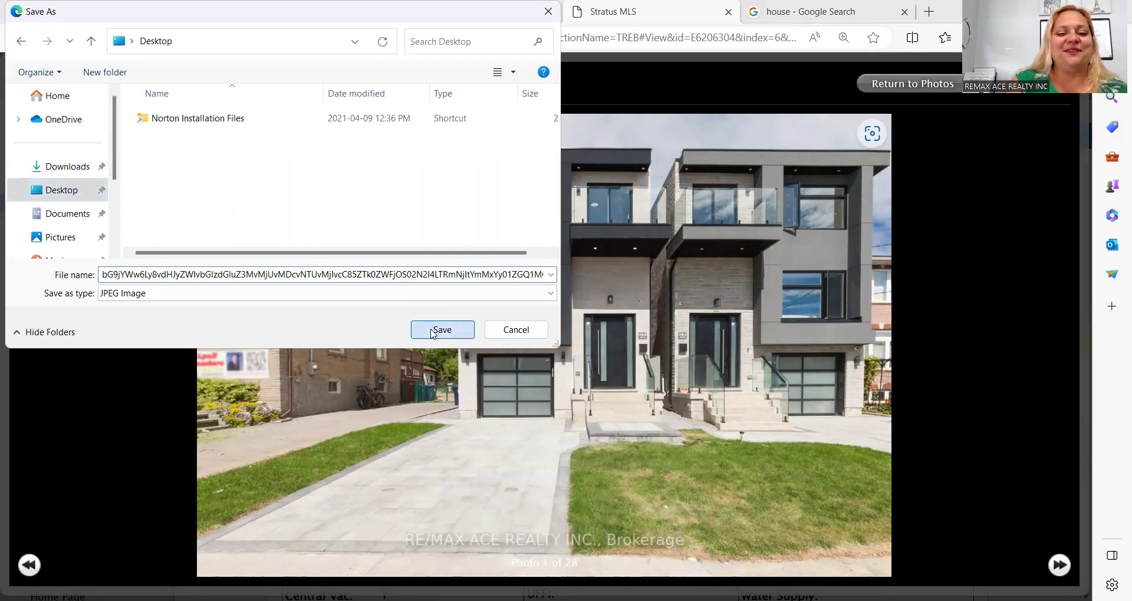
{"action": "left_click", "coordinate": [434, 333]}
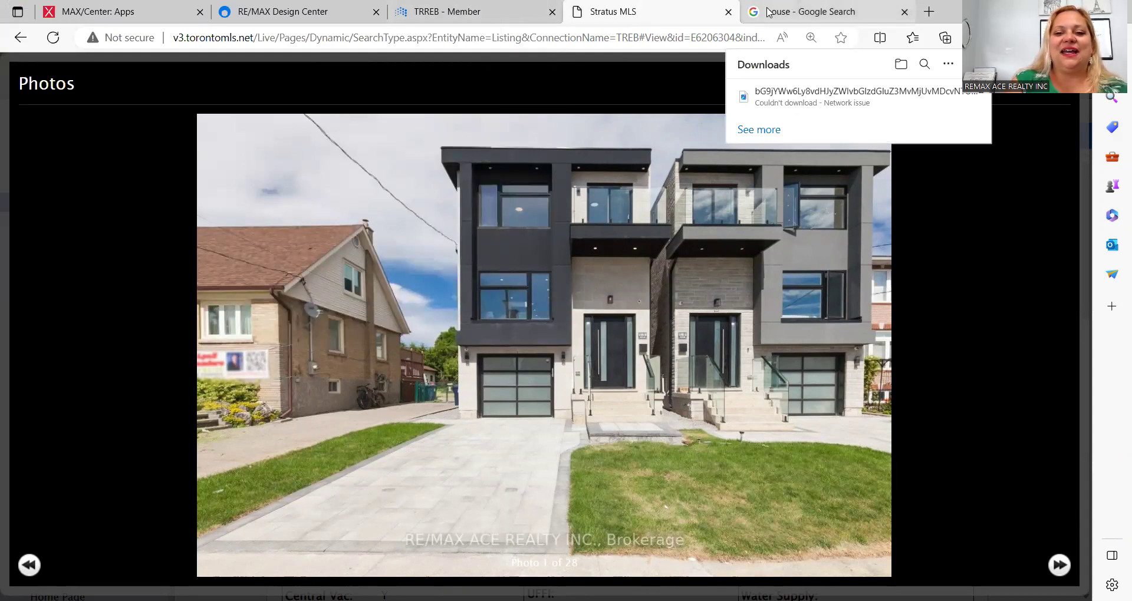
Step: Save the first Google Images house photo to the Desktop as house.jpg, then return to Design Center
{"action": "left_click", "coordinate": [787, 14]}
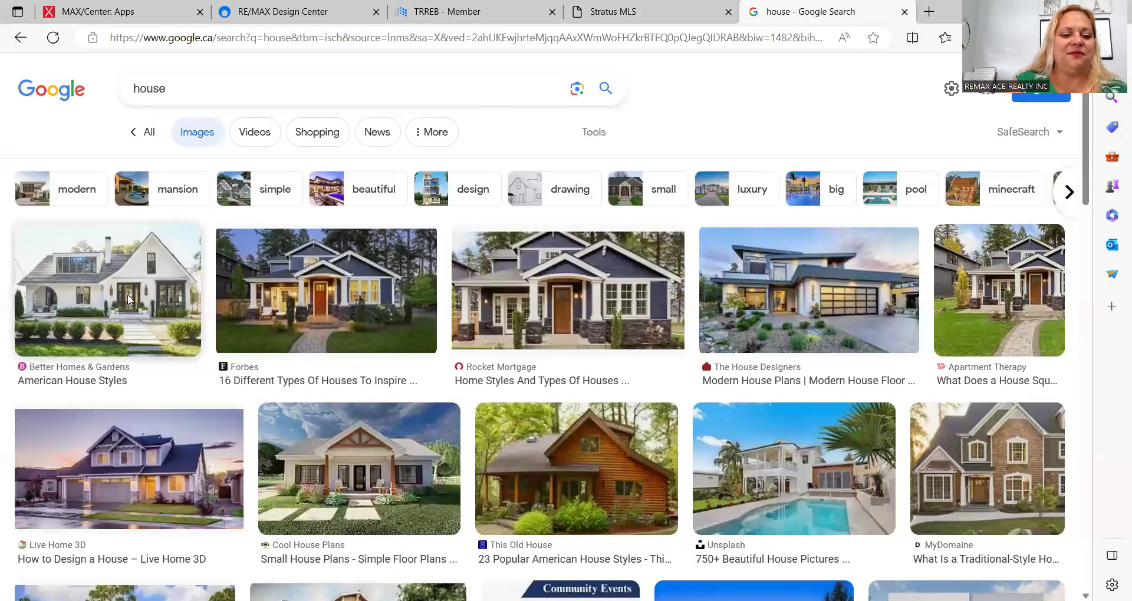
{"action": "left_click", "coordinate": [129, 304]}
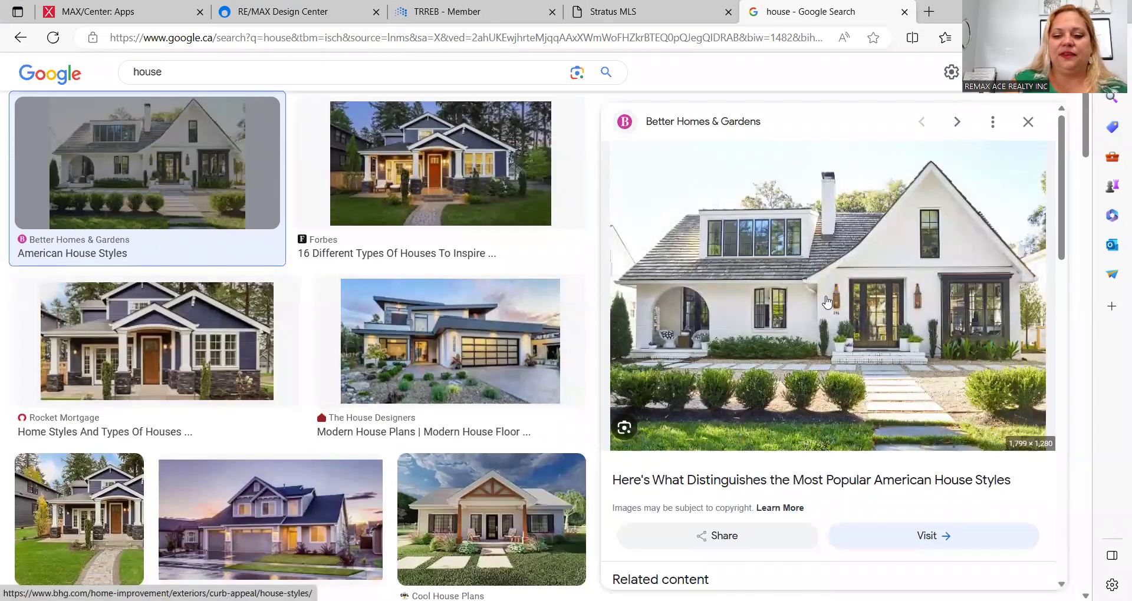
{"action": "right_click", "coordinate": [827, 303]}
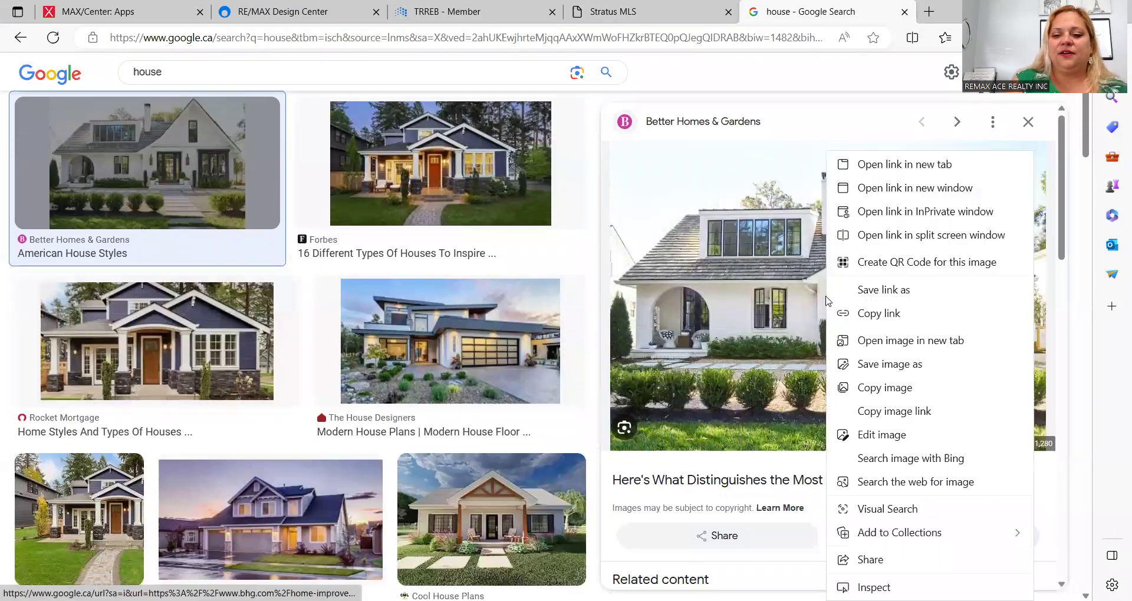
{"action": "left_click", "coordinate": [919, 365]}
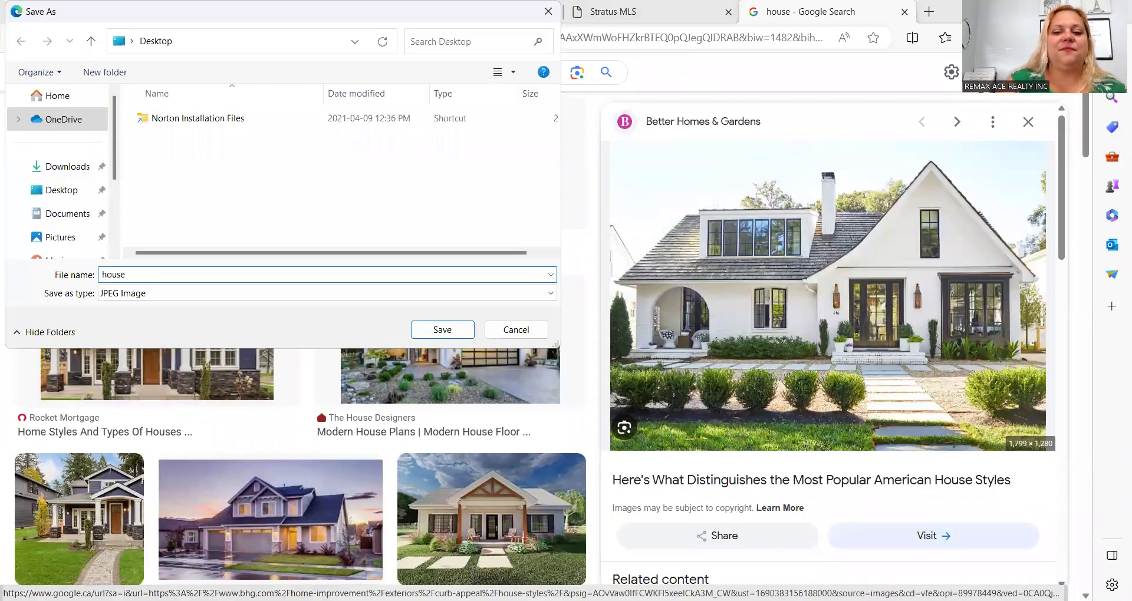
{"action": "key", "text": "Return"}
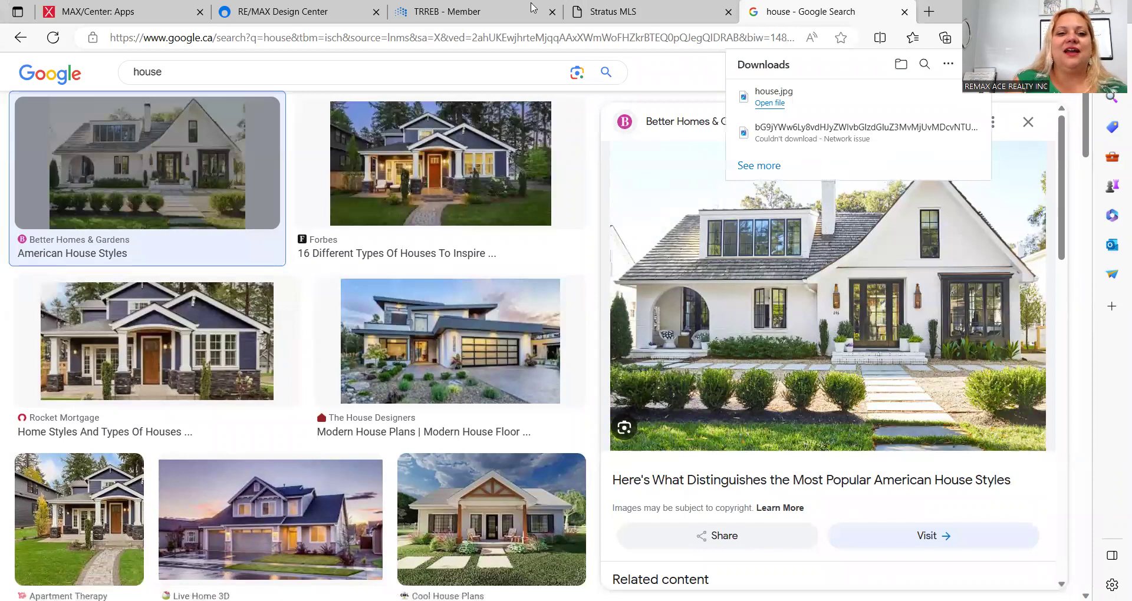
{"action": "left_click", "coordinate": [310, 5]}
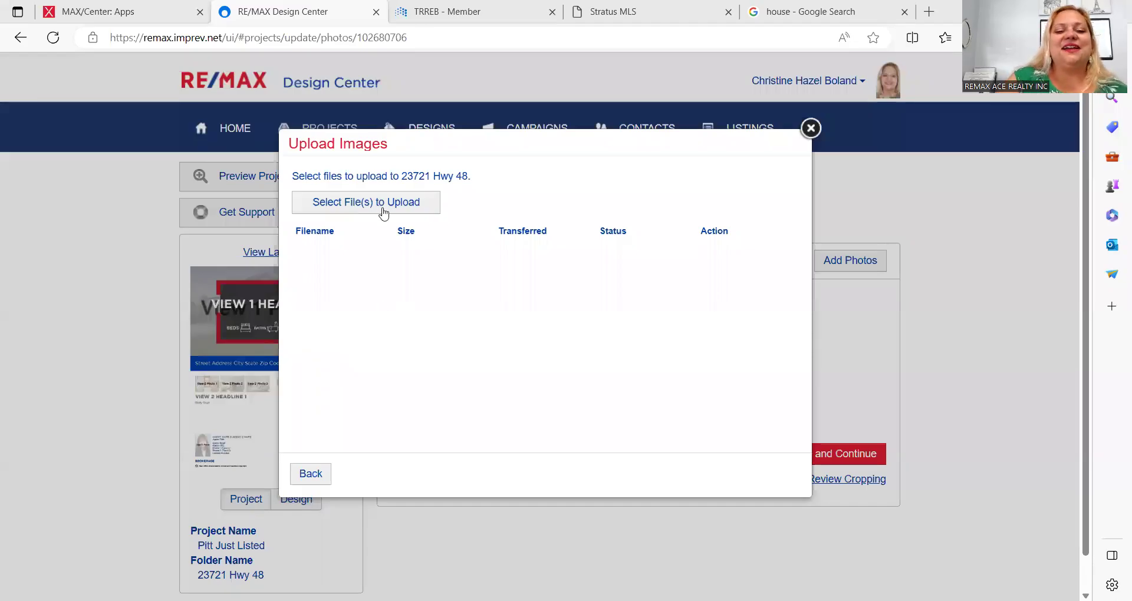
Step: Pick house.jpg from the Desktop in the upload picker, then cancel and go back to the Stratus MLS photo
{"action": "left_click", "coordinate": [384, 209]}
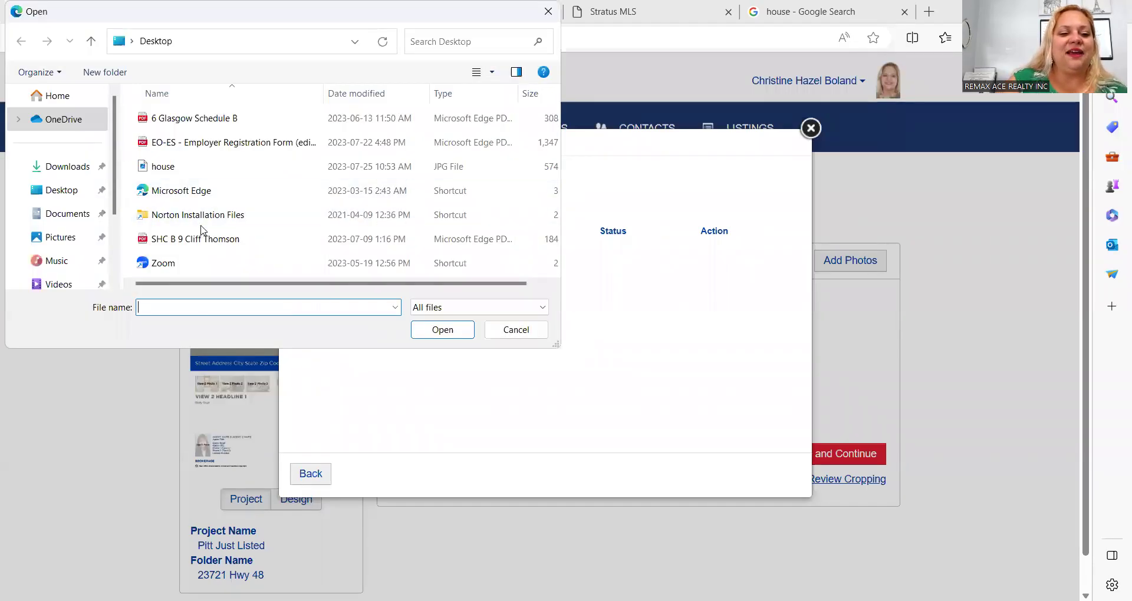
{"action": "left_click", "coordinate": [51, 192]}
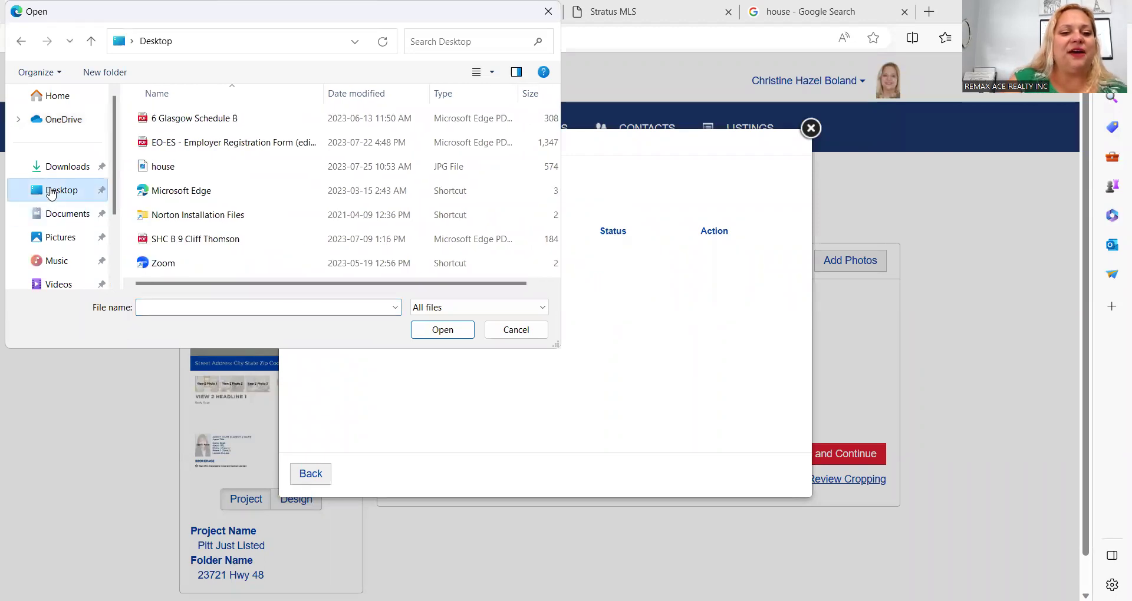
{"action": "left_click", "coordinate": [187, 171]}
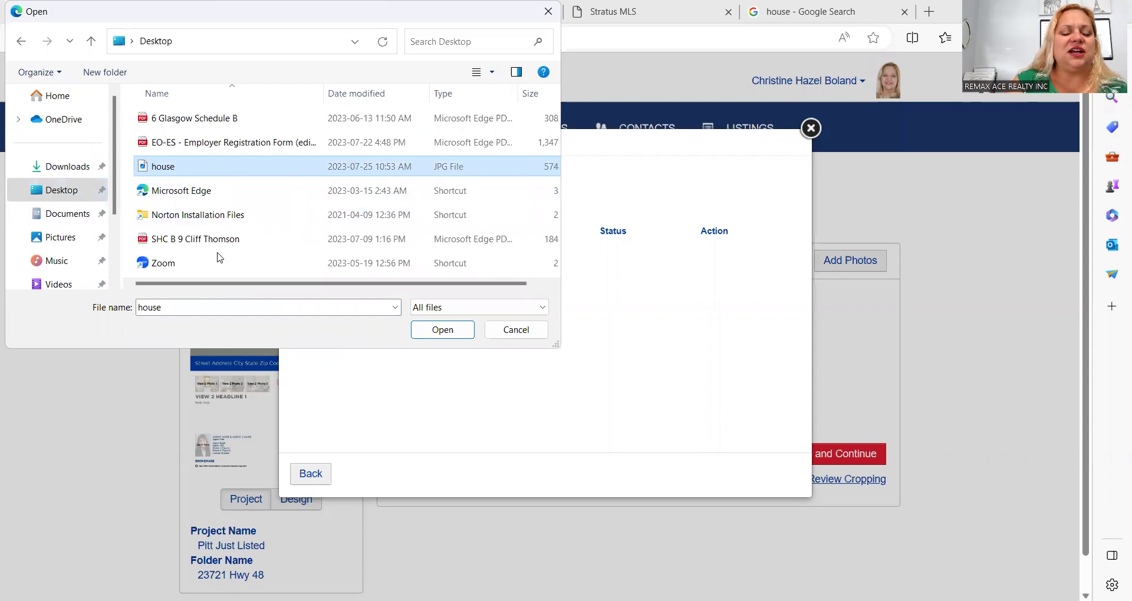
{"action": "left_click", "coordinate": [517, 329]}
{"action": "left_click", "coordinate": [649, 10]}
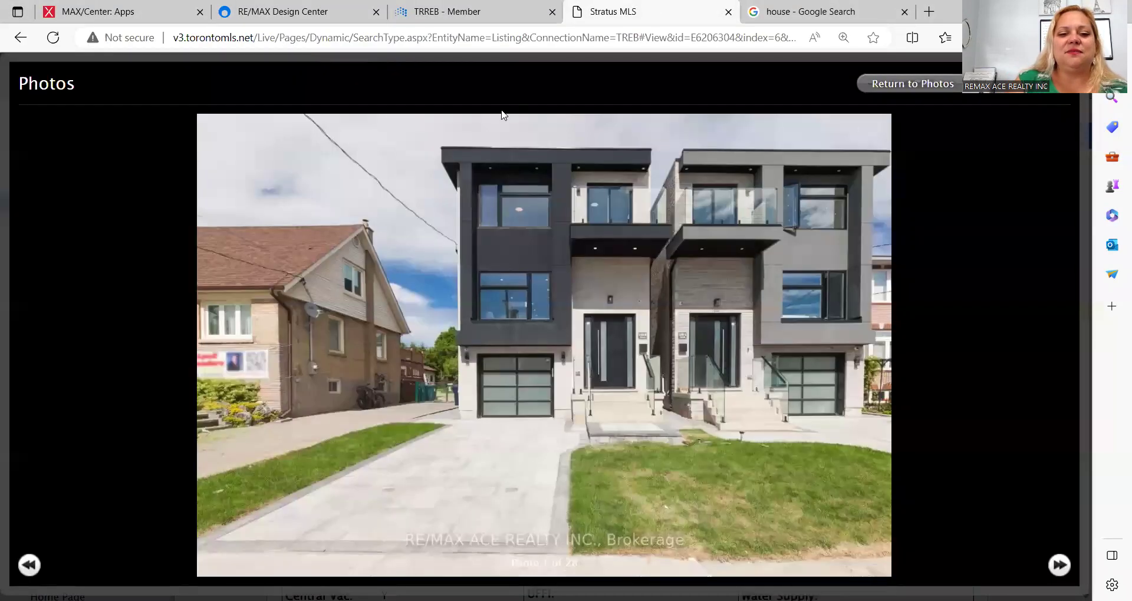
Step: Retry saving the Stratus MLS listing photo as House 2.jpg; it fails again, so return to the upload dialog
{"action": "right_click", "coordinate": [533, 249]}
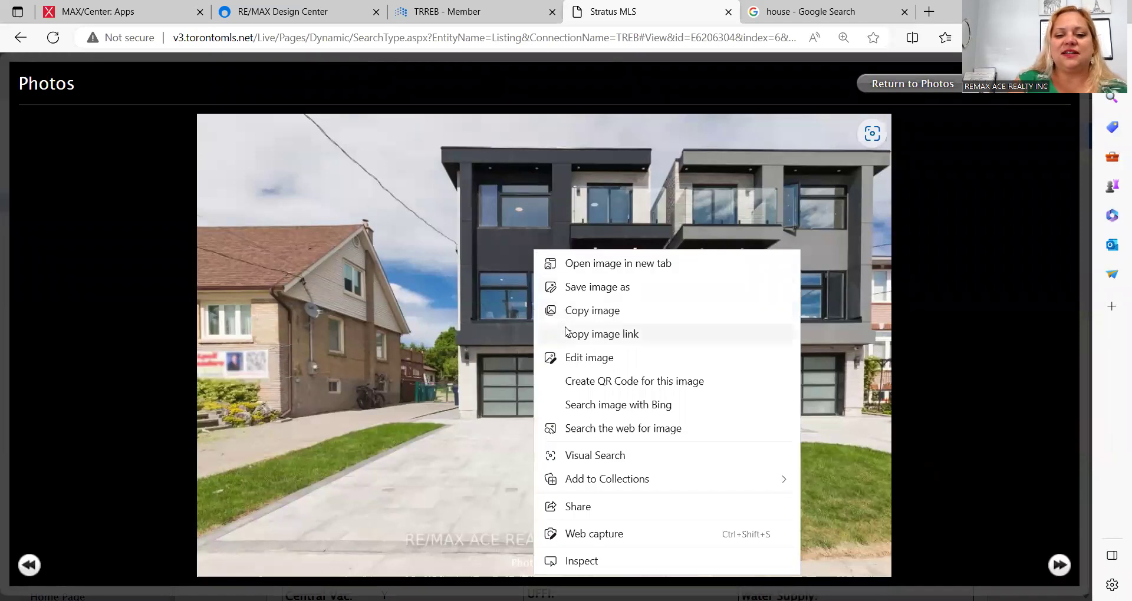
{"action": "left_click", "coordinate": [565, 289]}
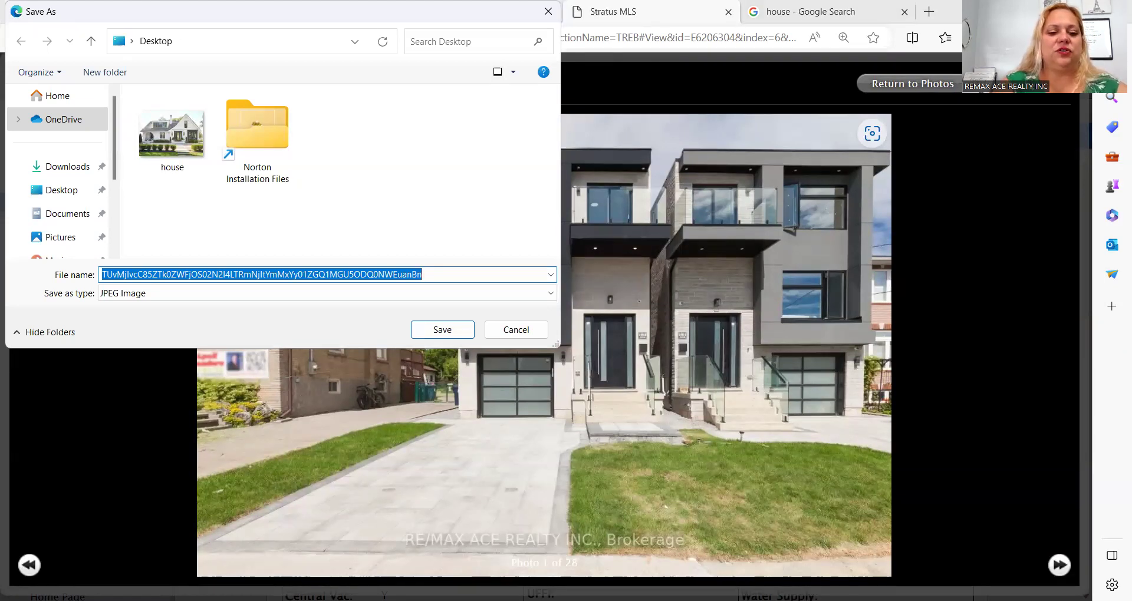
{"action": "key", "text": "Return"}
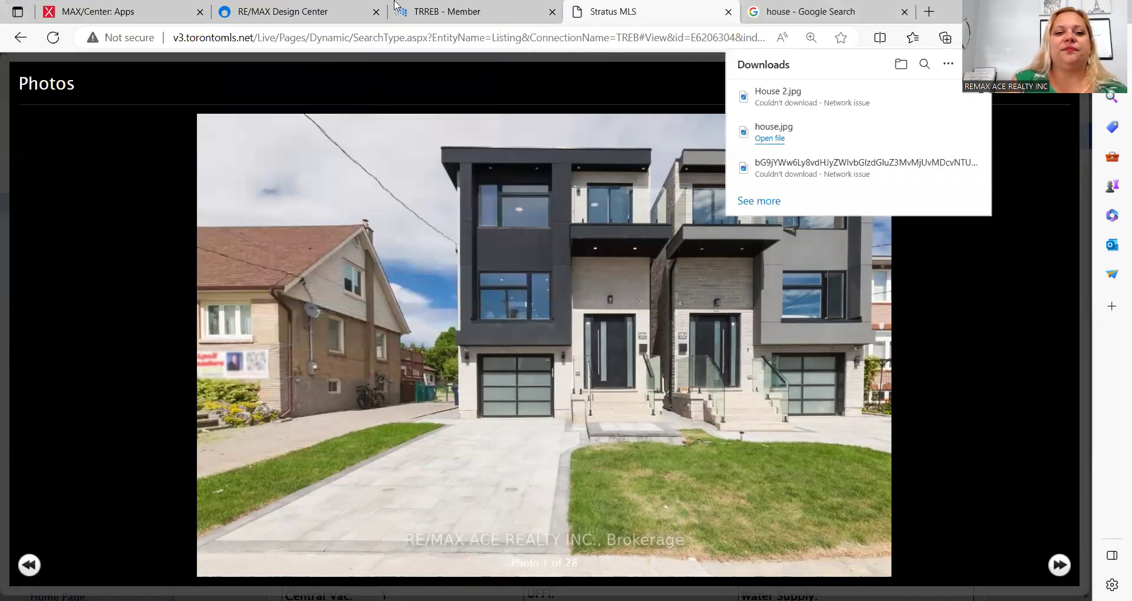
{"action": "left_click", "coordinate": [340, 10]}
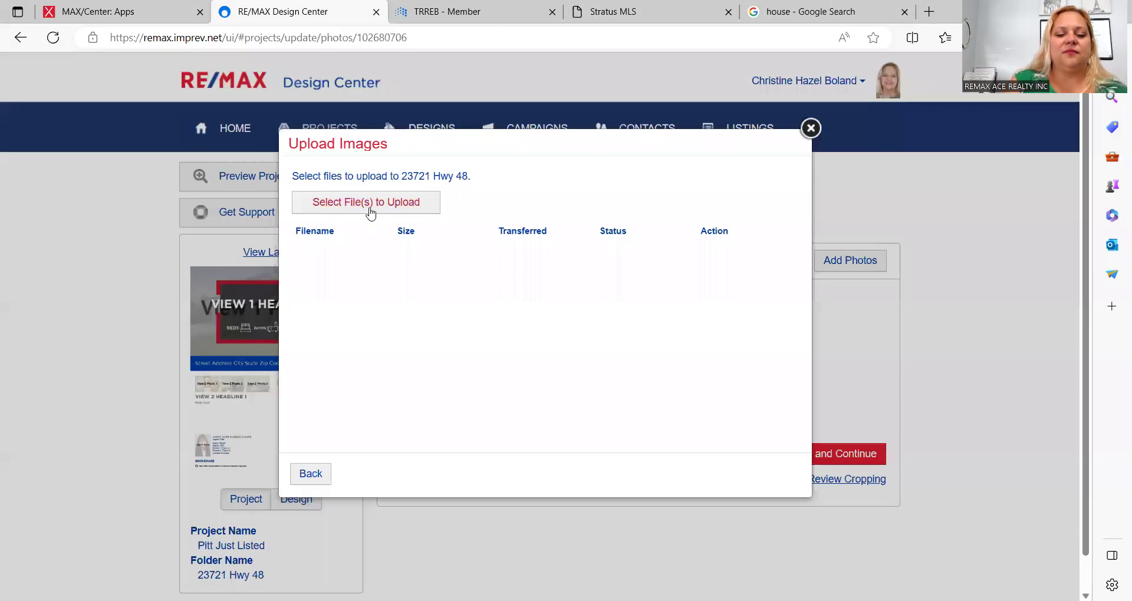
Step: Upload house.jpg from the Desktop into View 1 Photo 1, then save and continue
{"action": "left_click", "coordinate": [370, 210]}
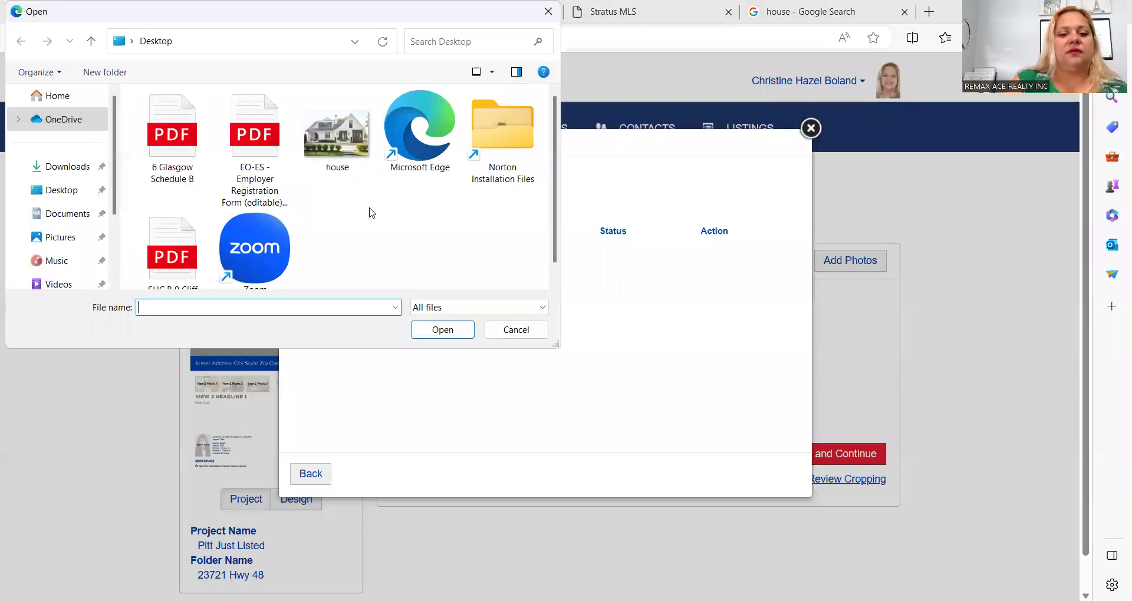
{"action": "left_click", "coordinate": [71, 191]}
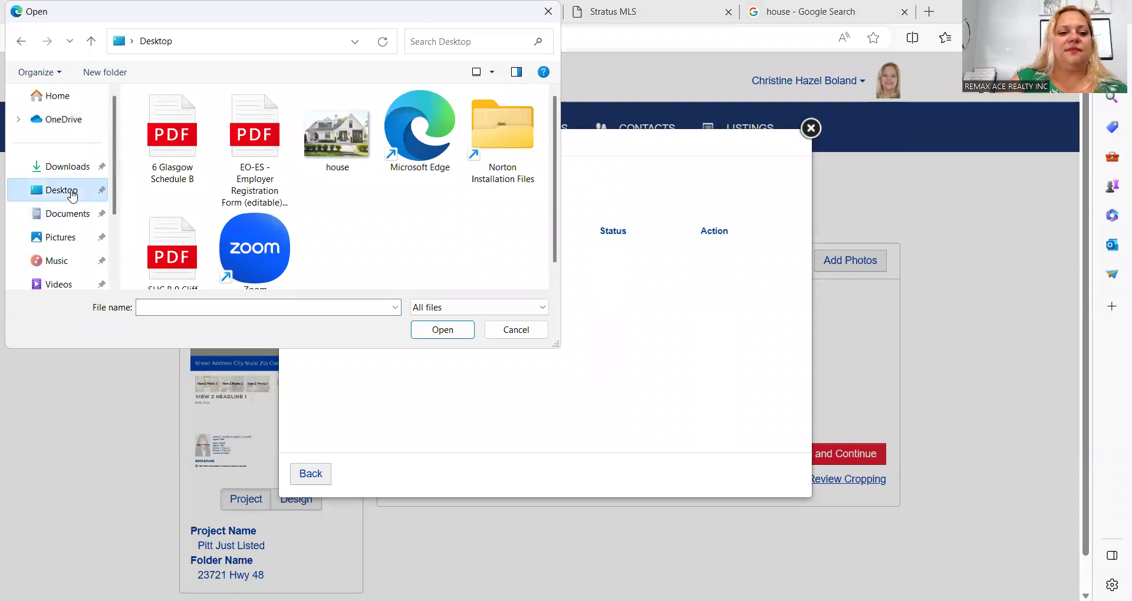
{"action": "scroll", "coordinate": [362, 226], "scroll_direction": "down", "scroll_amount": 1}
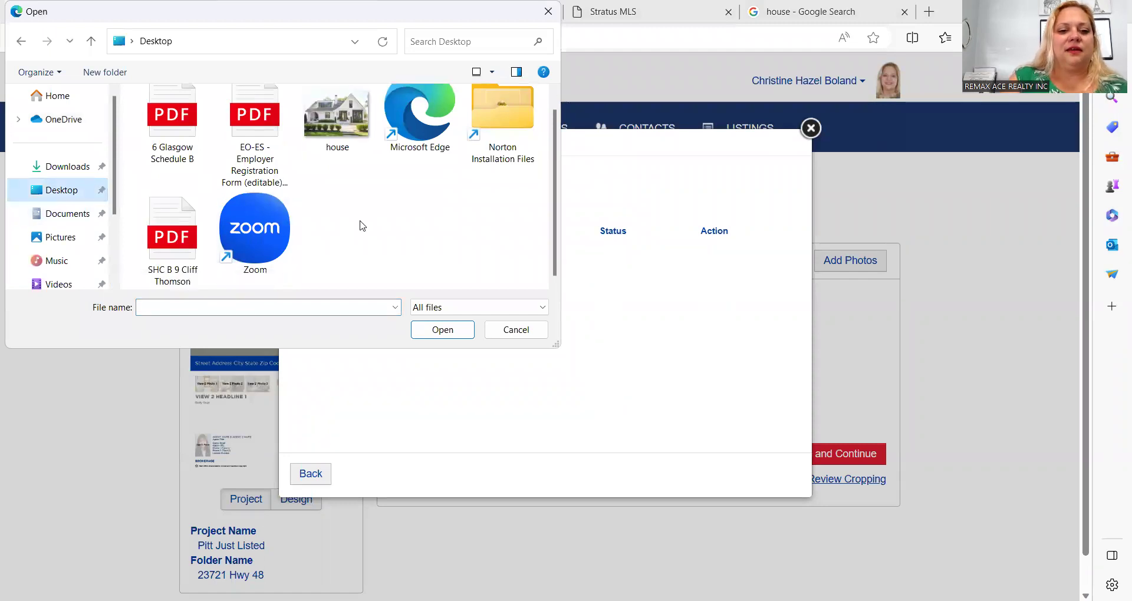
{"action": "scroll", "coordinate": [362, 226], "scroll_direction": "up", "scroll_amount": 1}
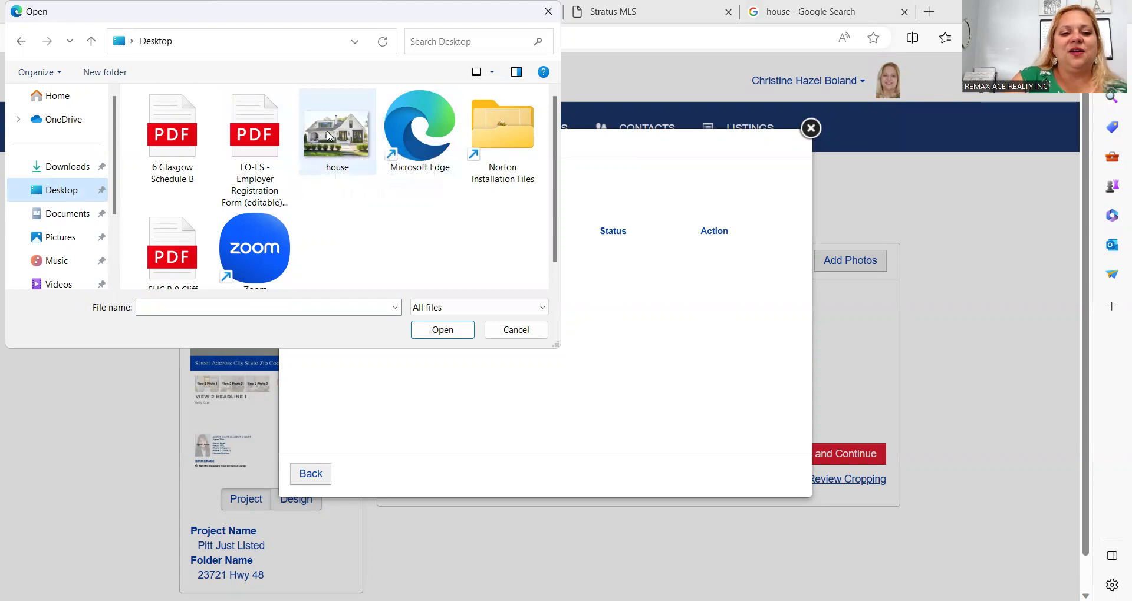
{"action": "double_click", "coordinate": [328, 136]}
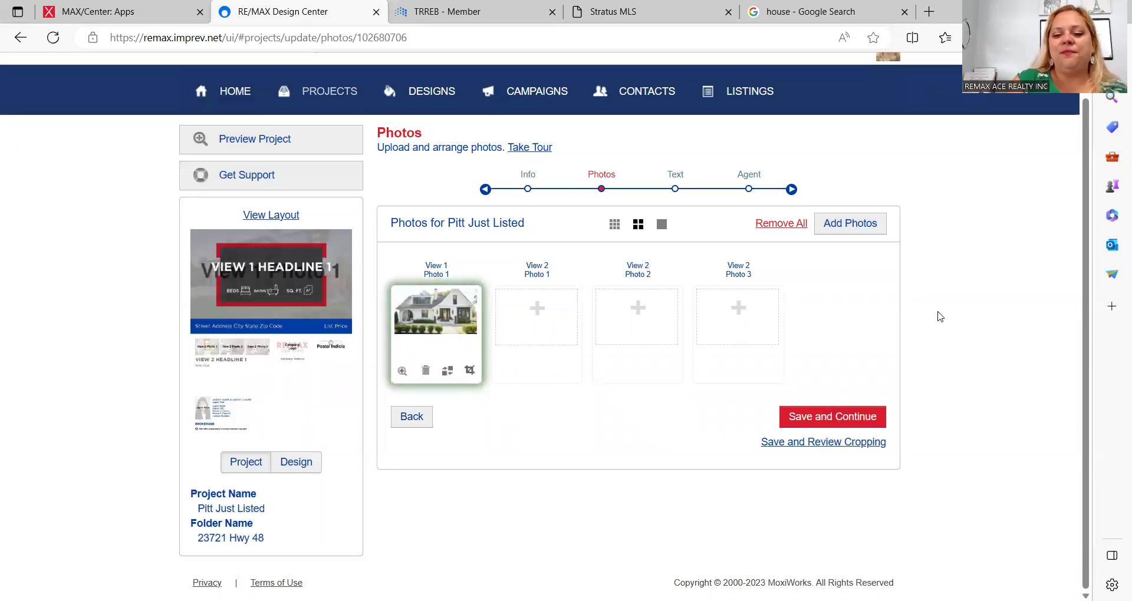
{"action": "left_click", "coordinate": [812, 416]}
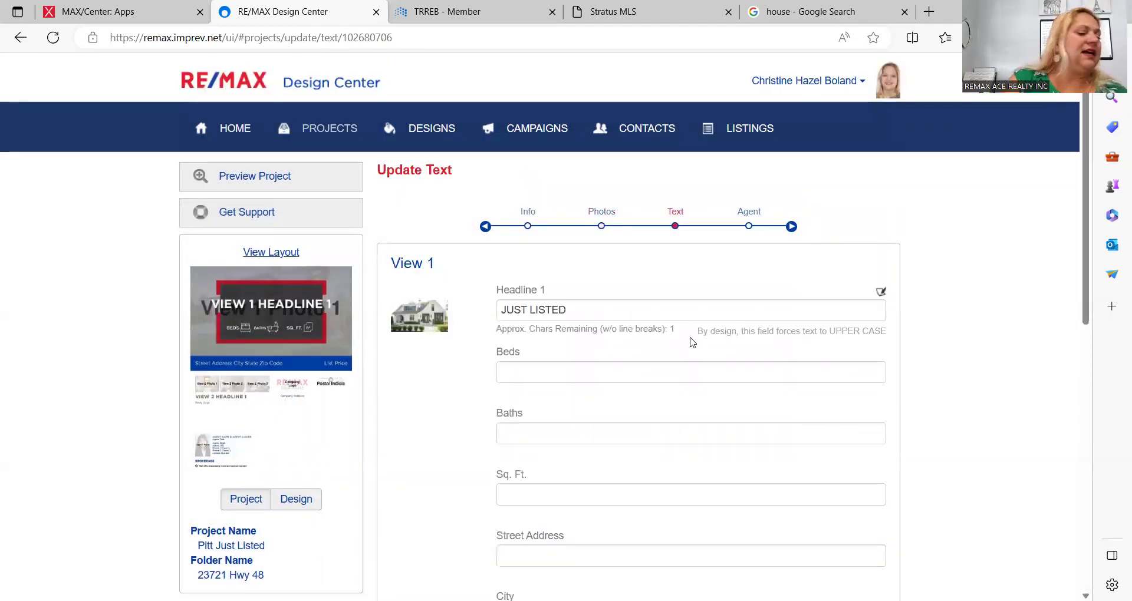
Step: Enter 4+2 beds and 4 baths in the View 1 text, checking the counts in the MLS listing
{"action": "scroll", "coordinate": [691, 342], "scroll_direction": "down", "scroll_amount": 2}
{"action": "left_click", "coordinate": [649, 260]}
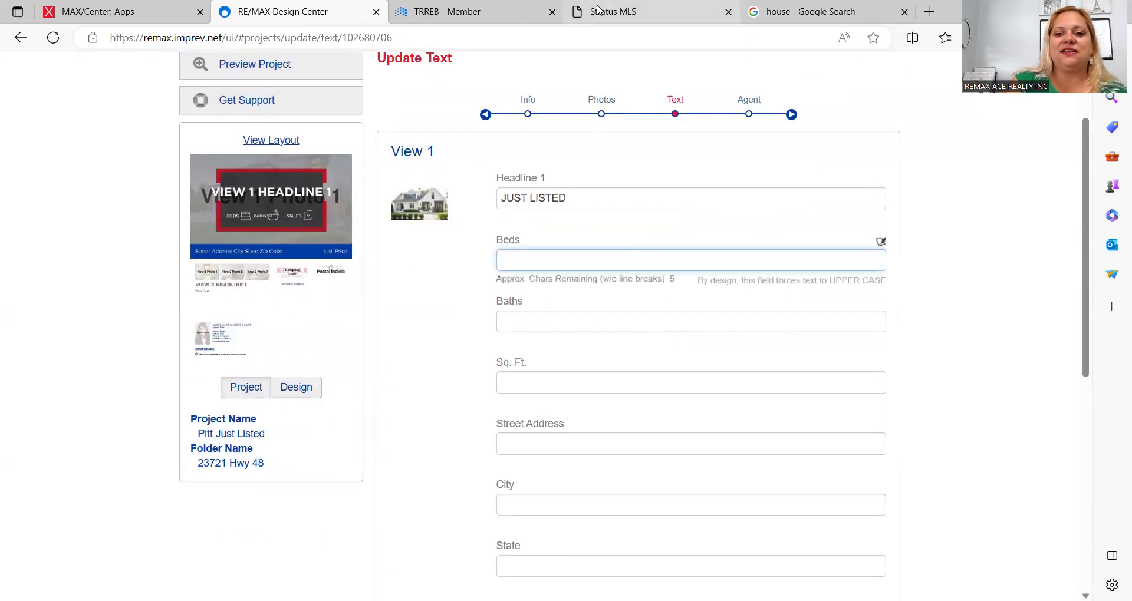
{"action": "left_click", "coordinate": [598, 9]}
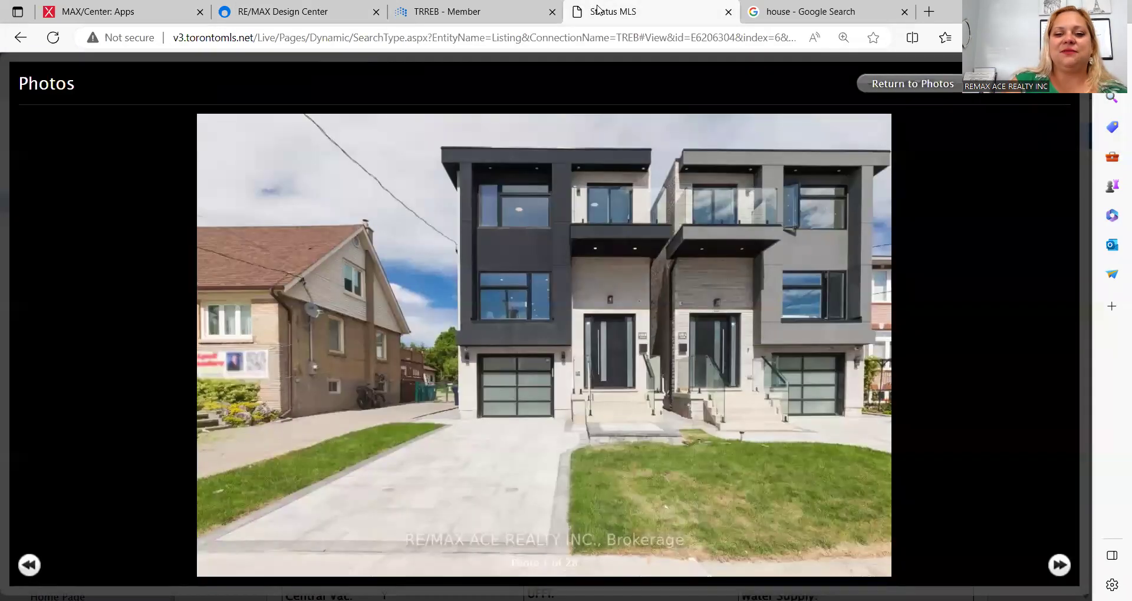
{"action": "left_click", "coordinate": [1055, 103]}
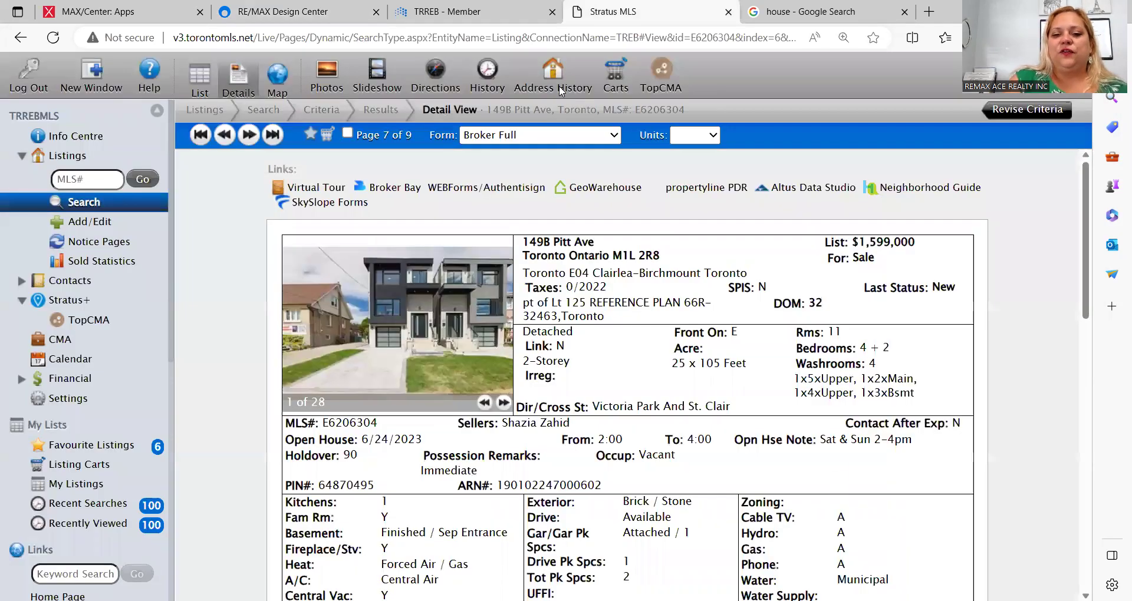
{"action": "left_click", "coordinate": [498, 8]}
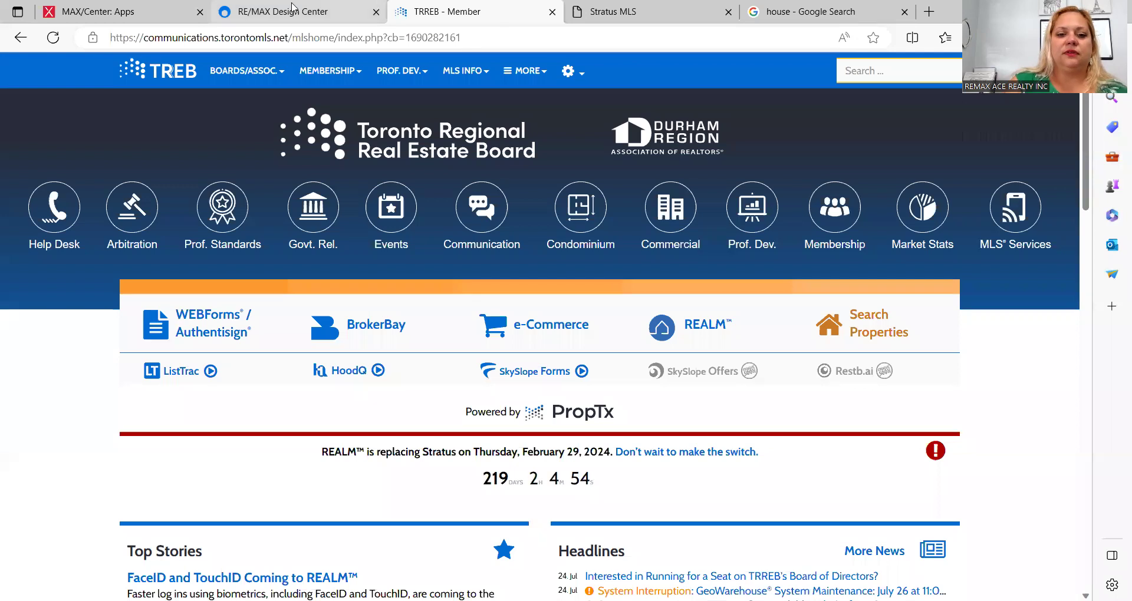
{"action": "left_click", "coordinate": [297, 11]}
{"action": "type", "text": "4"}
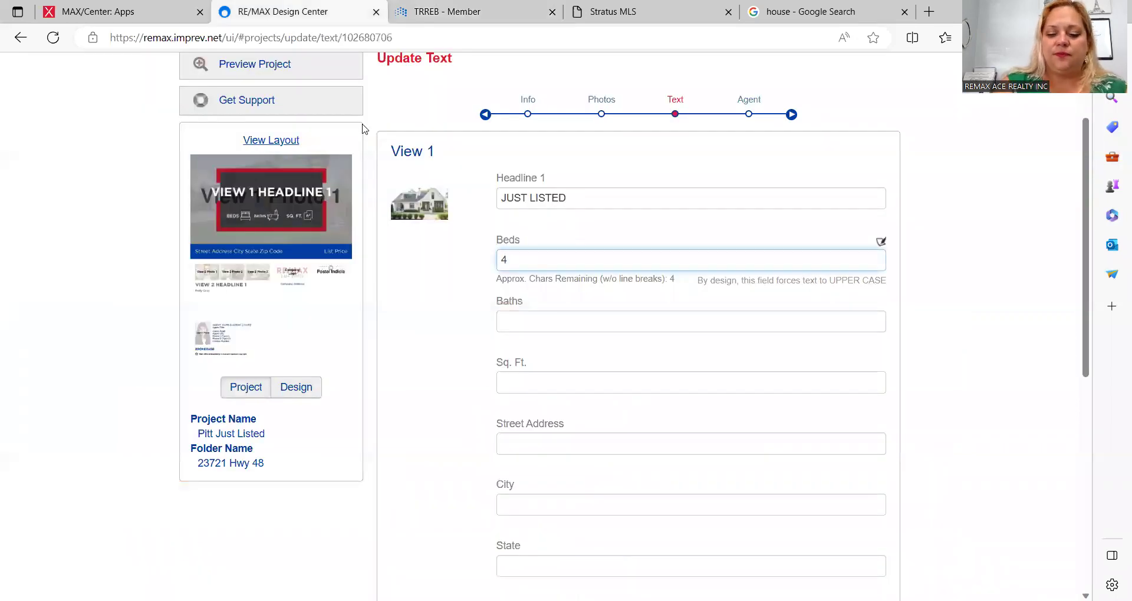
{"action": "type", "text": "+"}
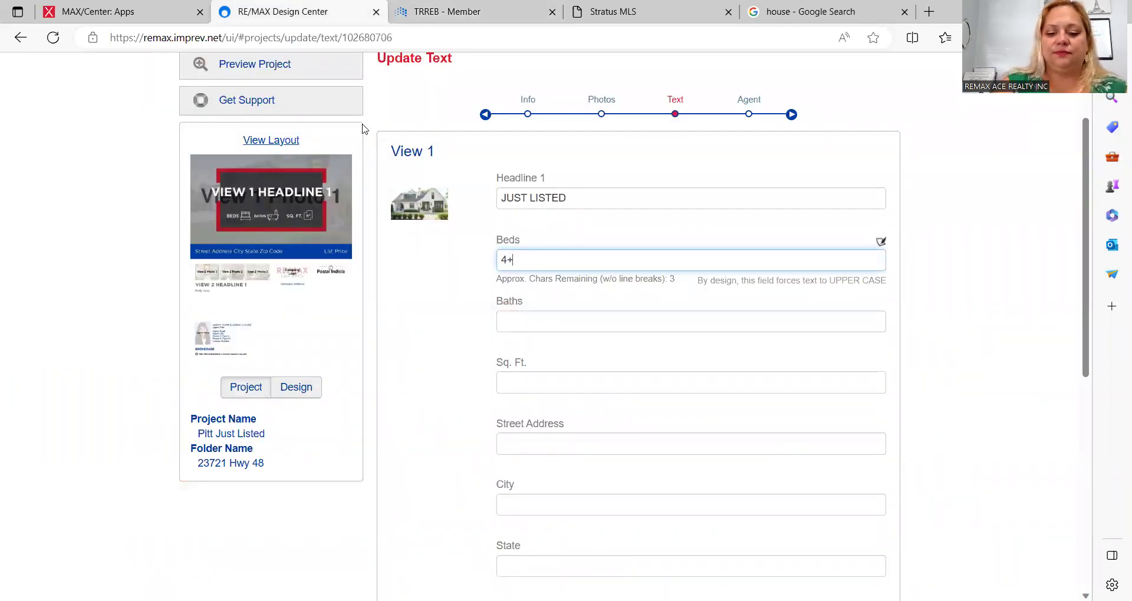
{"action": "type", "text": "2"}
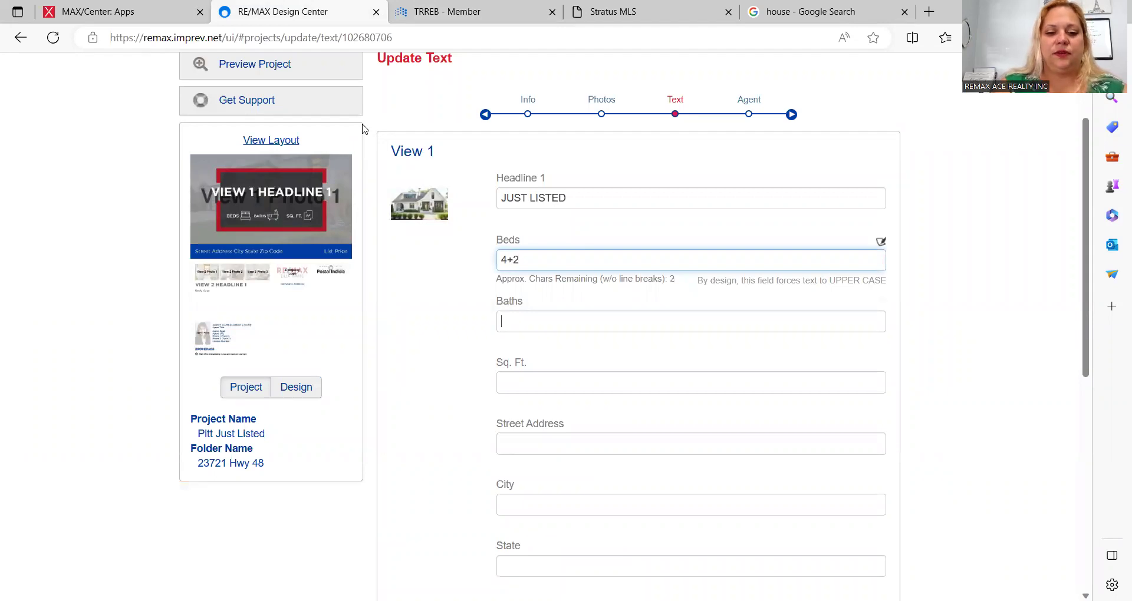
{"action": "key", "text": "Tab"}
{"action": "type", "text": "4"}
{"action": "key", "text": "Tab"}
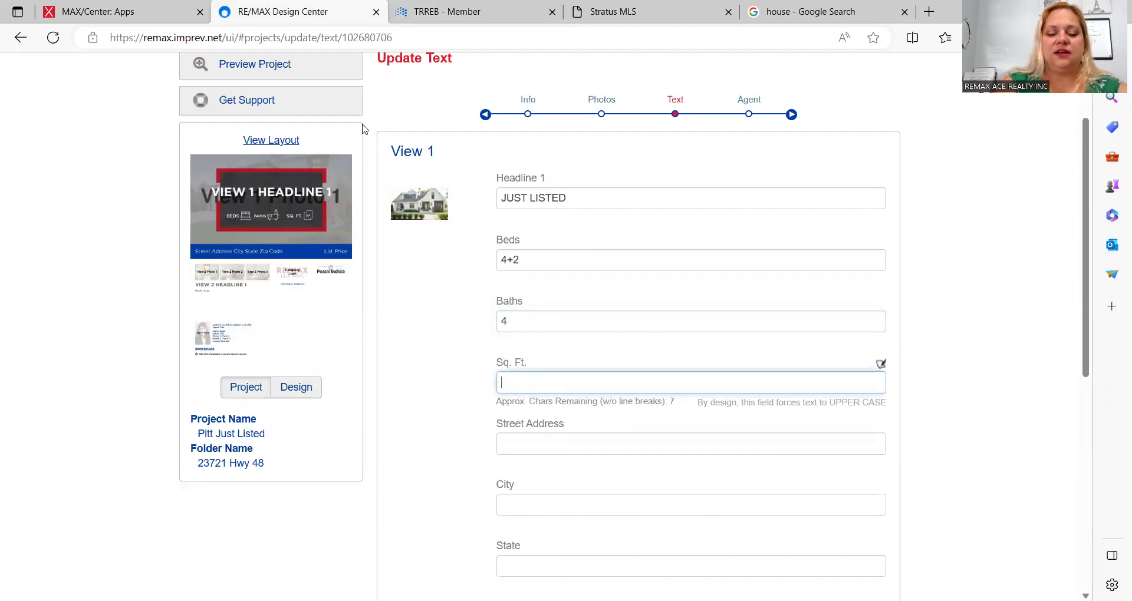
{"action": "key", "text": "Tab"}
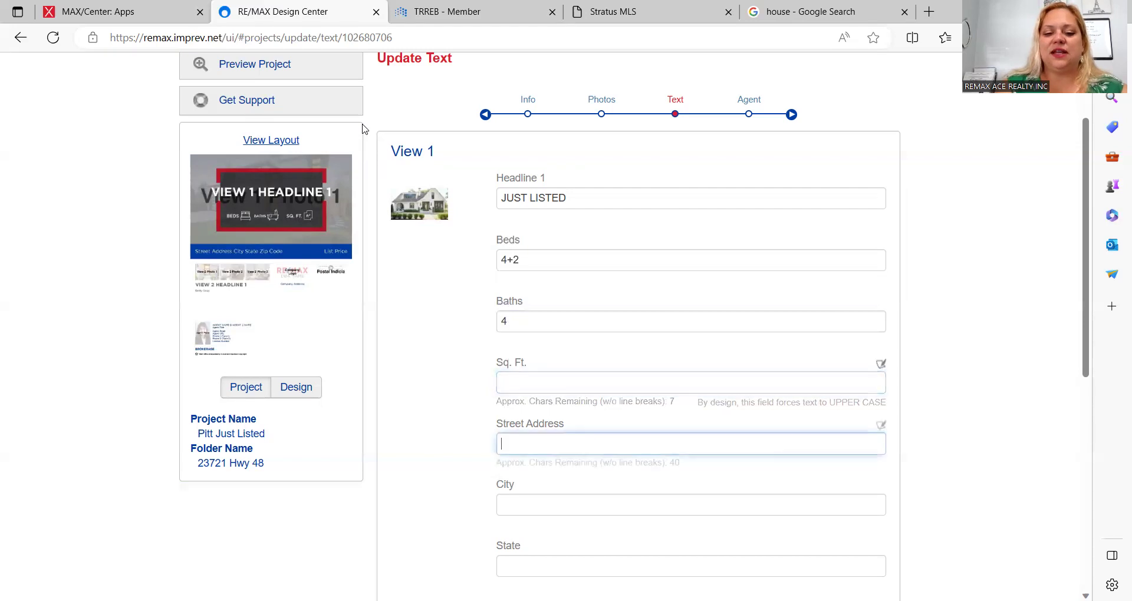
{"action": "type", "text": "159"}
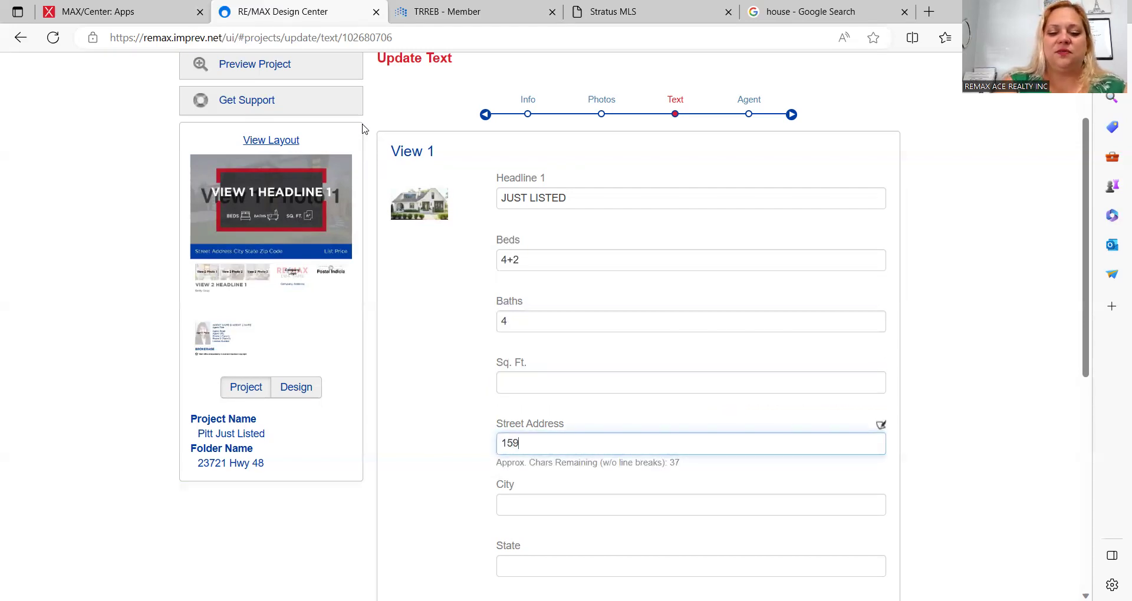
{"action": "left_click", "coordinate": [614, 11]}
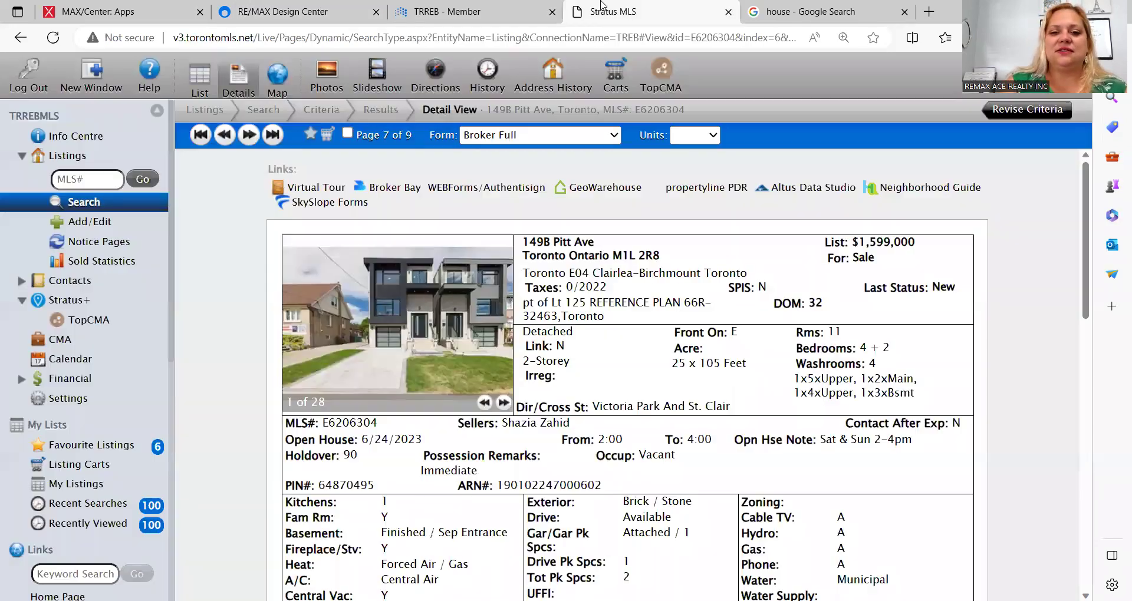
{"action": "left_click", "coordinate": [442, 9]}
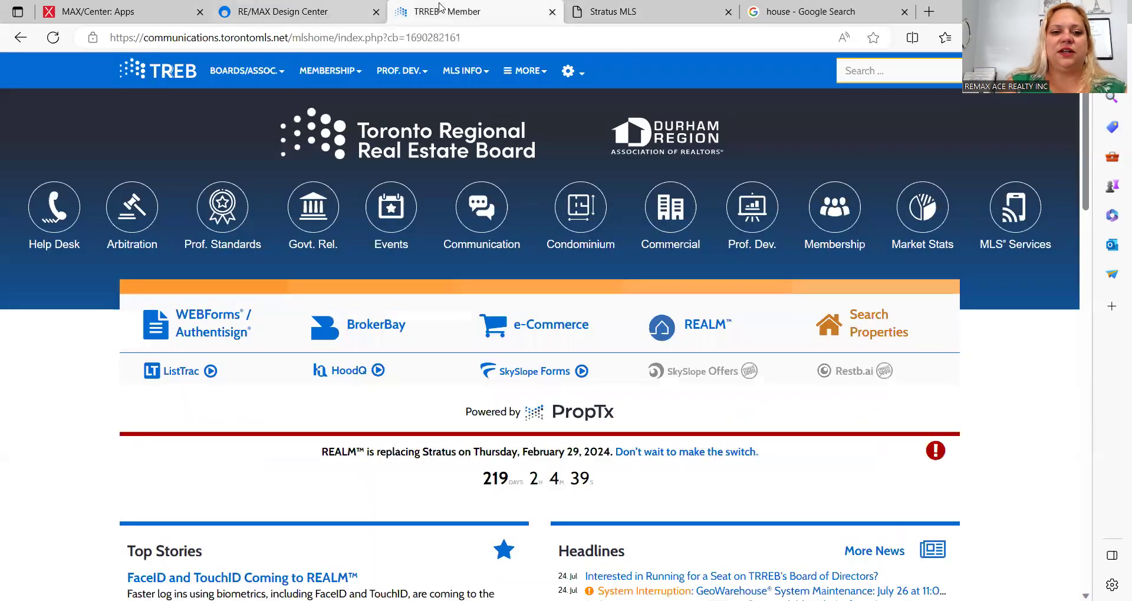
{"action": "left_click", "coordinate": [255, 8]}
{"action": "key", "text": "BackSpace"}
{"action": "key", "text": "BackSpace"}
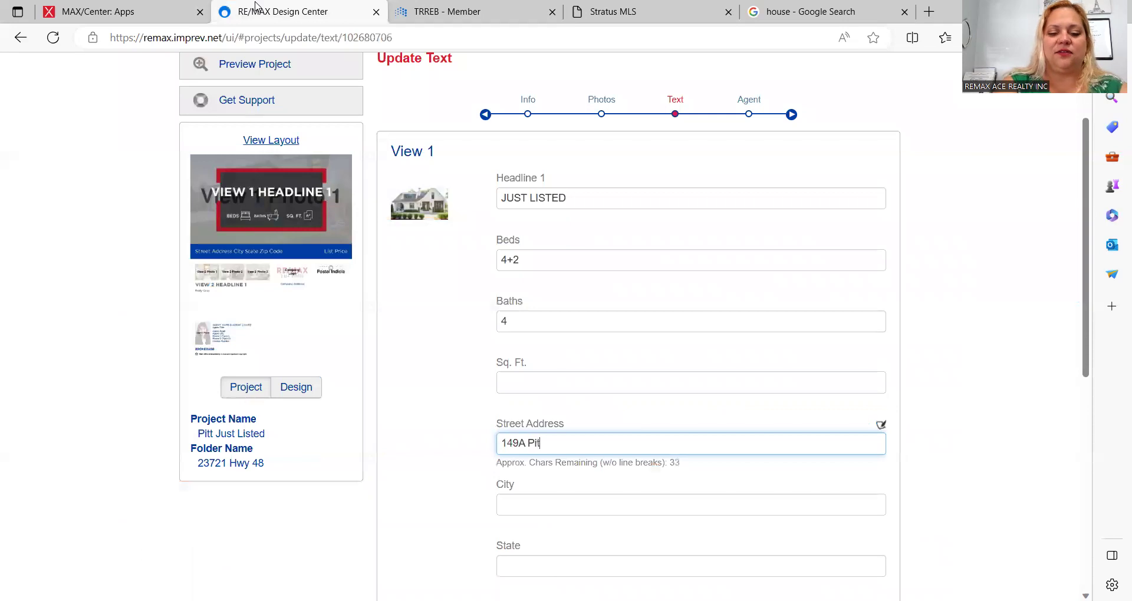
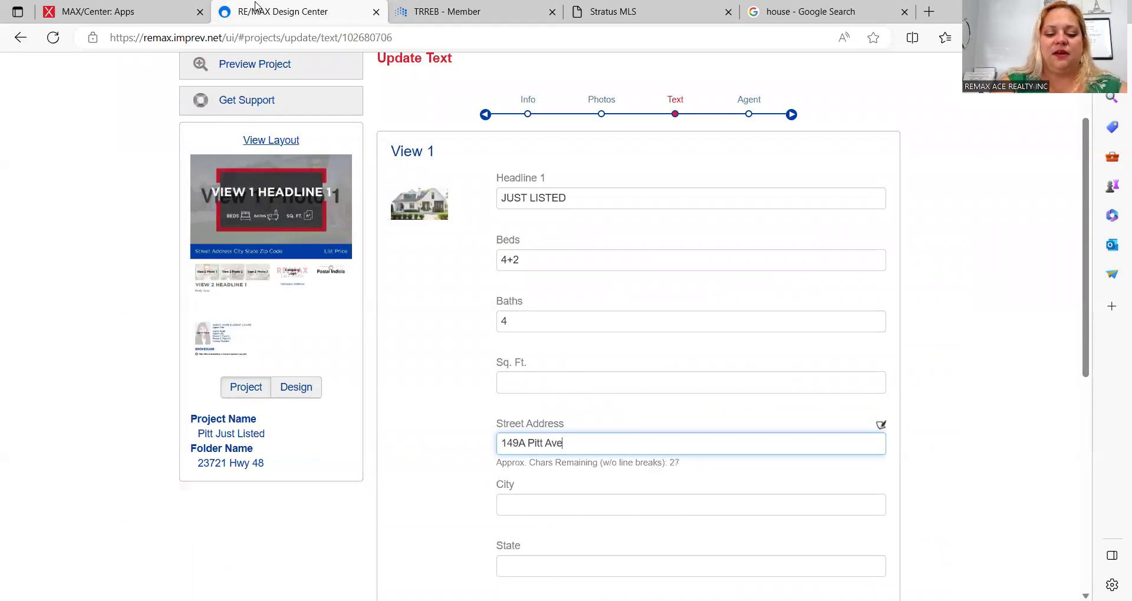
Step: Enter Toronto as the city and place the cursor in the View 2 body copy
{"action": "key", "text": "Tab"}
{"action": "type", "text": "TOronto"}
{"action": "key", "text": "BackSpace"}
{"action": "key", "text": "BackSpace"}
{"action": "key", "text": "BackSpace"}
{"action": "key", "text": "BackSpace"}
{"action": "key", "text": "BackSpace"}
{"action": "key", "text": "BackSpace"}
{"action": "type", "text": "oronto"}
{"action": "key", "text": "Tab"}
{"action": "key", "text": "Tab"}
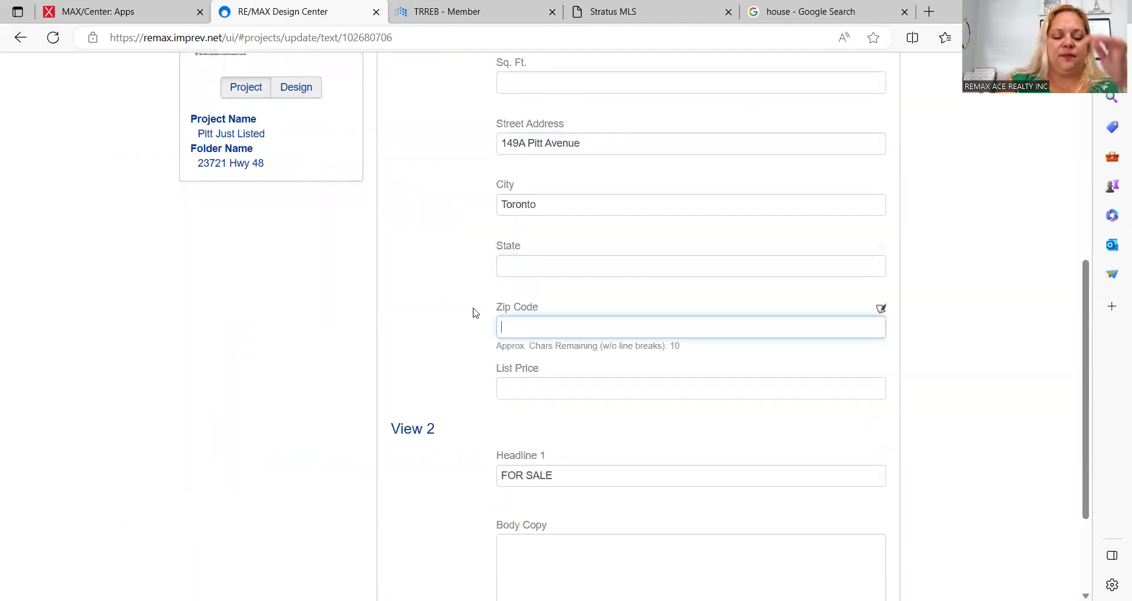
{"action": "scroll", "coordinate": [475, 312], "scroll_direction": "down", "scroll_amount": 3}
{"action": "left_click", "coordinate": [554, 395]}
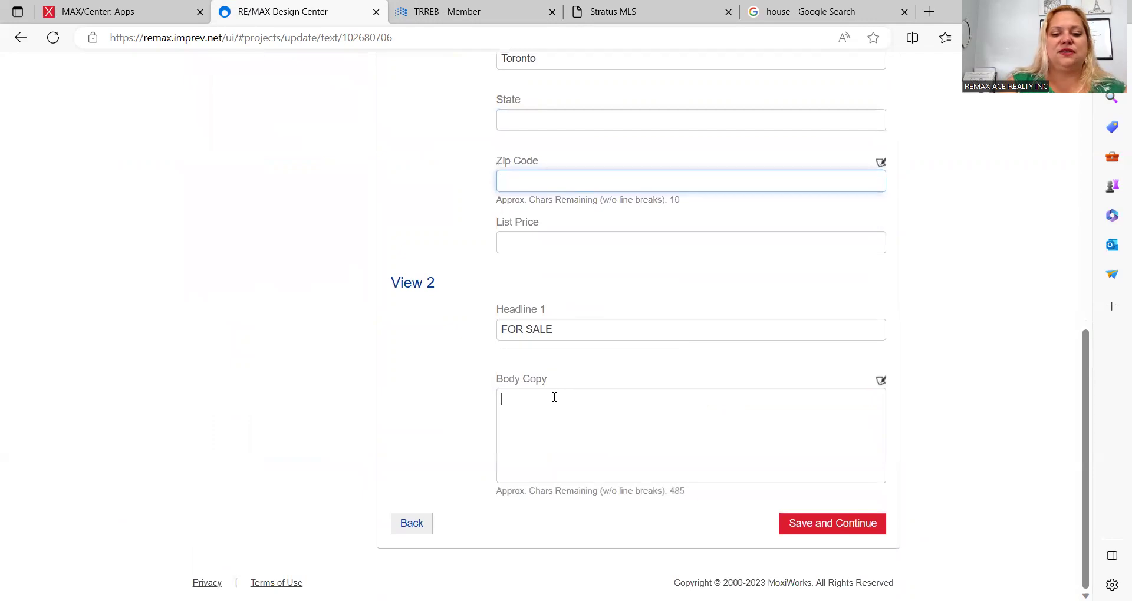
{"action": "left_click", "coordinate": [505, 5]}
Step: Paste the first two MLS client-remark sentences ('Stunning 4 Bed Rooms And 4 Washrooms…') into View 2 Body Copy
{"action": "left_click", "coordinate": [627, 8]}
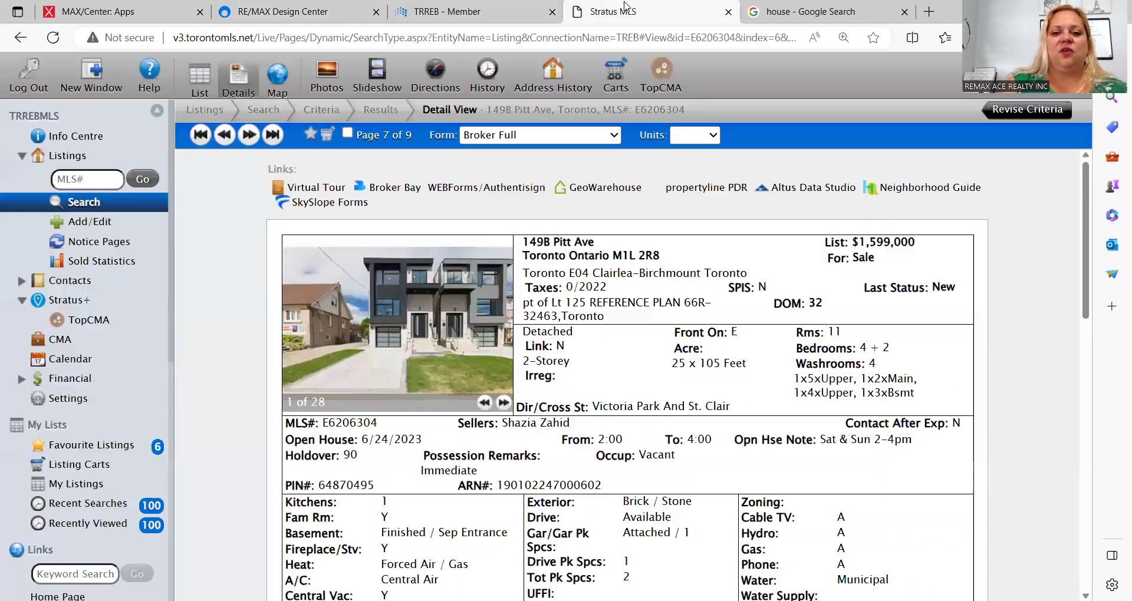
{"action": "scroll", "coordinate": [456, 359], "scroll_direction": "down", "scroll_amount": 10}
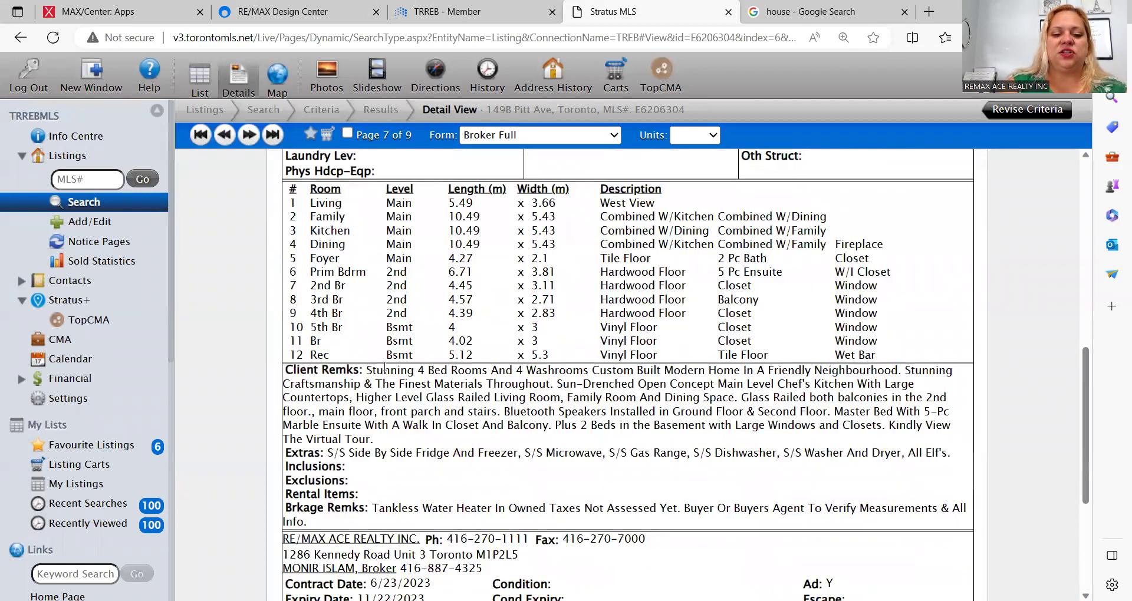
{"action": "left_click_drag", "start_coordinate": [366, 371], "coordinate": [555, 386]}
{"action": "key", "text": "ctrl+c"}
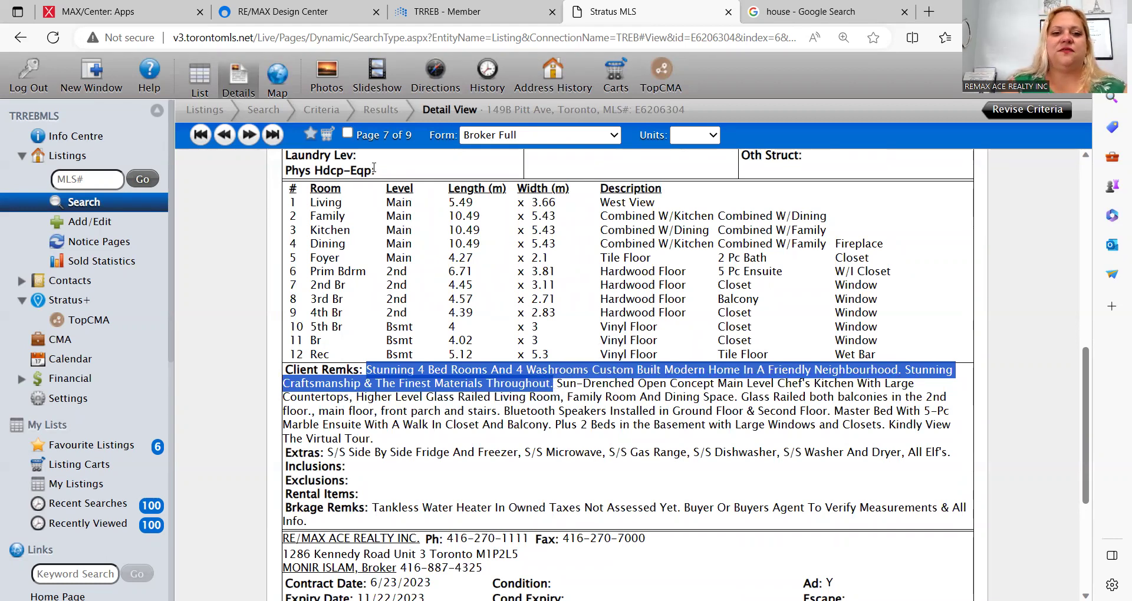
{"action": "left_click", "coordinate": [288, 11]}
{"action": "key", "text": "ctrl+v"}
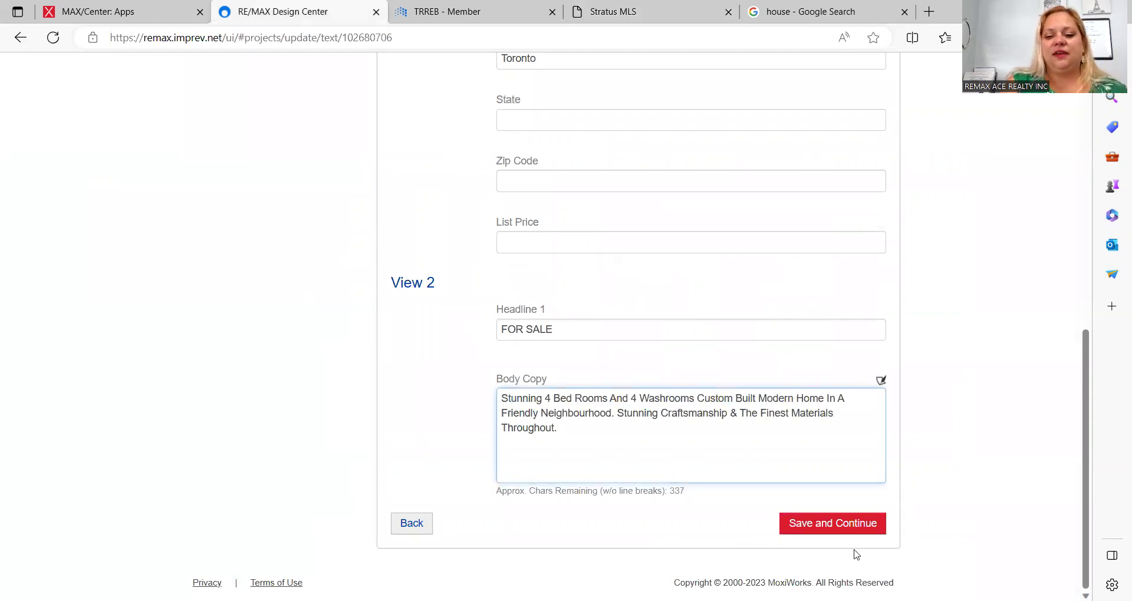
Step: Save the Update Text form and advance to the Update Agent Info step
{"action": "left_click", "coordinate": [843, 523]}
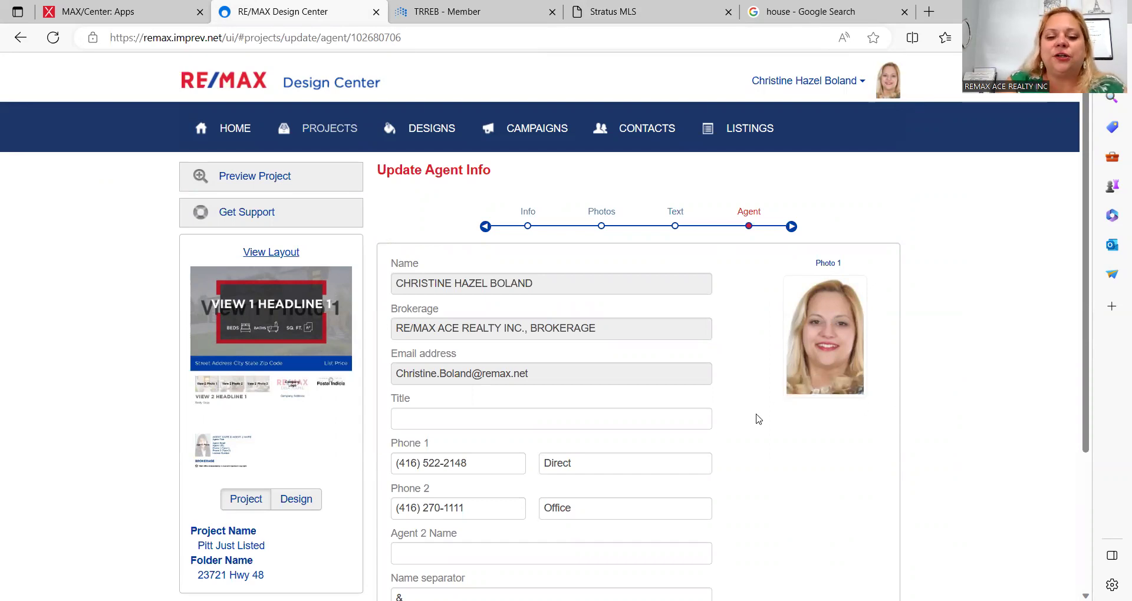
Step: Keep the pre-filled agent details and headshot, and save to reach the Pitt Just Listed postcard page
{"action": "scroll", "coordinate": [759, 419], "scroll_direction": "down", "scroll_amount": 2}
{"action": "scroll", "coordinate": [759, 419], "scroll_direction": "down", "scroll_amount": 1}
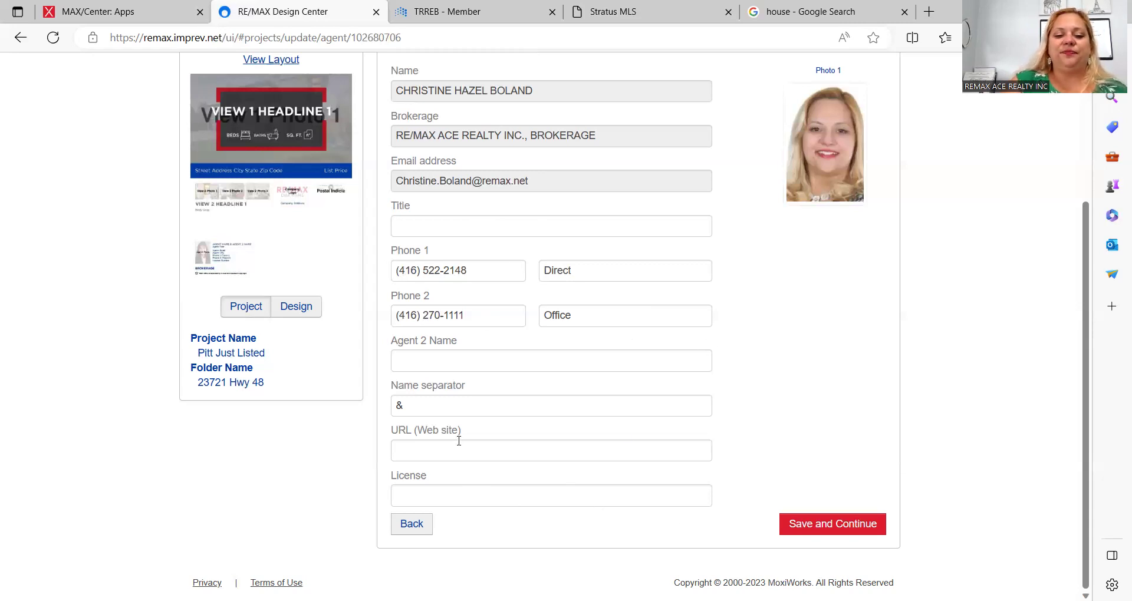
{"action": "left_click", "coordinate": [812, 533]}
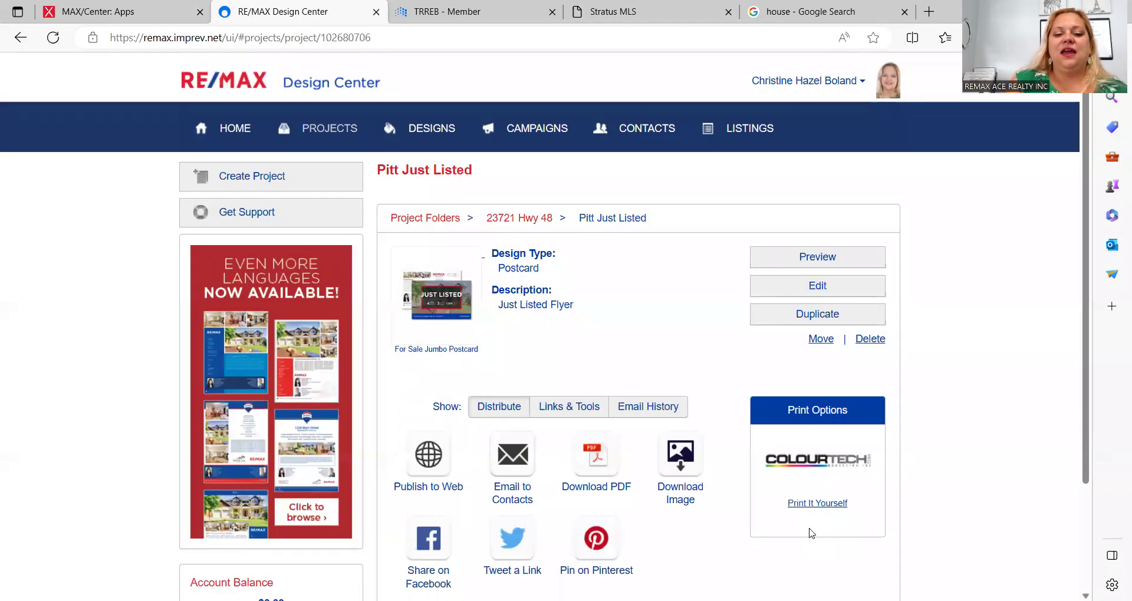
{"action": "left_click", "coordinate": [793, 254]}
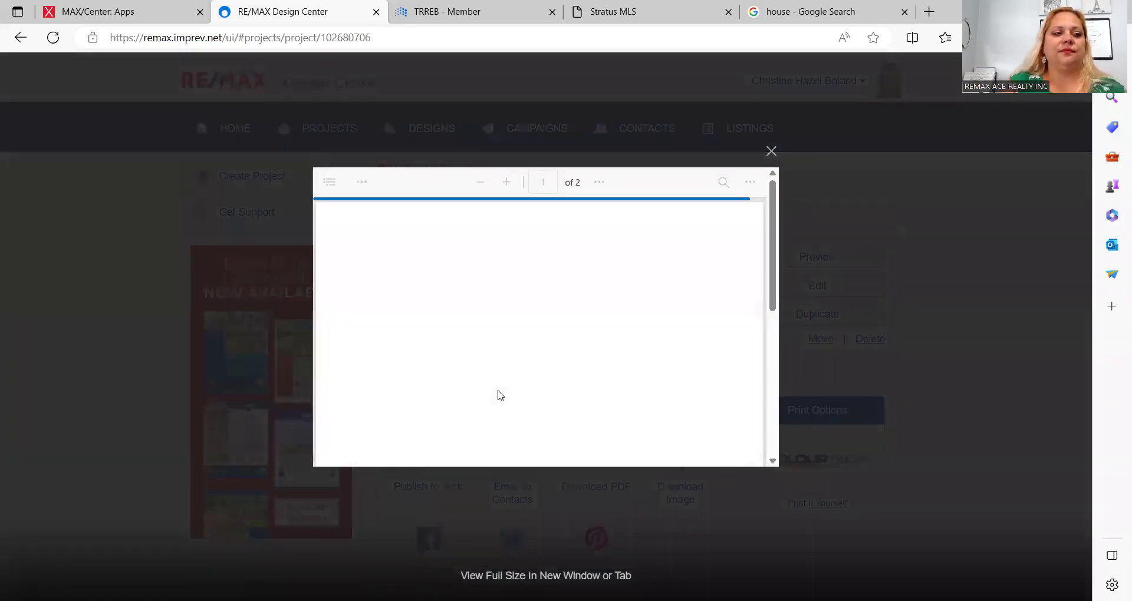
{"action": "scroll", "coordinate": [651, 413], "scroll_direction": "down", "scroll_amount": 4}
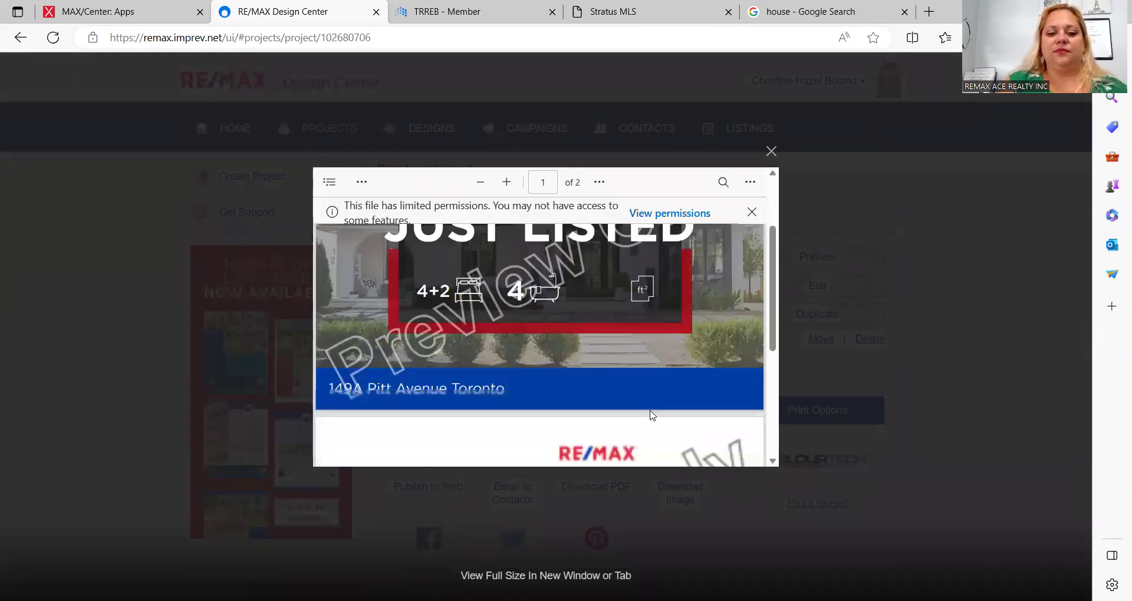
{"action": "scroll", "coordinate": [652, 414], "scroll_direction": "up", "scroll_amount": 2}
{"action": "scroll", "coordinate": [651, 415], "scroll_direction": "down", "scroll_amount": 3}
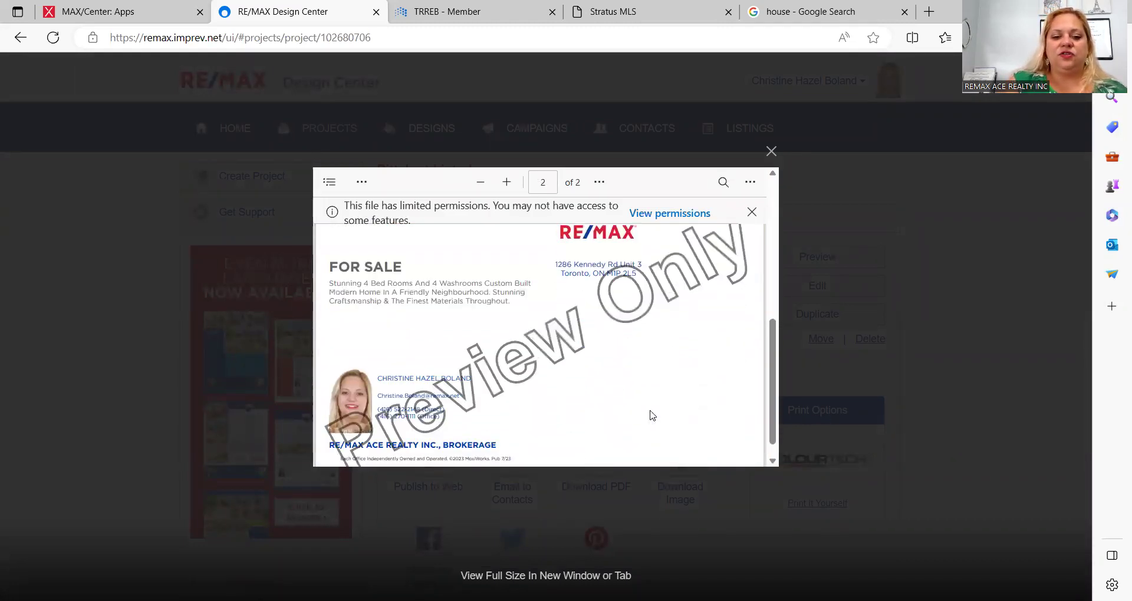
{"action": "scroll", "coordinate": [651, 415], "scroll_direction": "up", "scroll_amount": 5}
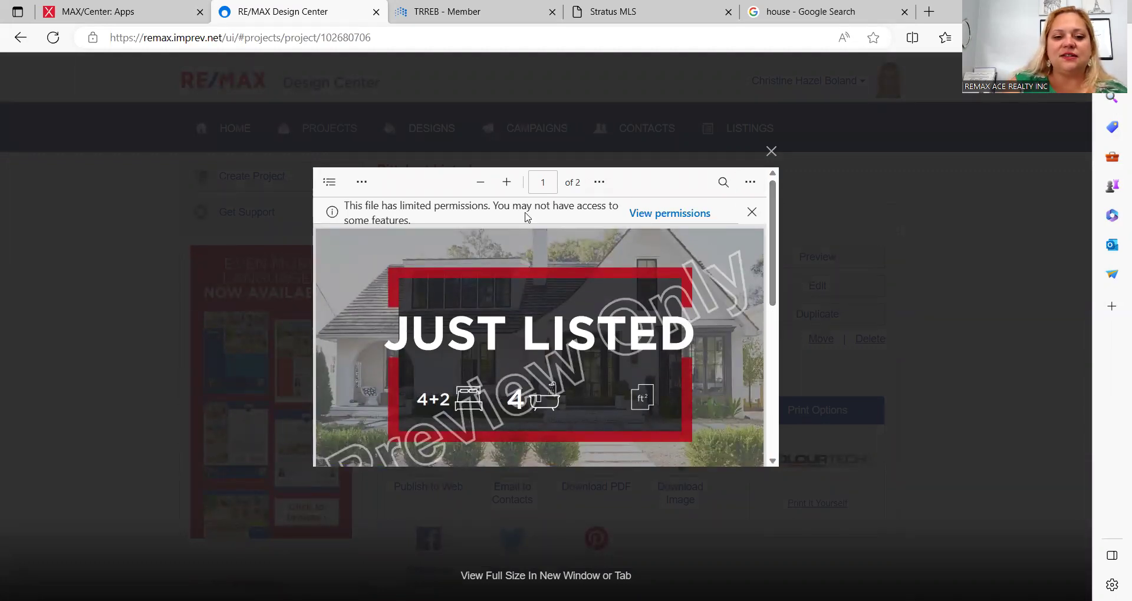
{"action": "left_click", "coordinate": [724, 182]}
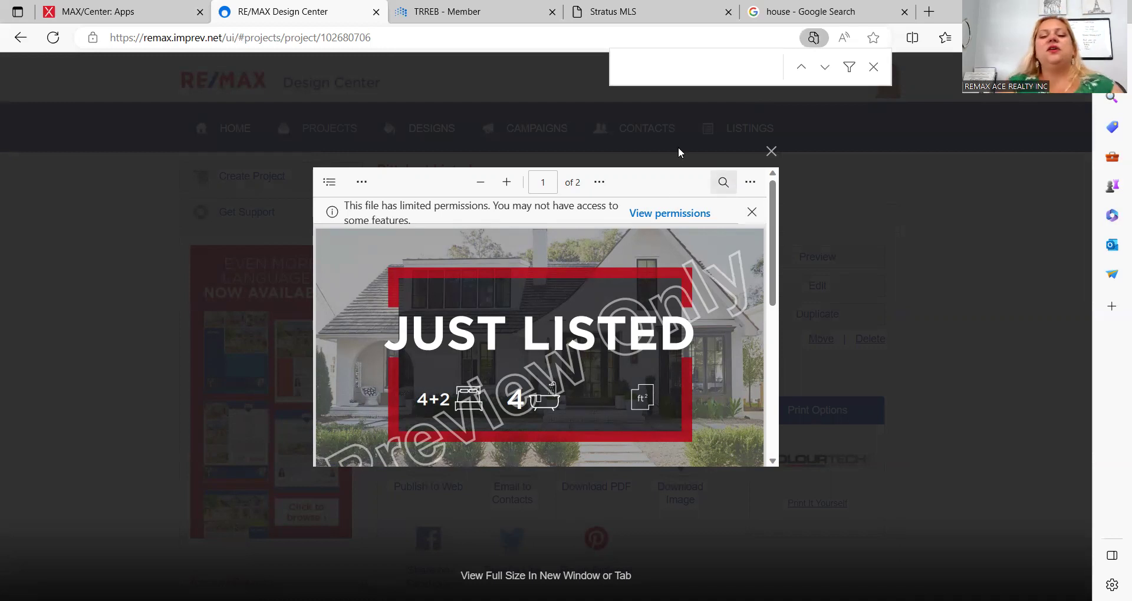
{"action": "scroll", "coordinate": [480, 403], "scroll_direction": "down", "scroll_amount": 2}
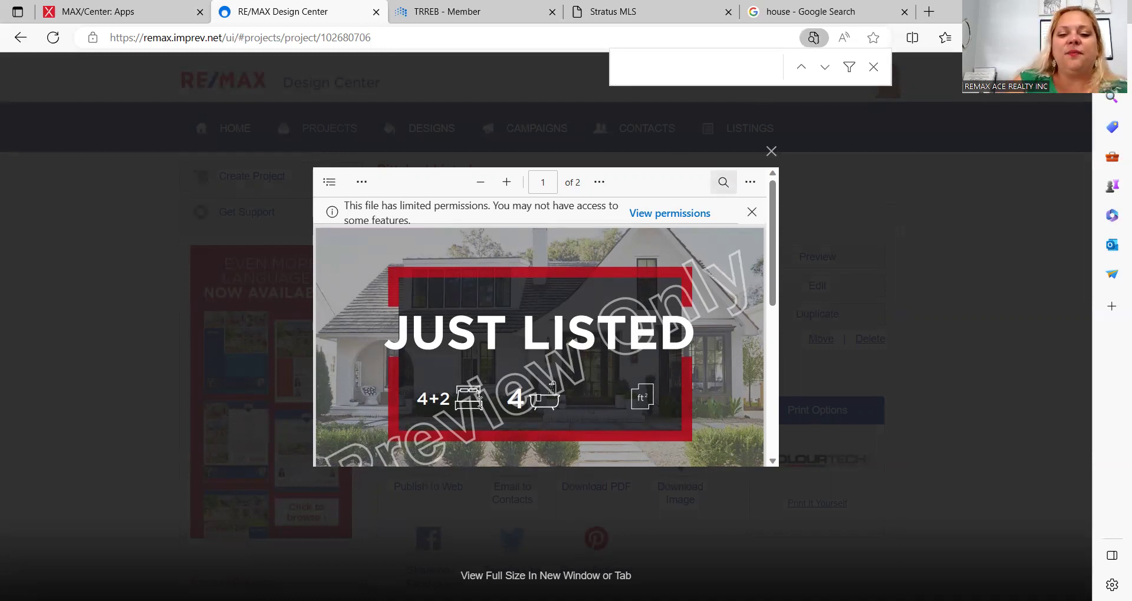
{"action": "scroll", "coordinate": [481, 403], "scroll_direction": "up", "scroll_amount": 1}
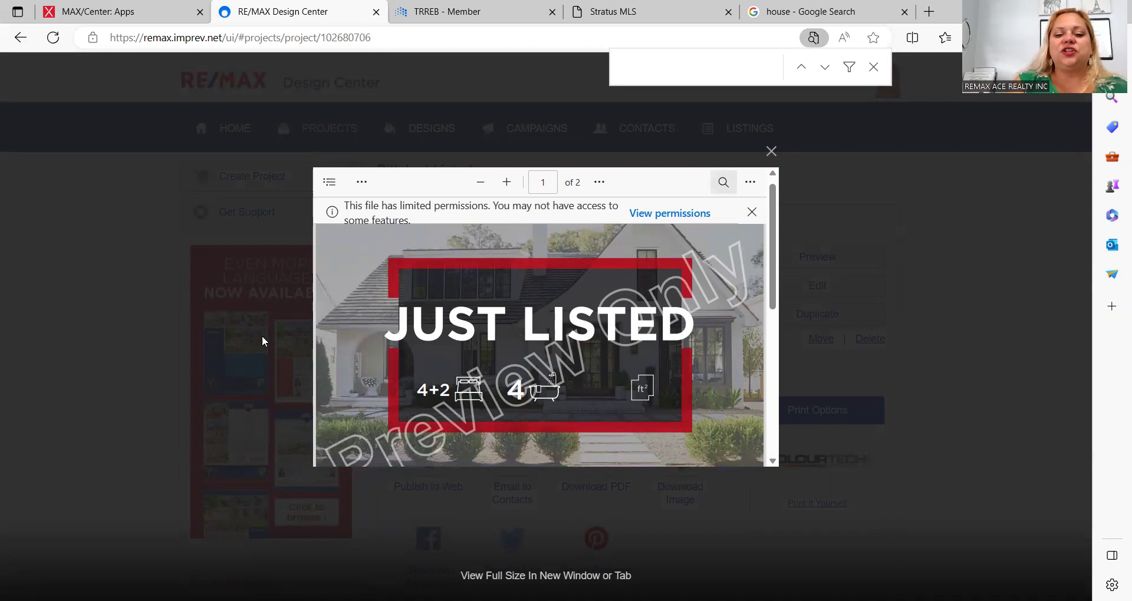
{"action": "scroll", "coordinate": [484, 368], "scroll_direction": "down", "scroll_amount": 1}
{"action": "scroll", "coordinate": [484, 368], "scroll_direction": "down", "scroll_amount": 2}
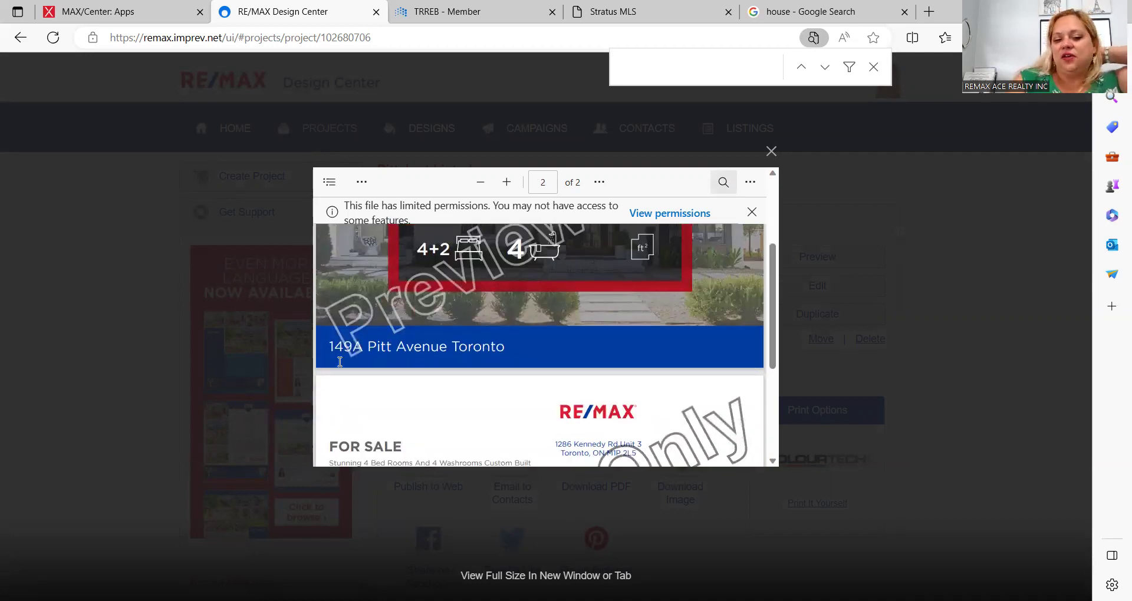
{"action": "scroll", "coordinate": [480, 353], "scroll_direction": "up", "scroll_amount": 3}
{"action": "scroll", "coordinate": [480, 354], "scroll_direction": "down", "scroll_amount": 7}
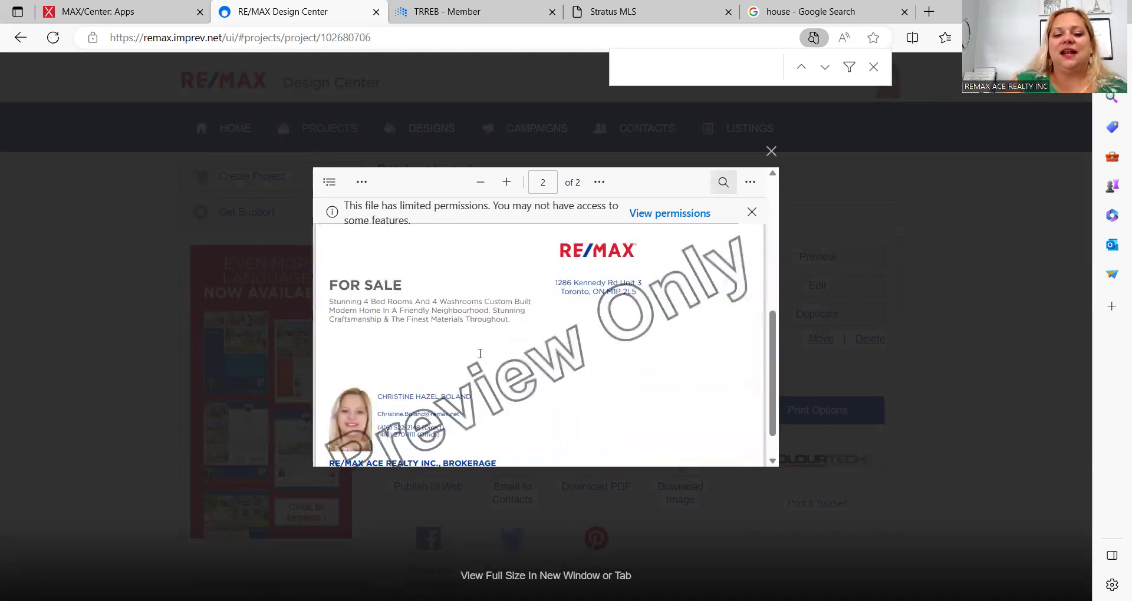
{"action": "scroll", "coordinate": [480, 353], "scroll_direction": "down", "scroll_amount": 1}
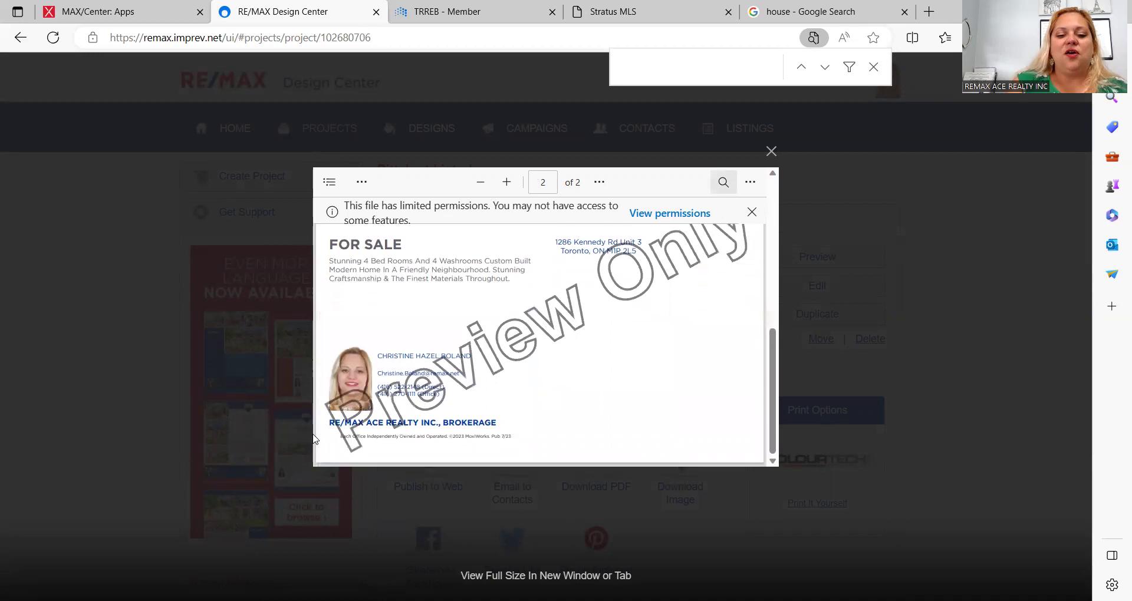
{"action": "scroll", "coordinate": [437, 396], "scroll_direction": "up", "scroll_amount": 2}
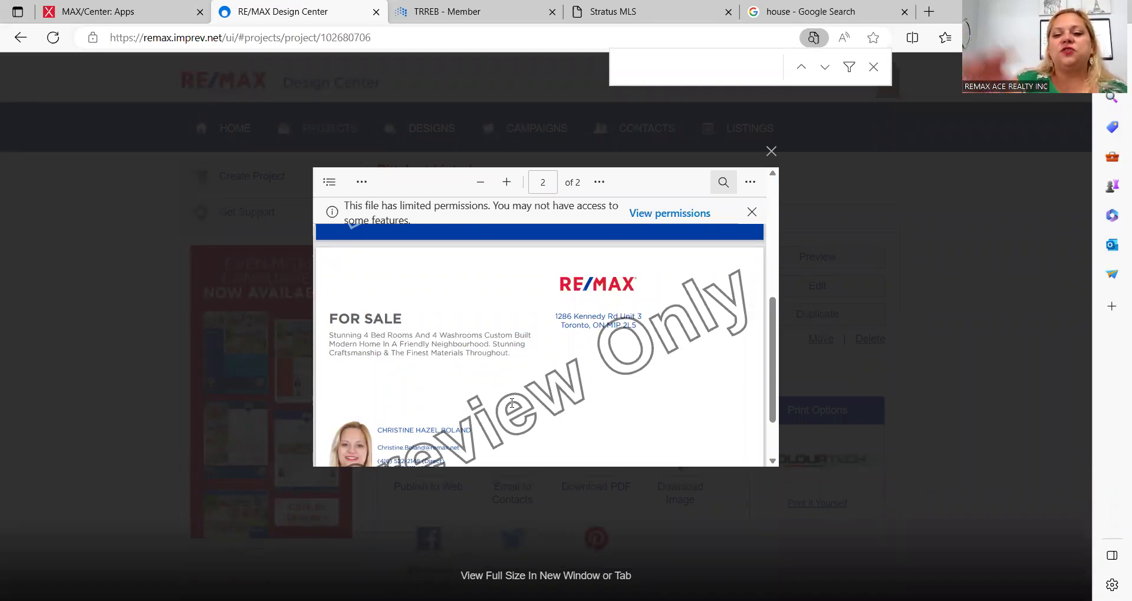
{"action": "scroll", "coordinate": [672, 295], "scroll_direction": "down", "scroll_amount": 2}
{"action": "scroll", "coordinate": [674, 292], "scroll_direction": "up", "scroll_amount": 8}
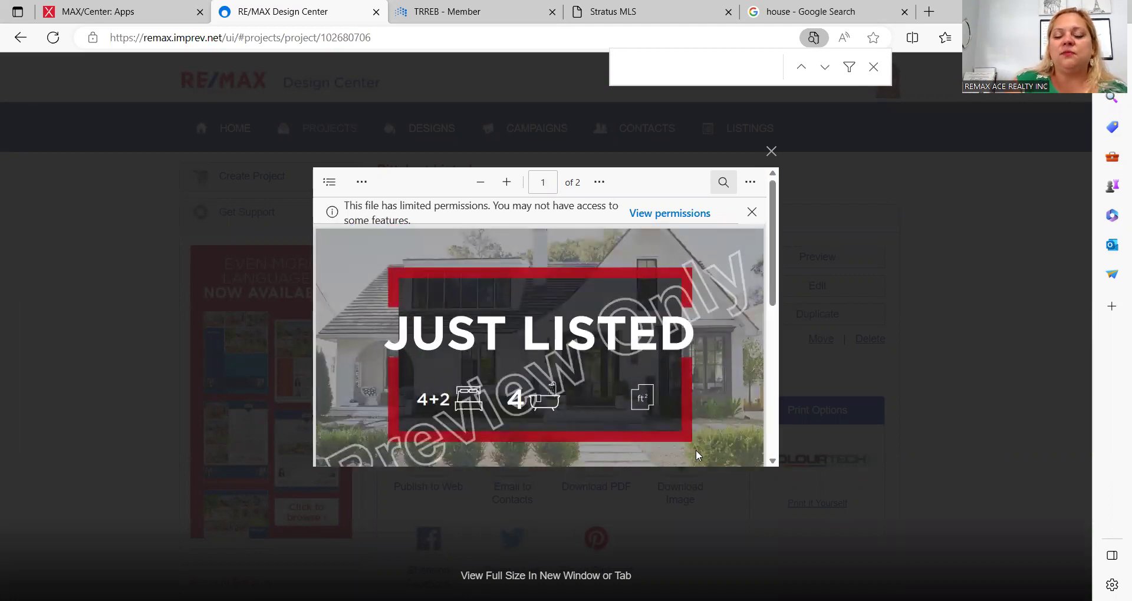
{"action": "scroll", "coordinate": [679, 354], "scroll_direction": "down", "scroll_amount": 5}
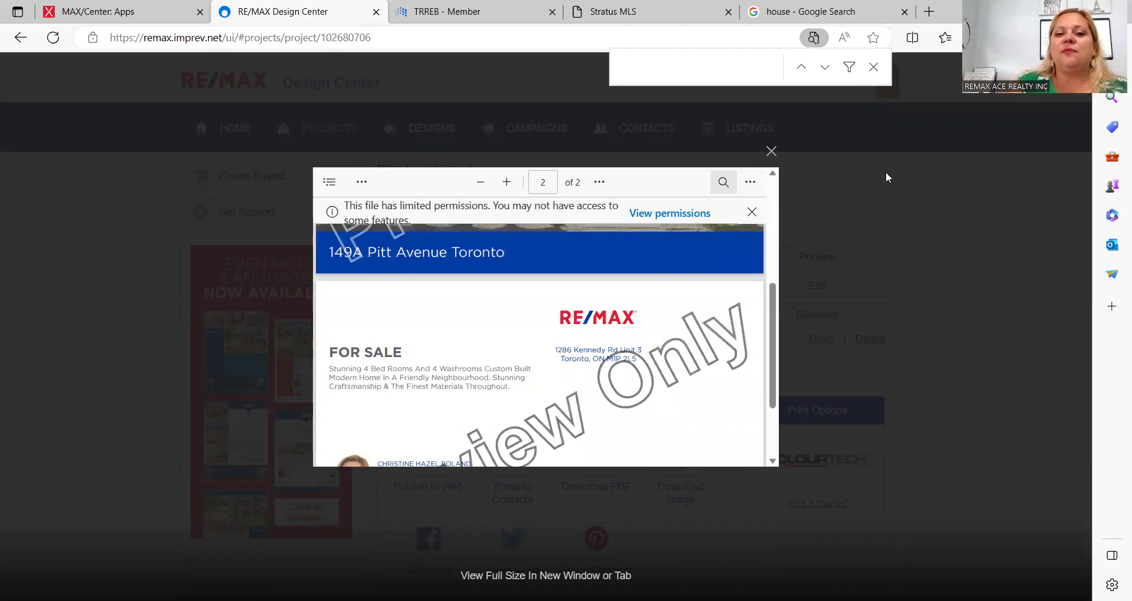
{"action": "left_click", "coordinate": [765, 152]}
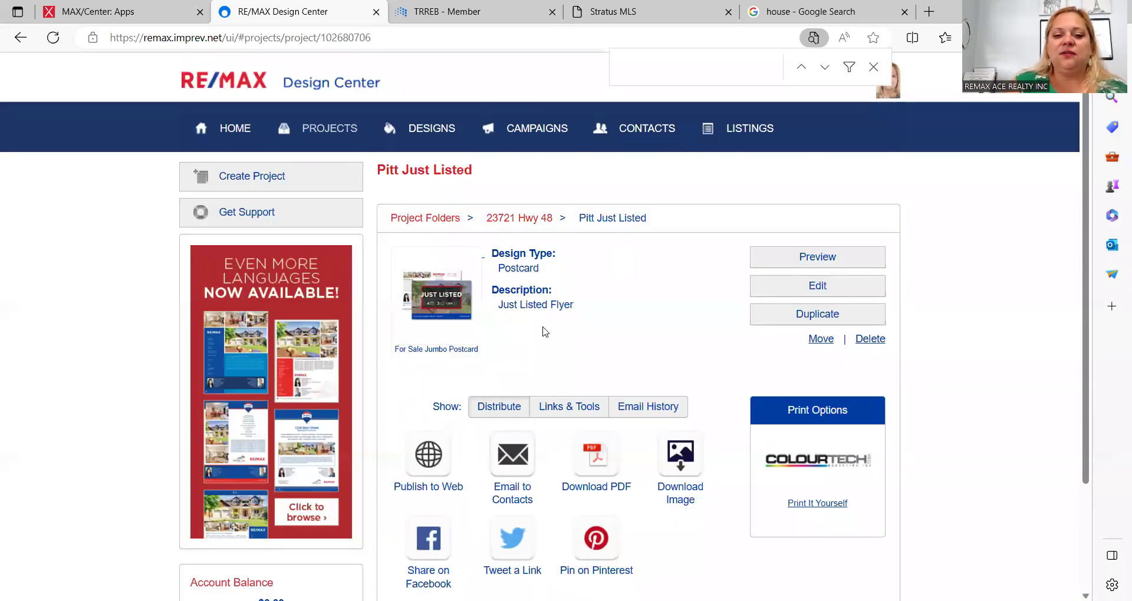
Step: Open the design gallery and search the designs for 'web page'
{"action": "scroll", "coordinate": [543, 331], "scroll_direction": "down", "scroll_amount": 2}
{"action": "scroll", "coordinate": [543, 330], "scroll_direction": "up", "scroll_amount": 2}
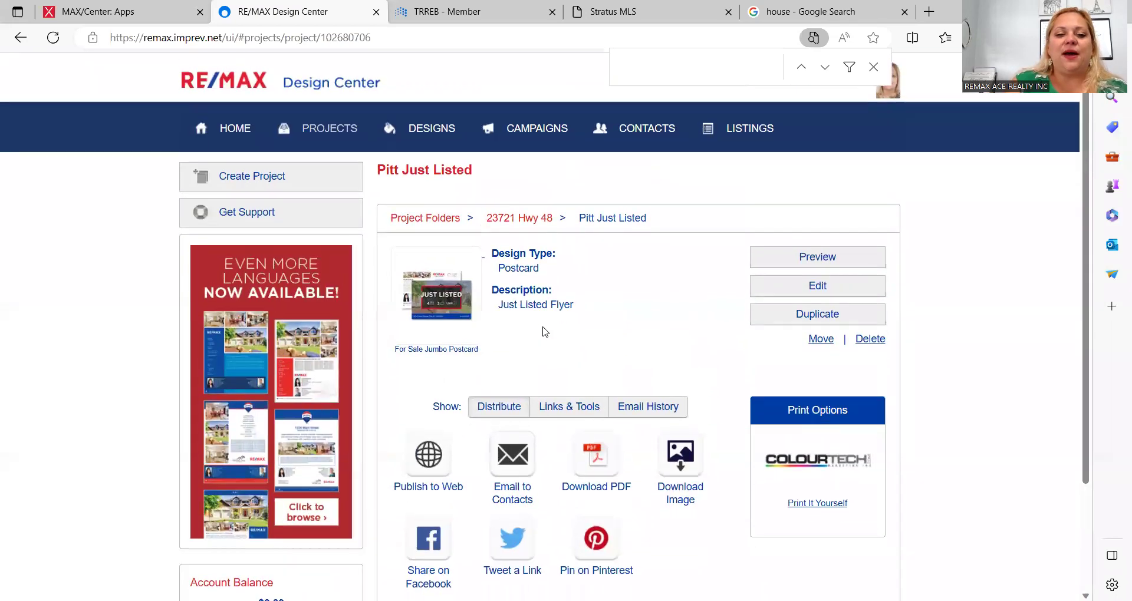
{"action": "left_click", "coordinate": [445, 126]}
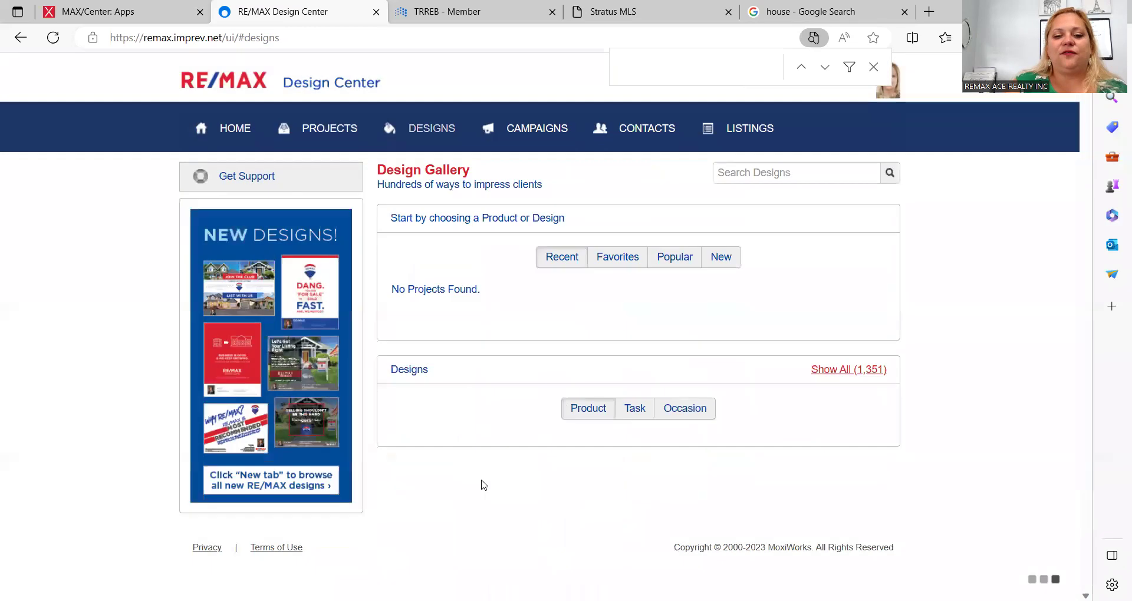
{"action": "scroll", "coordinate": [601, 472], "scroll_direction": "down", "scroll_amount": 3}
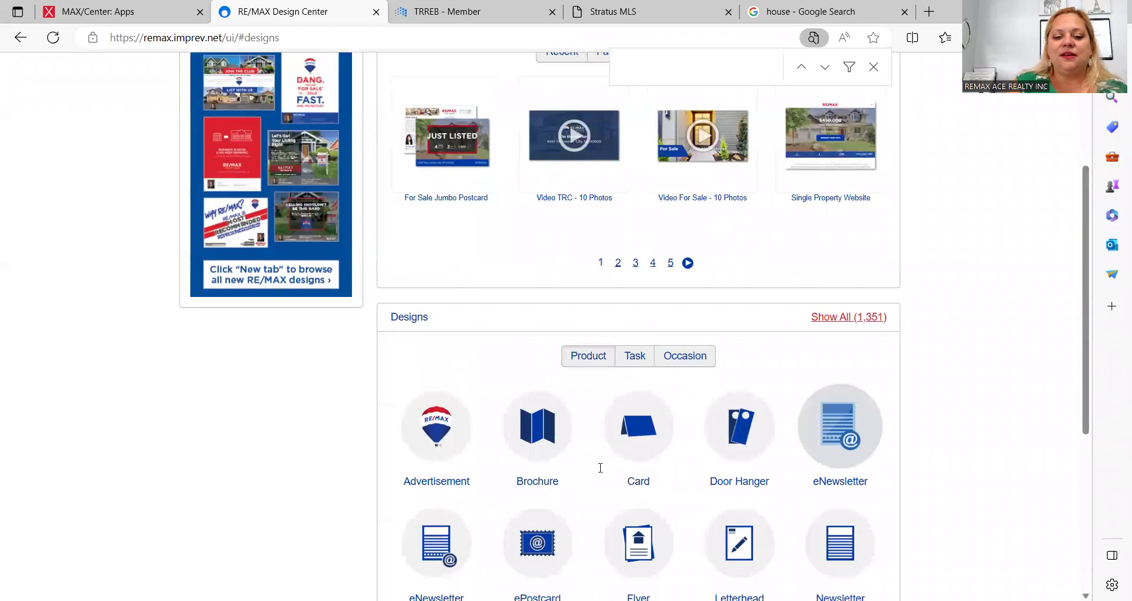
{"action": "scroll", "coordinate": [600, 472], "scroll_direction": "up", "scroll_amount": 3}
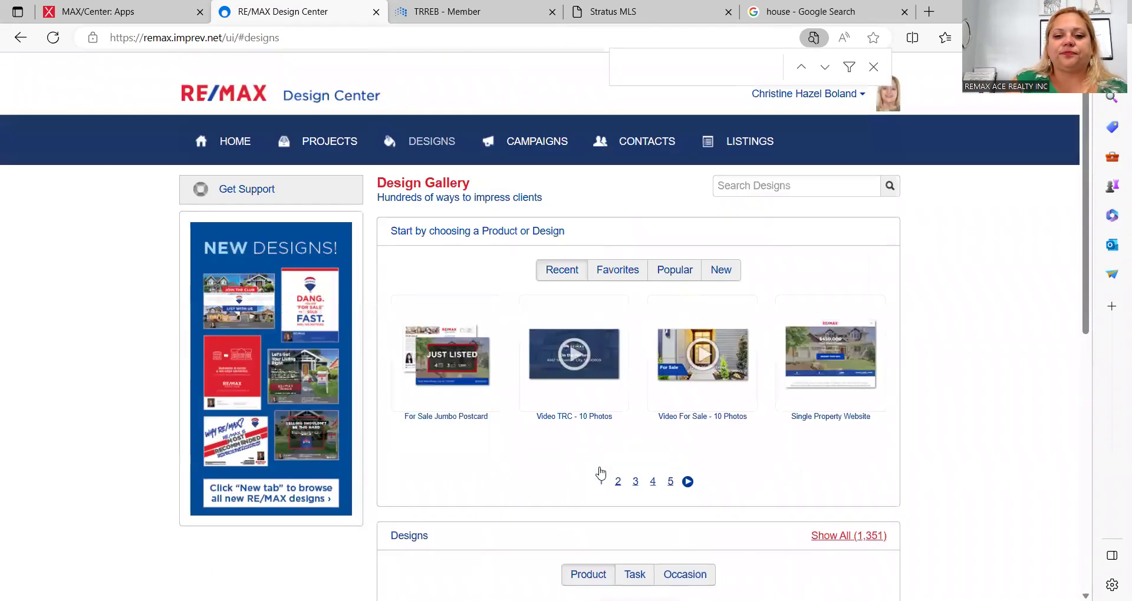
{"action": "left_click", "coordinate": [752, 172]}
{"action": "type", "text": "web page"}
{"action": "key", "text": "Return"}
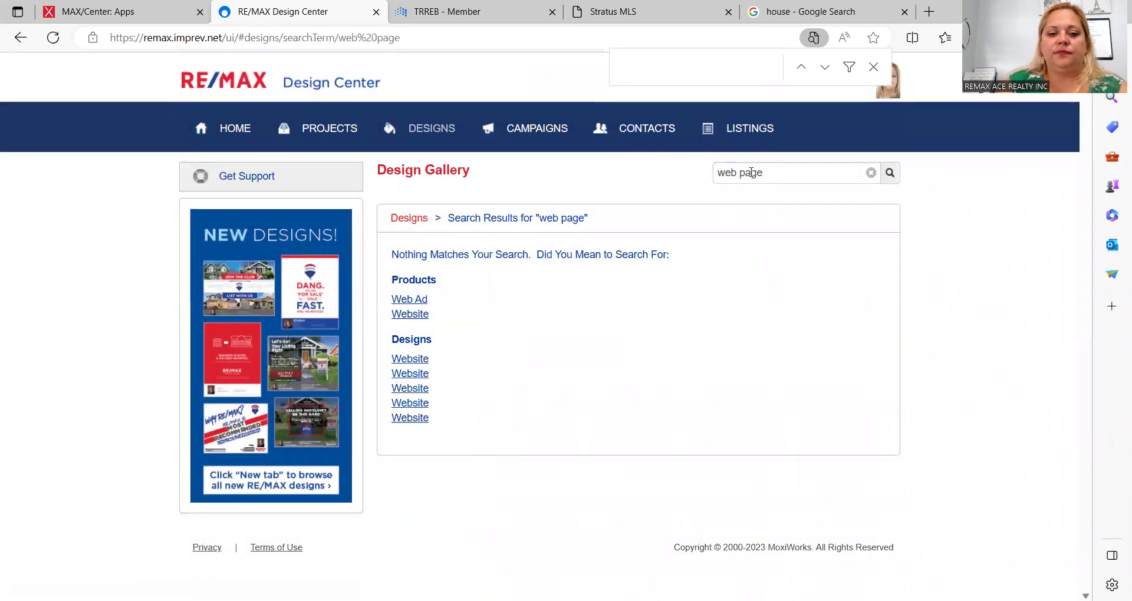
Step: Change the search to 'website' and start a project from the first JUST LISTED Website design
{"action": "left_click", "coordinate": [788, 174]}
{"action": "key", "text": "BackSpace"}
{"action": "key", "text": "BackSpace"}
{"action": "key", "text": "BackSpace"}
{"action": "key", "text": "BackSpace"}
{"action": "key", "text": "BackSpace"}
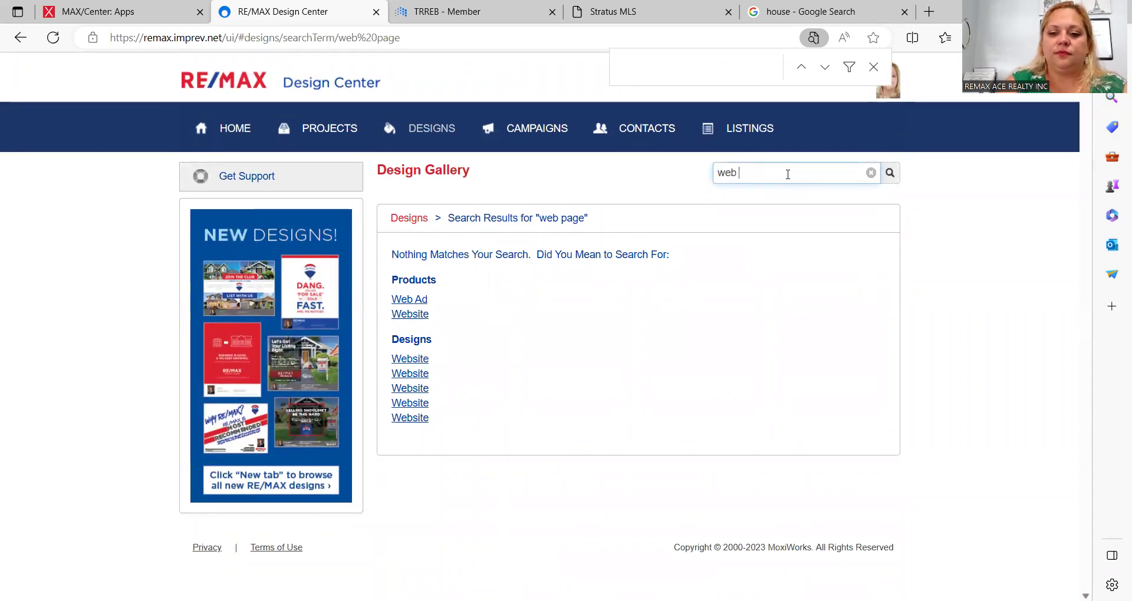
{"action": "type", "text": "site"}
{"action": "key", "text": "Return"}
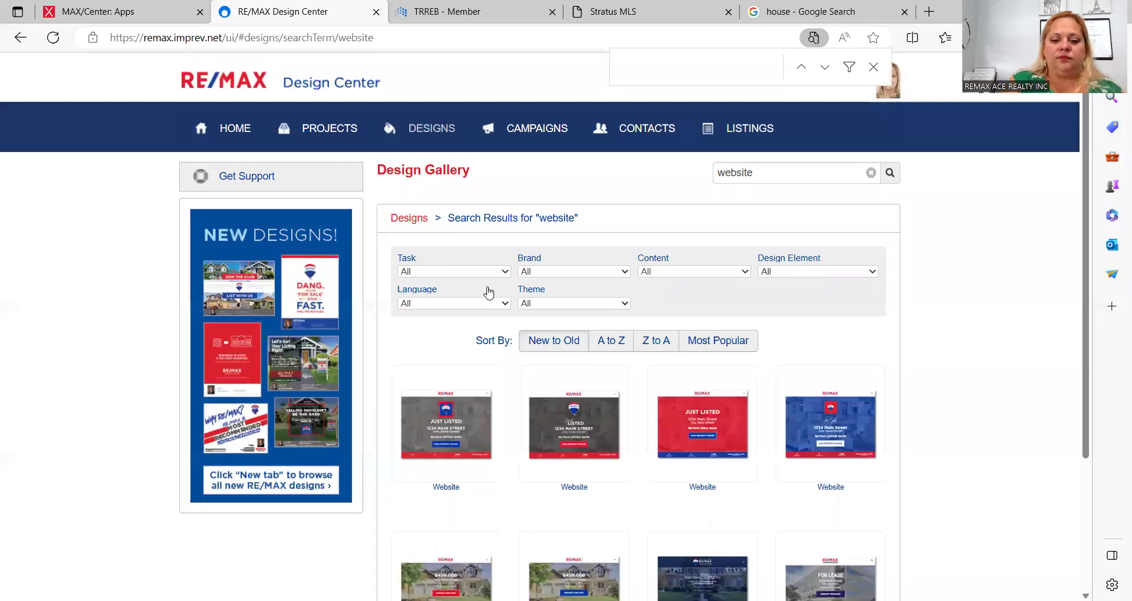
{"action": "mouse_move", "coordinate": [454, 421]}
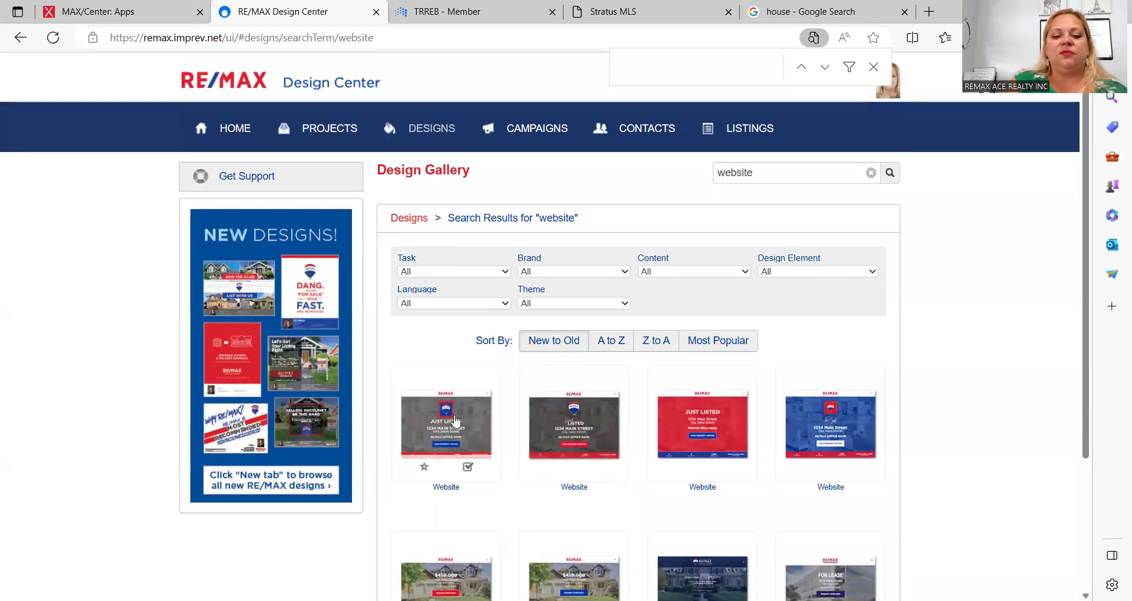
{"action": "left_click", "coordinate": [457, 425]}
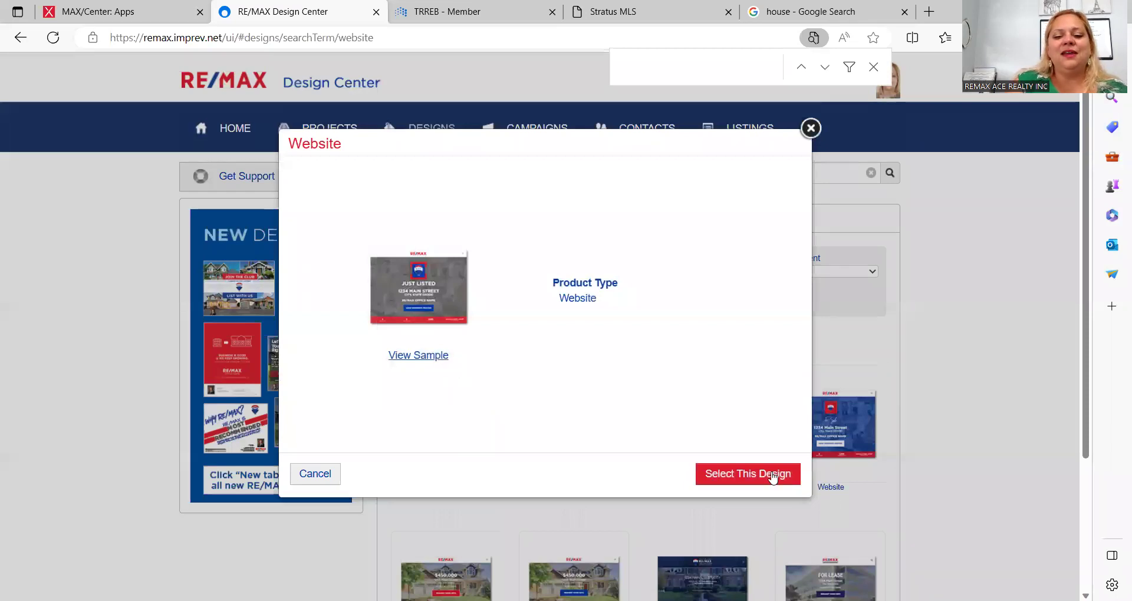
{"action": "left_click", "coordinate": [766, 475]}
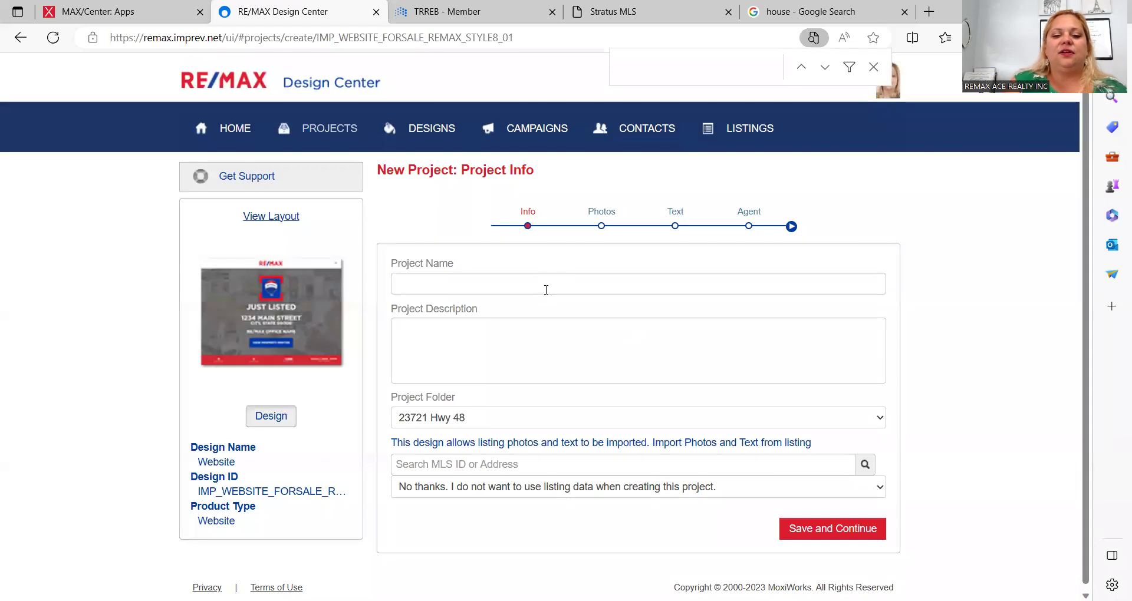
Step: Enter 'Pitt Website' as the project name and save the project info
{"action": "left_click", "coordinate": [544, 287]}
{"action": "type", "text": "J"}
{"action": "key", "text": "BackSpace"}
{"action": "type", "text": "Pitt Webi"}
{"action": "key", "text": "BackSpace"}
{"action": "type", "text": "site"}
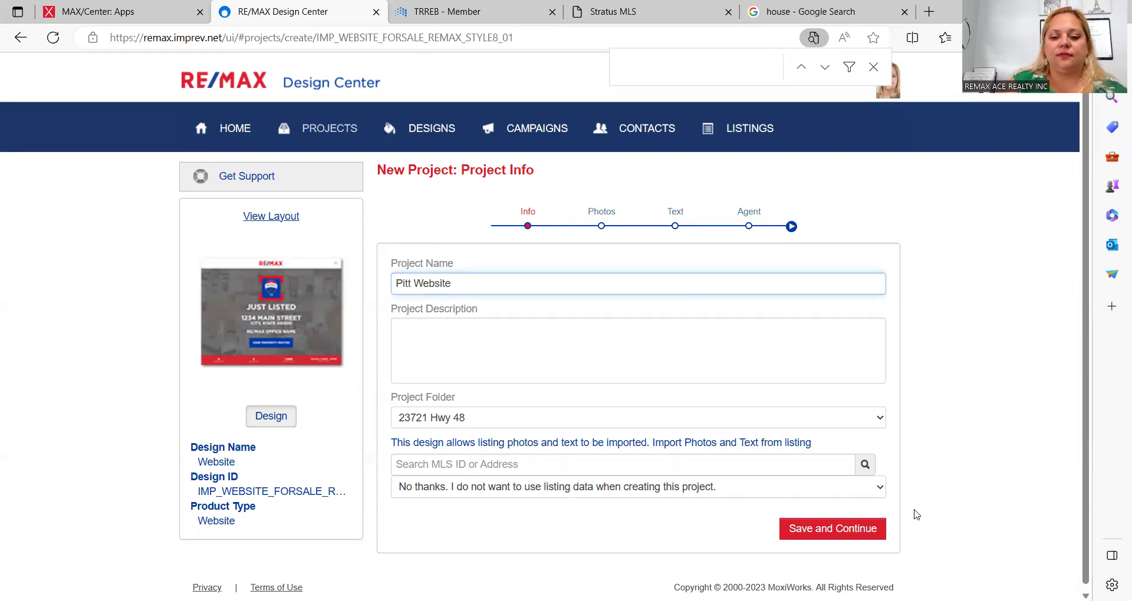
{"action": "left_click", "coordinate": [813, 528]}
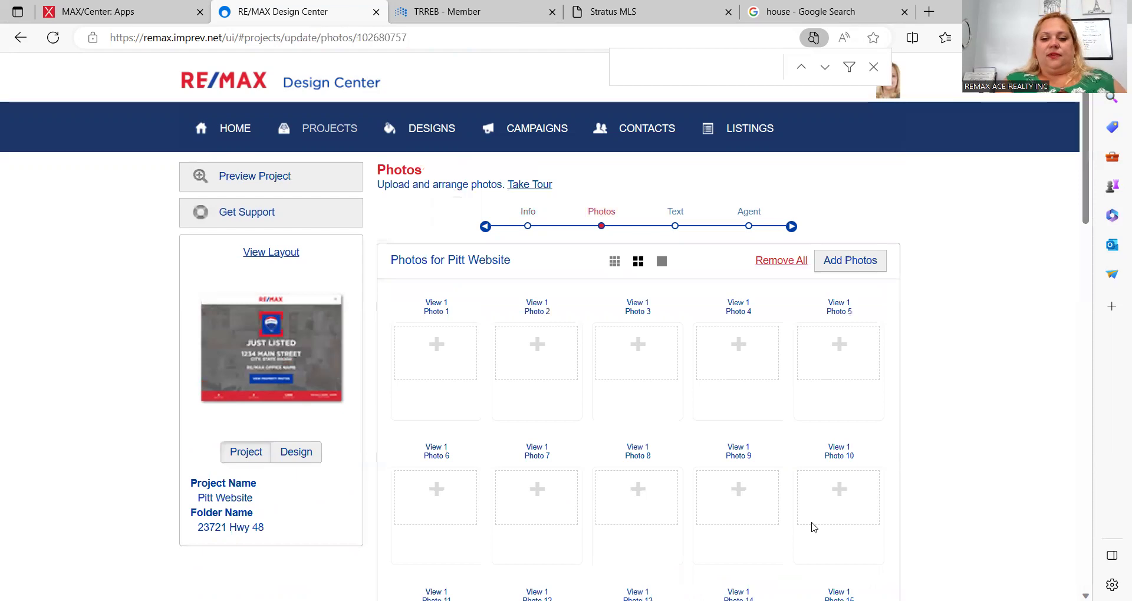
Step: Upload the Desktop image 'house' into the Photo 1 slot and save the photos
{"action": "left_click", "coordinate": [432, 356]}
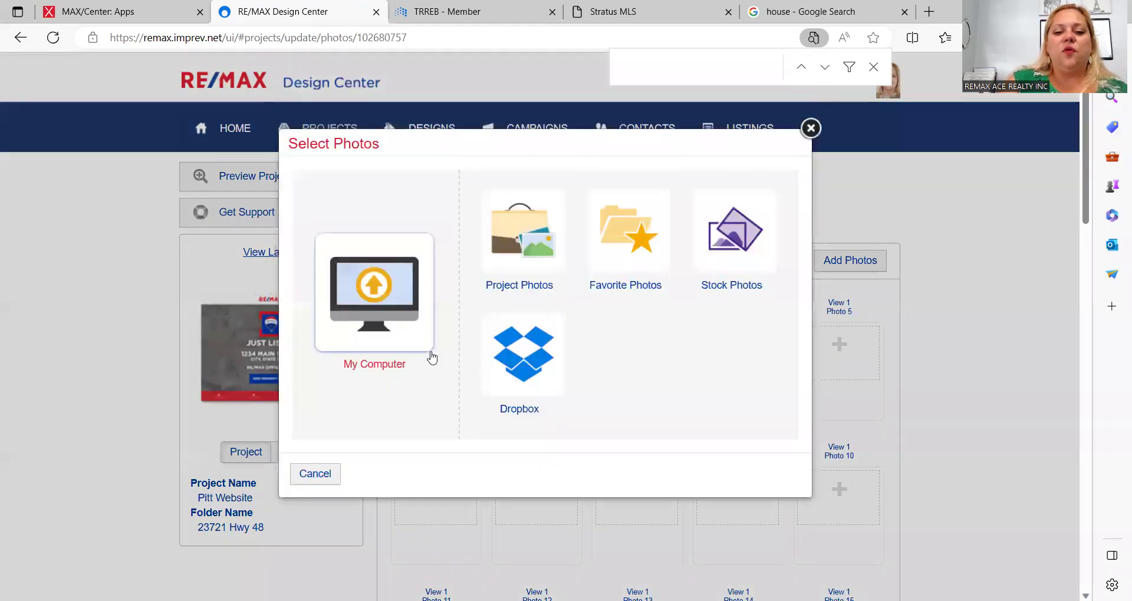
{"action": "left_click", "coordinate": [387, 293]}
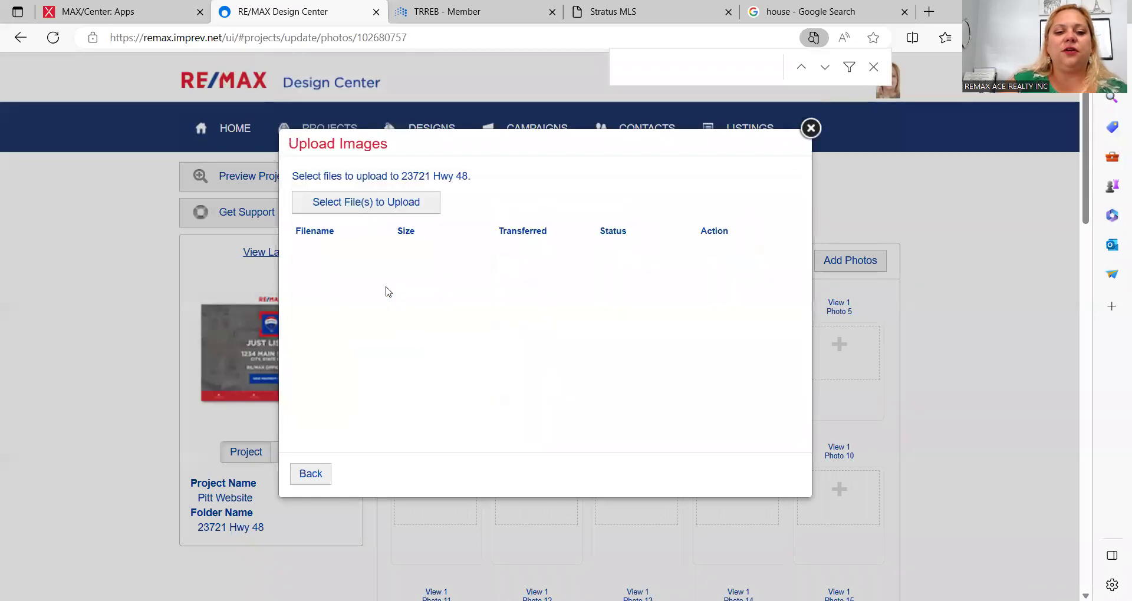
{"action": "left_click", "coordinate": [377, 206]}
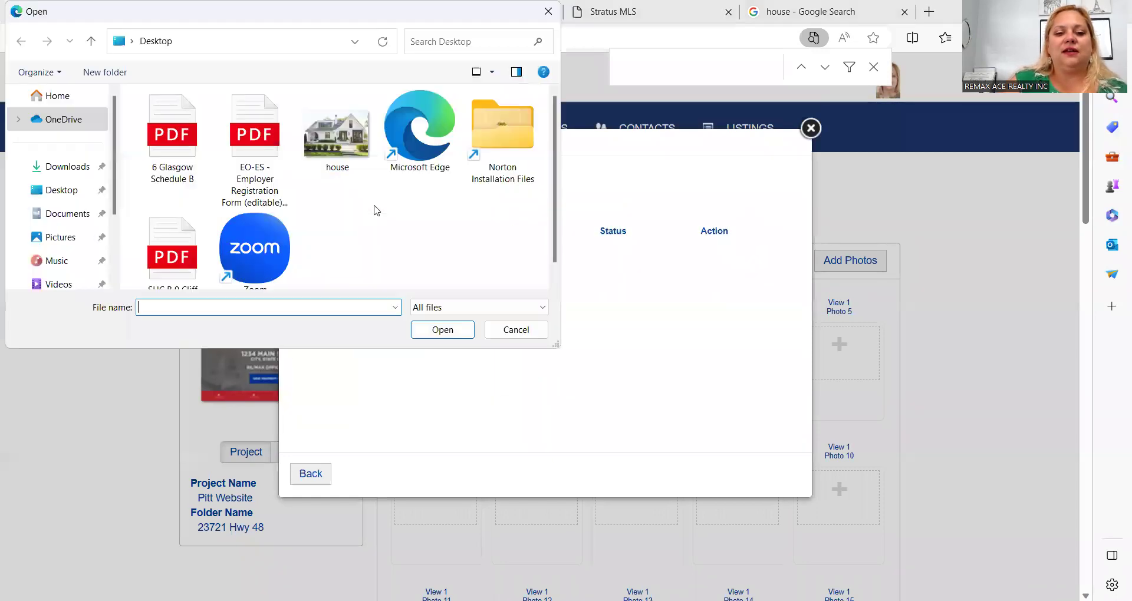
{"action": "left_click", "coordinate": [361, 156]}
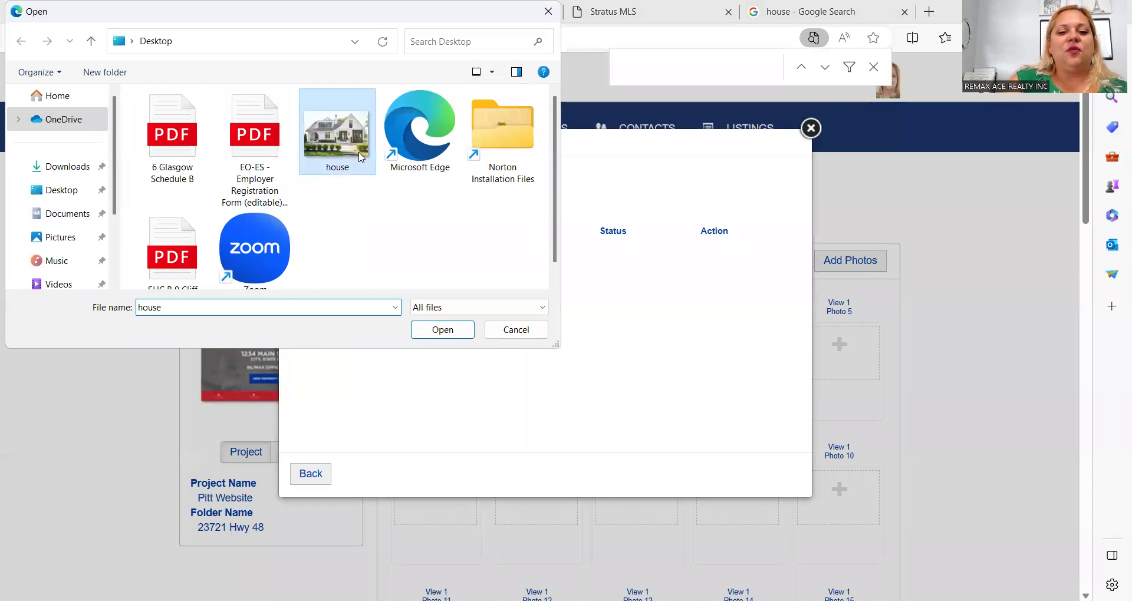
{"action": "double_click", "coordinate": [361, 156]}
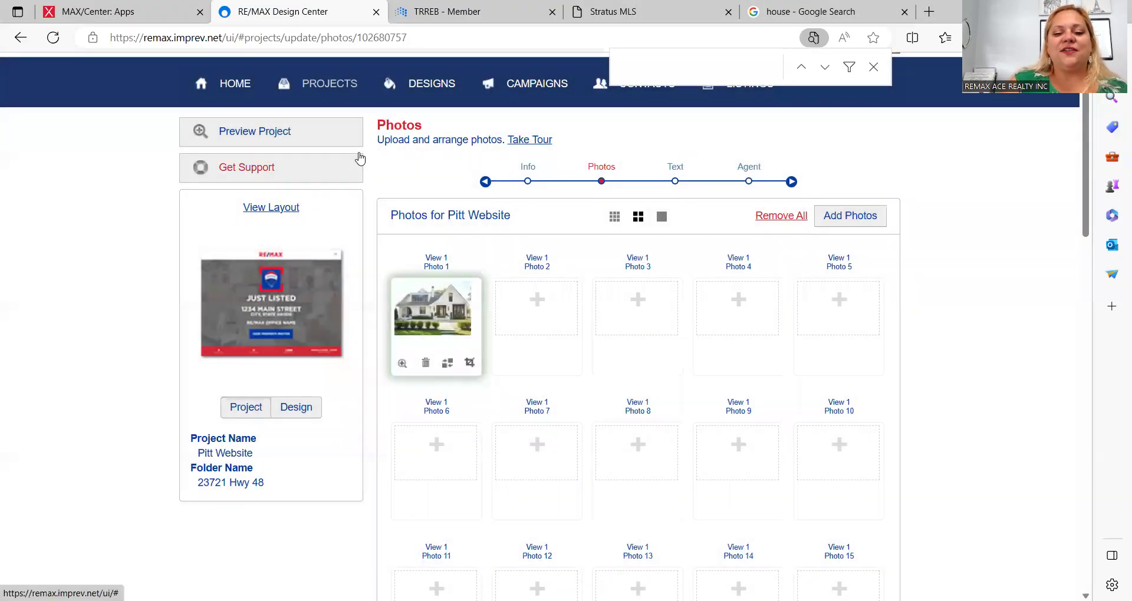
{"action": "scroll", "coordinate": [811, 360], "scroll_direction": "up", "scroll_amount": 1}
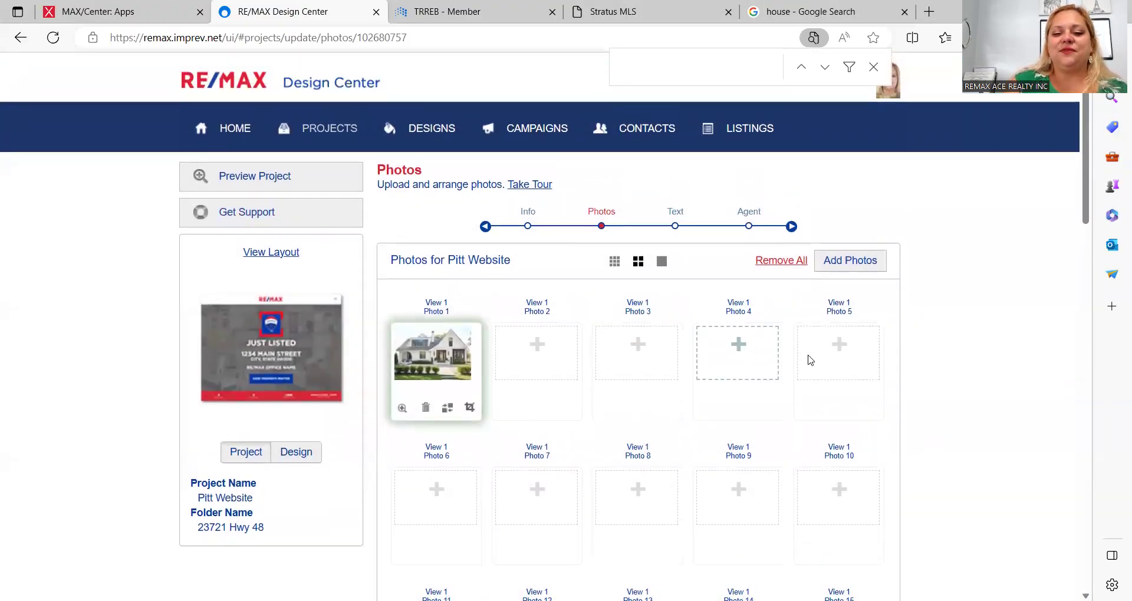
{"action": "scroll", "coordinate": [955, 424], "scroll_direction": "down", "scroll_amount": 8}
{"action": "scroll", "coordinate": [955, 425], "scroll_direction": "down", "scroll_amount": 13}
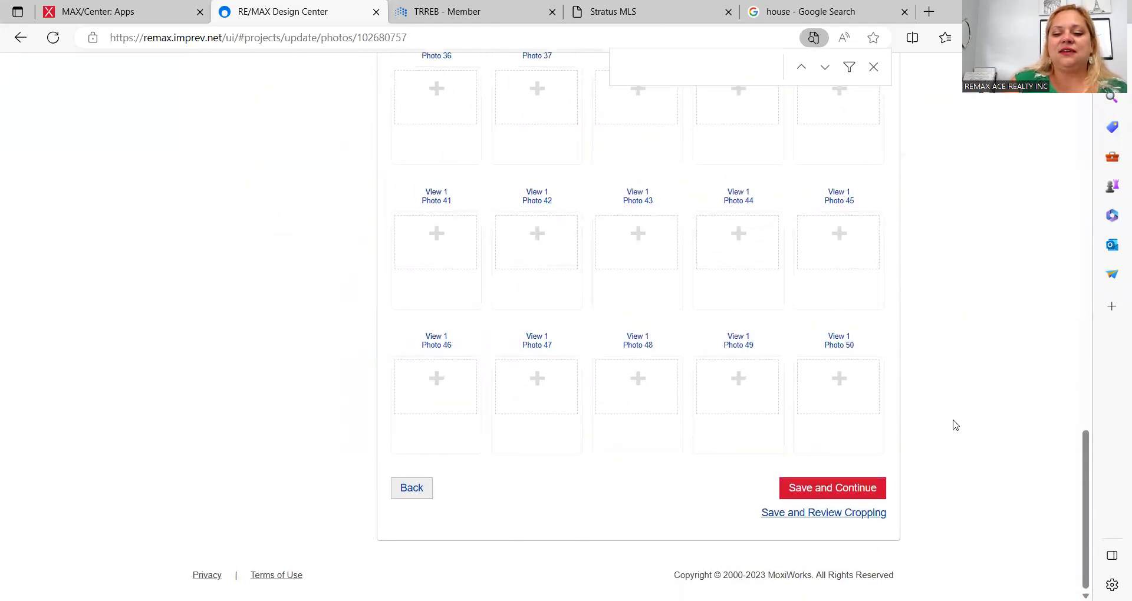
{"action": "left_click", "coordinate": [851, 501]}
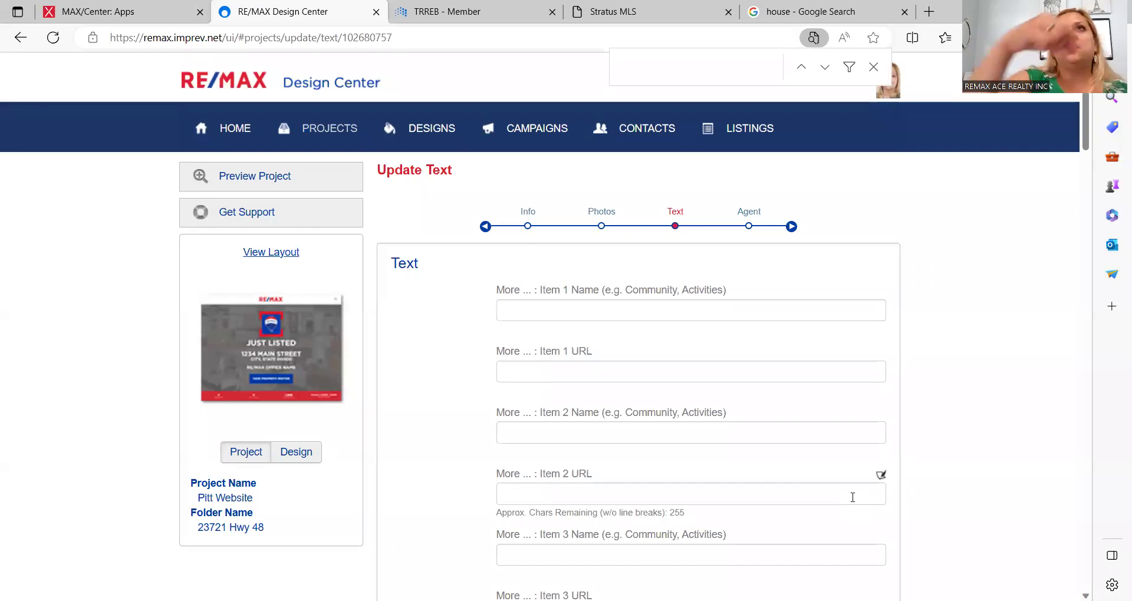
{"action": "left_click", "coordinate": [853, 497]}
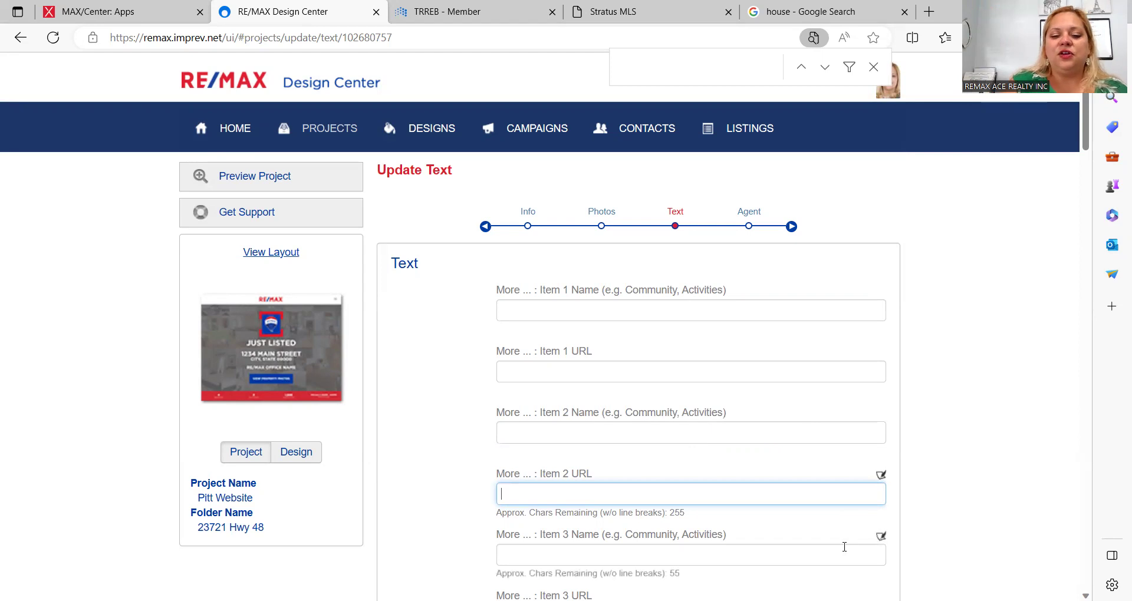
{"action": "scroll", "coordinate": [925, 523], "scroll_direction": "down", "scroll_amount": 4}
{"action": "scroll", "coordinate": [925, 523], "scroll_direction": "up", "scroll_amount": 4}
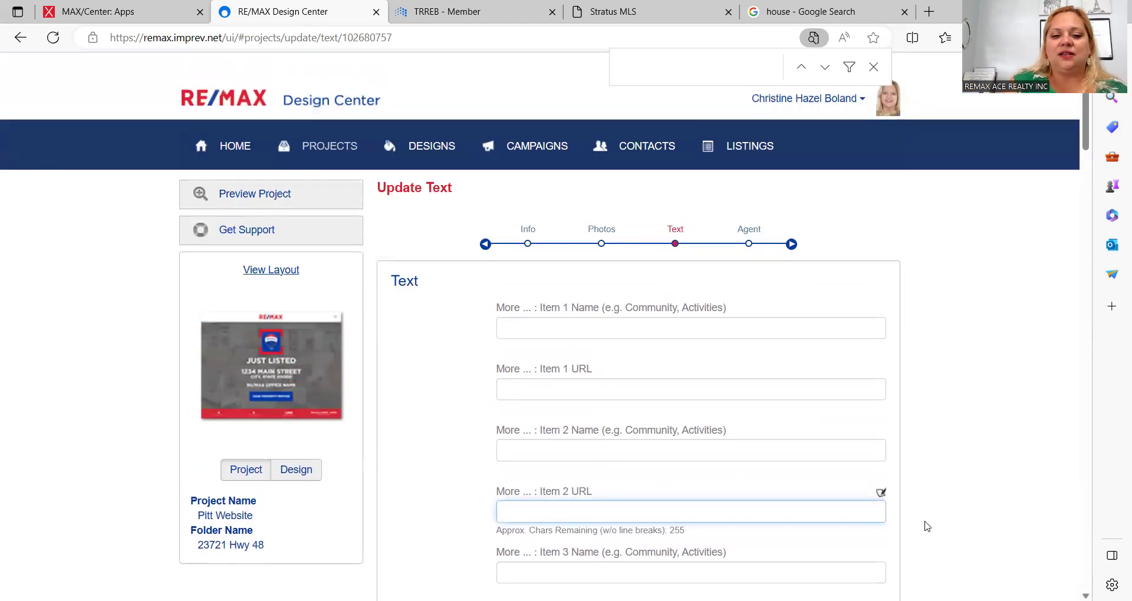
{"action": "left_click", "coordinate": [622, 313]}
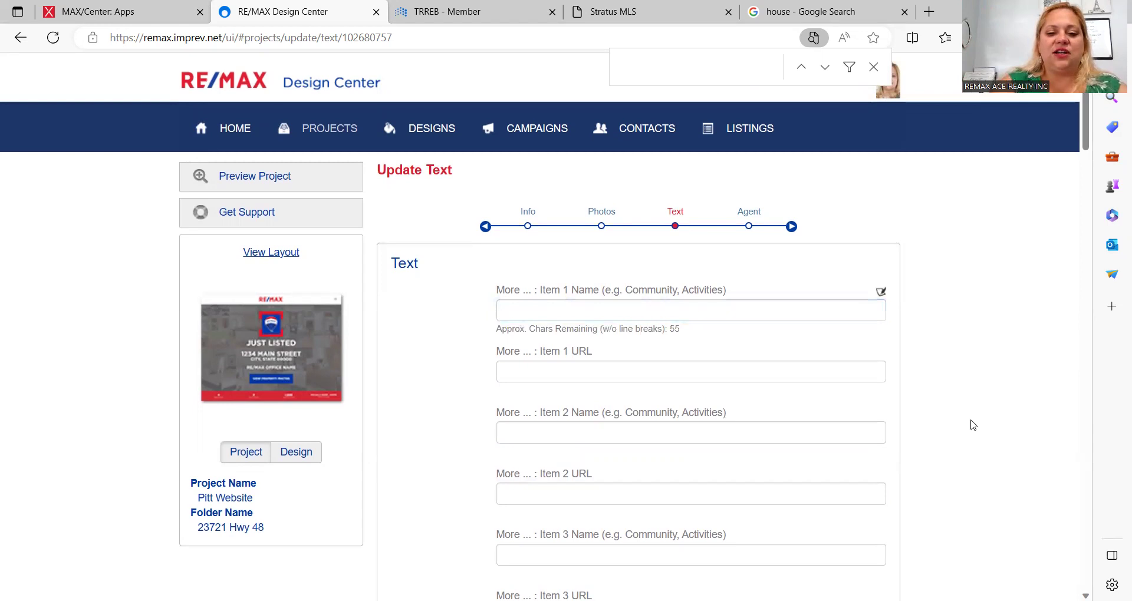
{"action": "left_click", "coordinate": [682, 313]}
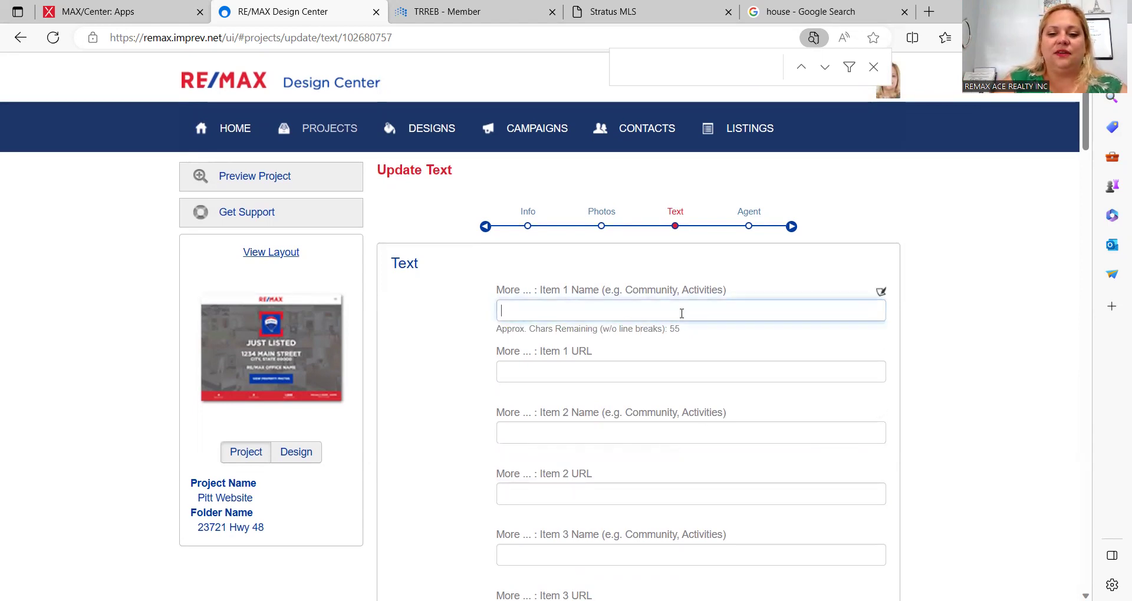
{"action": "type", "text": "Just Listed"}
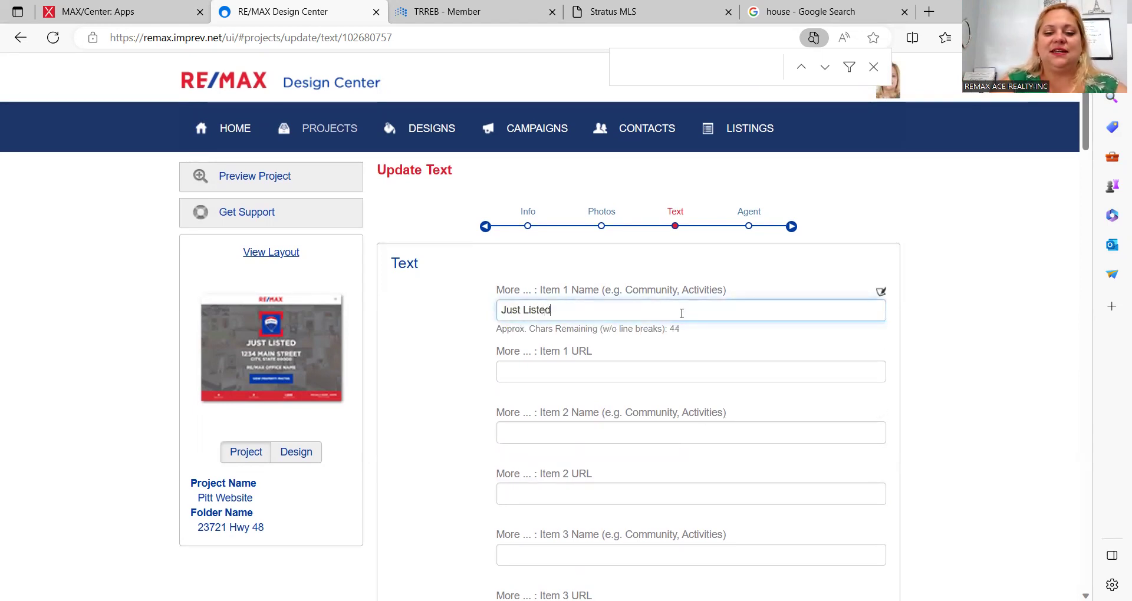
{"action": "key", "text": "Tab"}
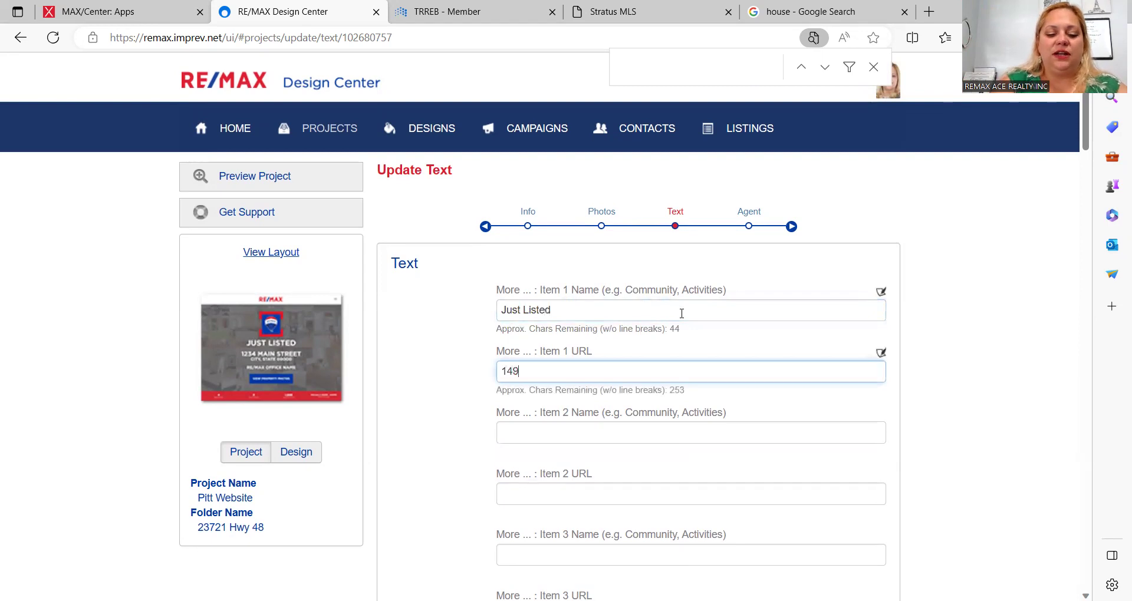
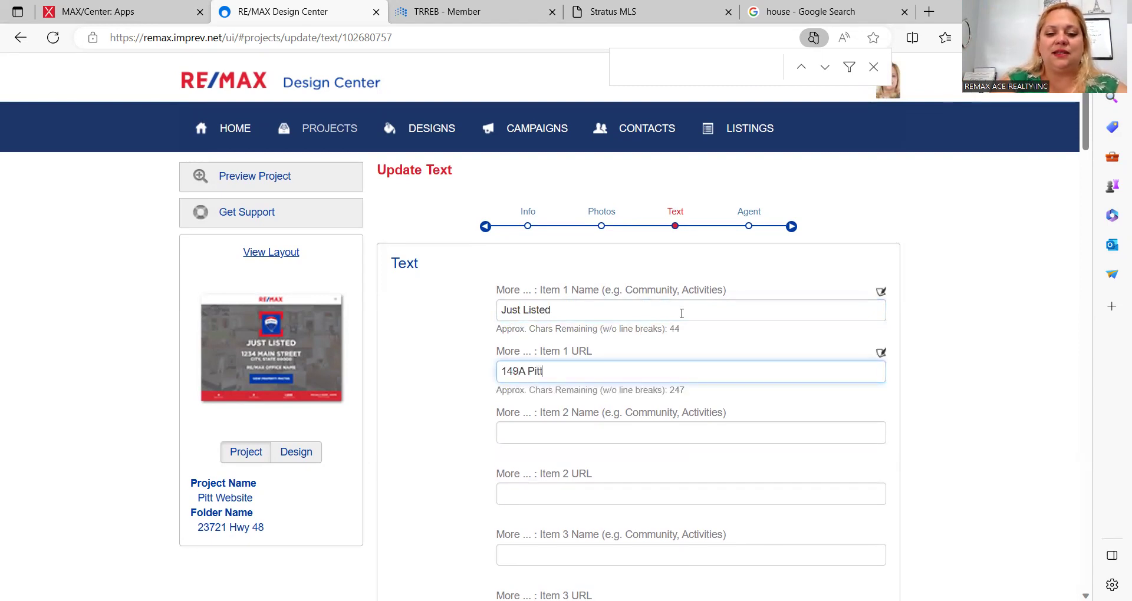
{"action": "key", "text": "Tab"}
{"action": "key", "text": "Tab"}
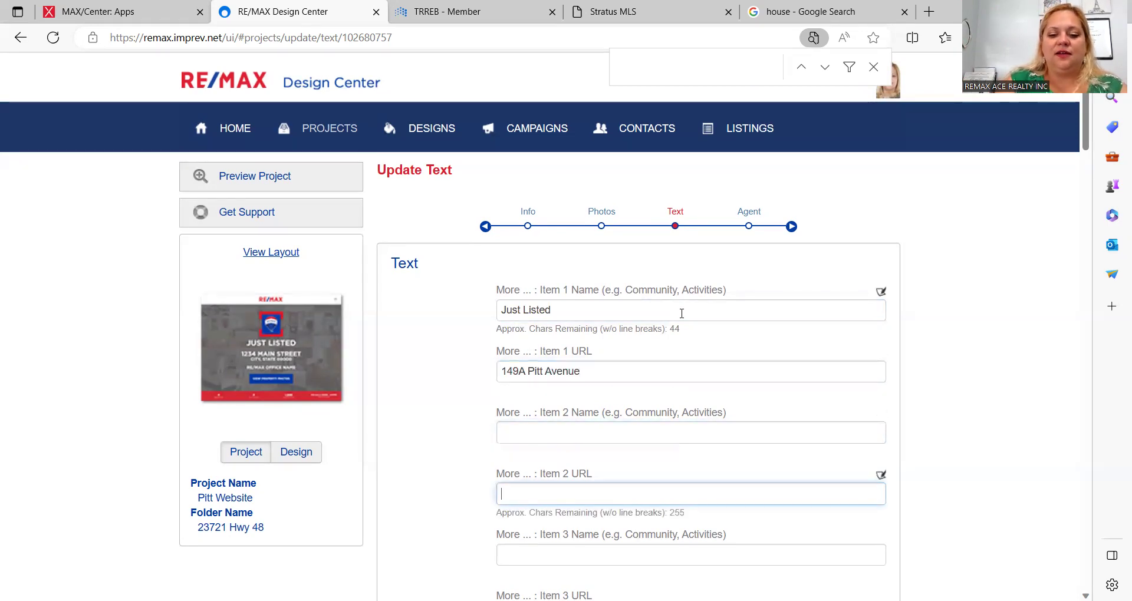
{"action": "scroll", "coordinate": [681, 313], "scroll_direction": "down", "scroll_amount": 3}
{"action": "scroll", "coordinate": [682, 313], "scroll_direction": "down", "scroll_amount": 7}
{"action": "key", "text": "Tab"}
{"action": "key", "text": "Tab"}
{"action": "key", "text": "Tab"}
{"action": "key", "text": "Tab"}
{"action": "left_click", "coordinate": [638, 325]}
{"action": "left_click", "coordinate": [633, 322]}
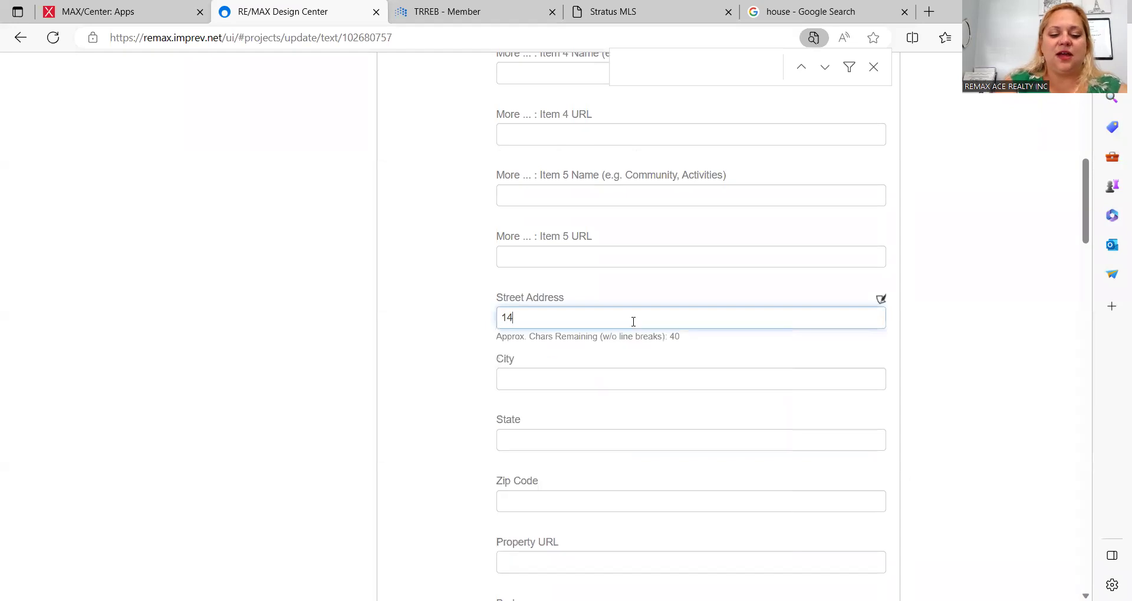
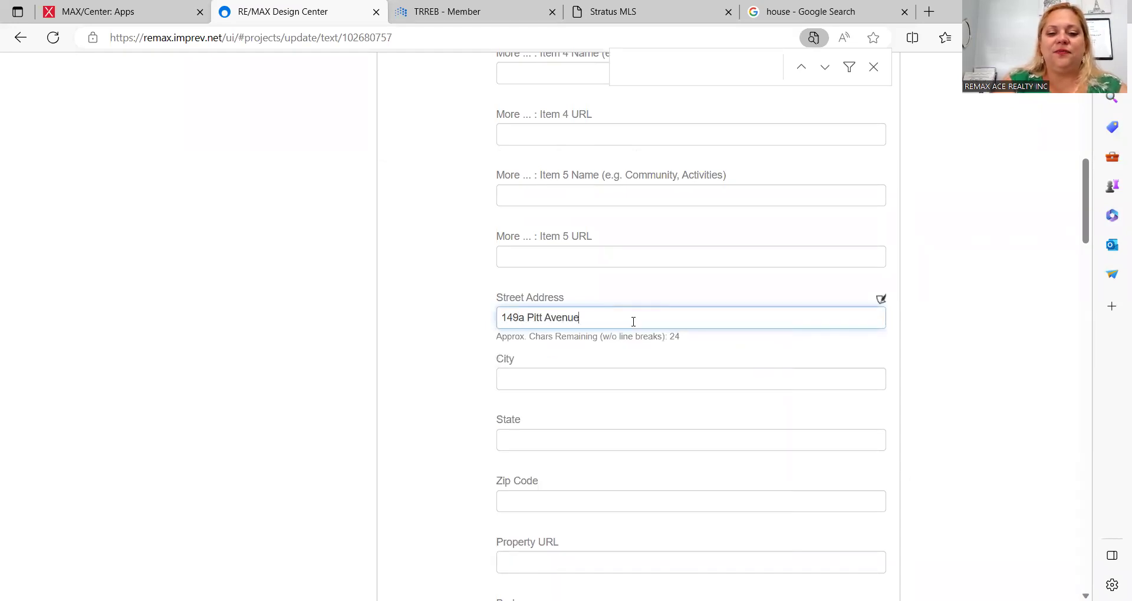
{"action": "scroll", "coordinate": [633, 321], "scroll_direction": "down", "scroll_amount": 5}
{"action": "scroll", "coordinate": [633, 327], "scroll_direction": "down", "scroll_amount": 4}
{"action": "scroll", "coordinate": [634, 327], "scroll_direction": "up", "scroll_amount": 5}
{"action": "scroll", "coordinate": [634, 327], "scroll_direction": "up", "scroll_amount": 3}
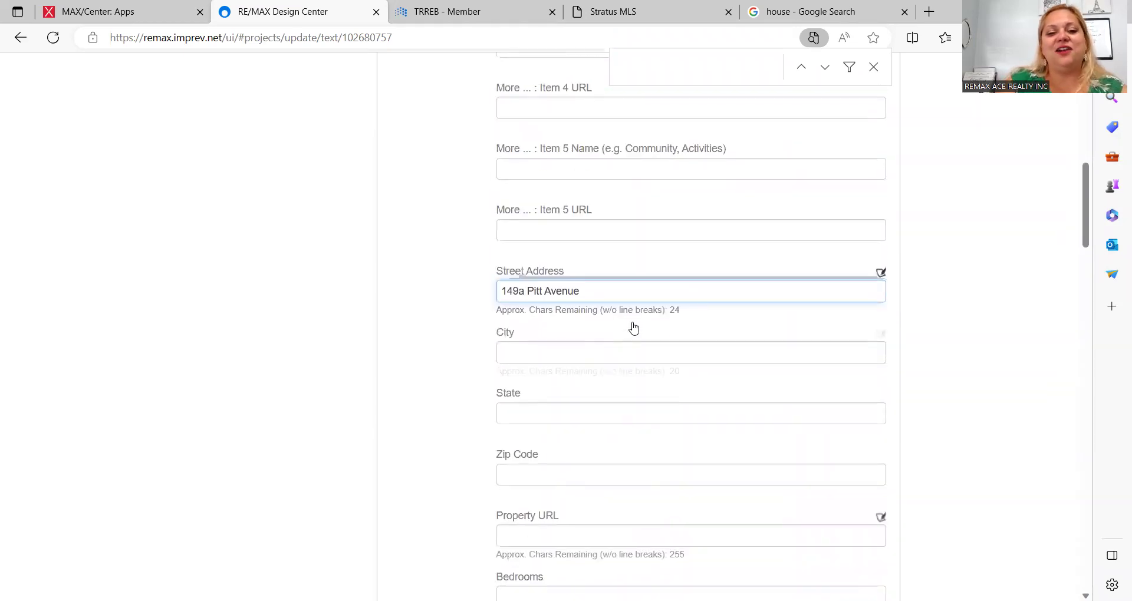
{"action": "scroll", "coordinate": [625, 283], "scroll_direction": "up", "scroll_amount": 4}
{"action": "scroll", "coordinate": [627, 284], "scroll_direction": "up", "scroll_amount": 4}
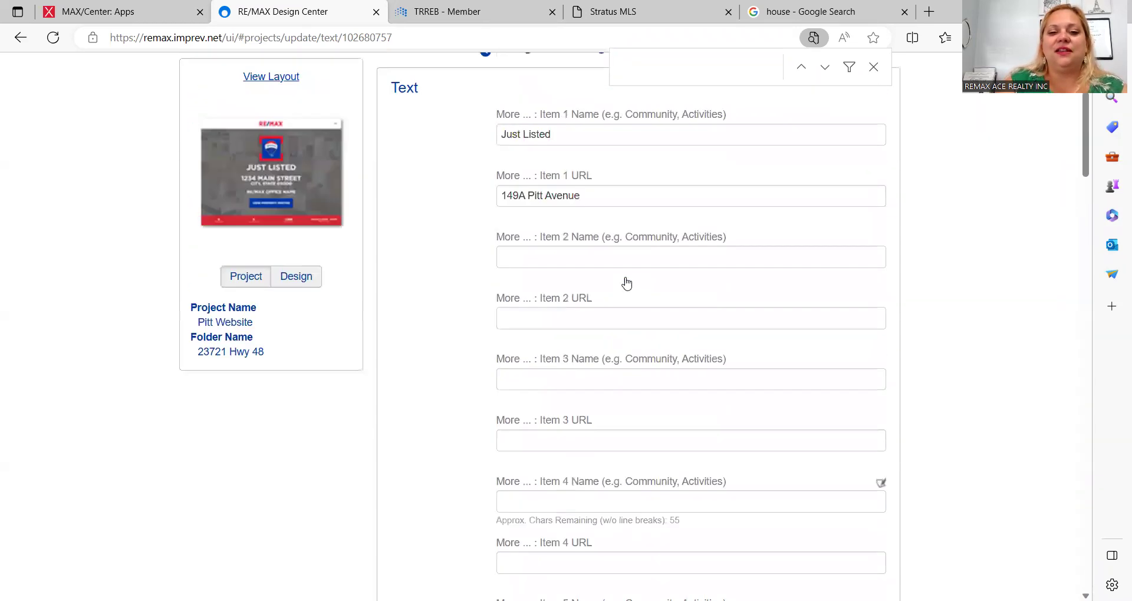
Step: Erase the address from the Item 1 URL field
{"action": "left_click", "coordinate": [621, 254]}
{"action": "key", "text": "BackSpace"}
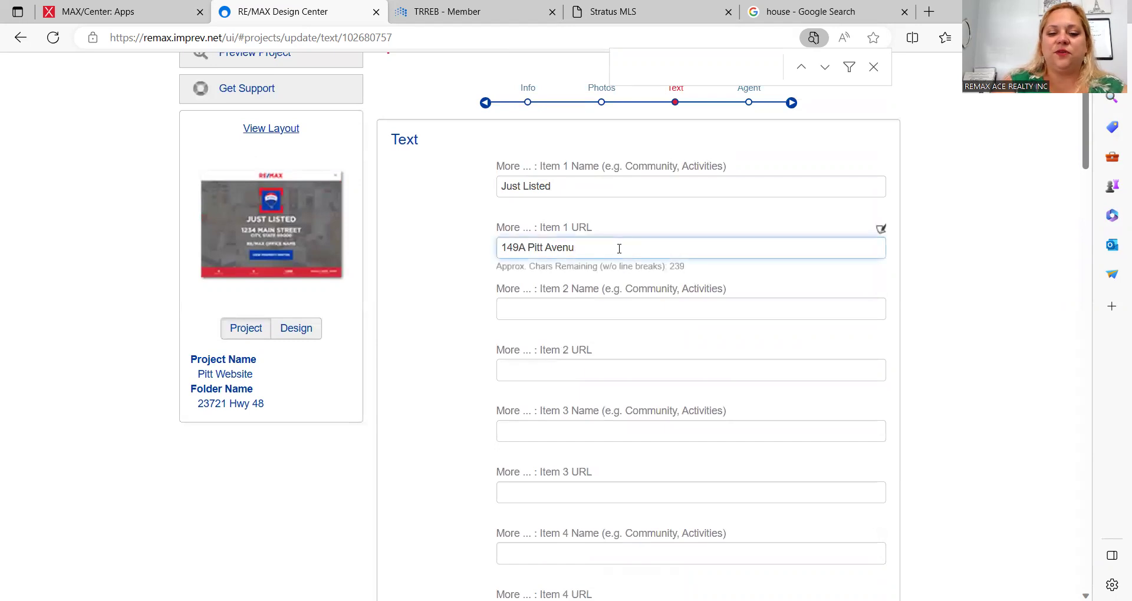
{"action": "key", "text": "BackSpace"}
{"action": "key", "text": "BackSpace"}
{"action": "key", "text": "BackSpace"}
{"action": "key", "text": "BackSpace"}
{"action": "key", "text": "BackSpace"}
{"action": "key", "text": "BackSpace"}
{"action": "key", "text": "BackSpace"}
{"action": "key", "text": "BackSpace"}
{"action": "key", "text": "BackSpace"}
{"action": "key", "text": "BackSpace"}
{"action": "key", "text": "BackSpace"}
{"action": "key", "text": "BackSpace"}
{"action": "key", "text": "BackSpace"}
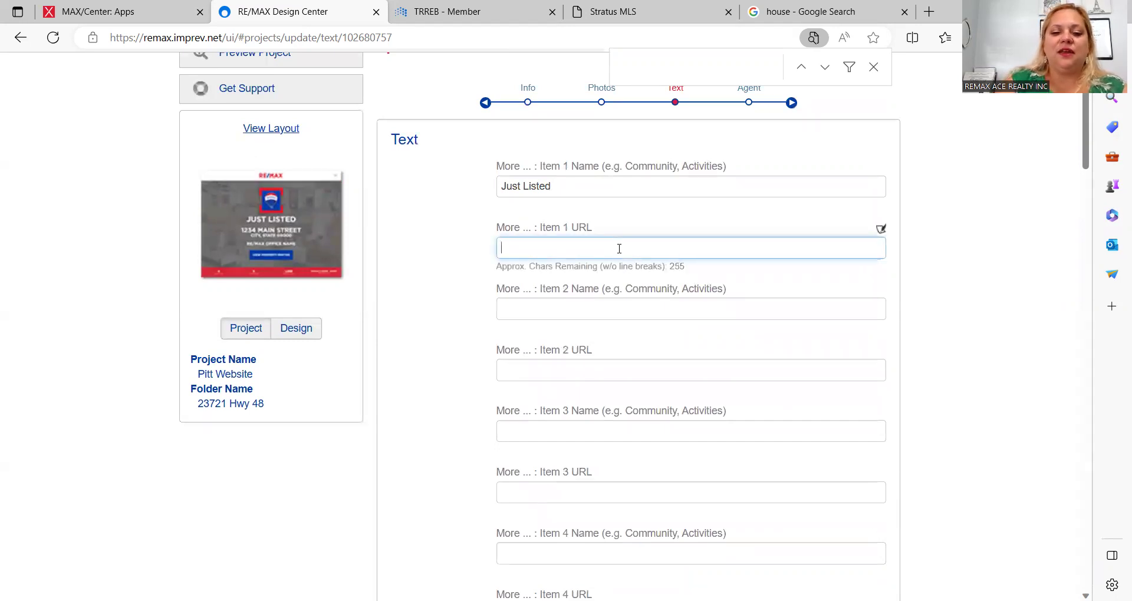
{"action": "scroll", "coordinate": [432, 385], "scroll_direction": "down", "scroll_amount": 3}
{"action": "scroll", "coordinate": [433, 386], "scroll_direction": "down", "scroll_amount": 8}
{"action": "scroll", "coordinate": [432, 386], "scroll_direction": "up", "scroll_amount": 3}
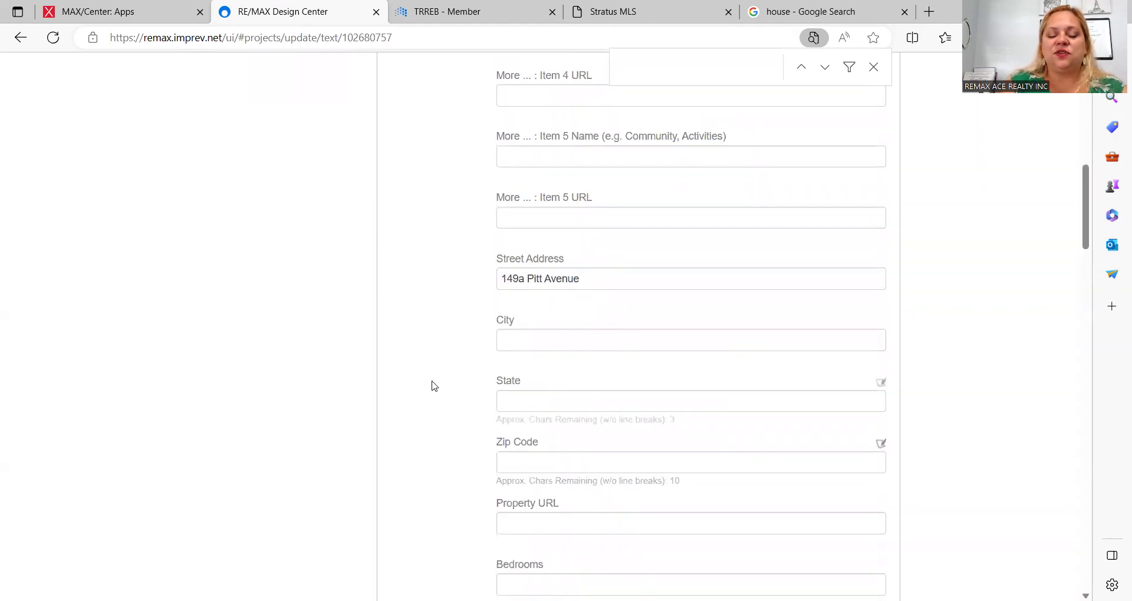
Step: Set City to Toronto, Bedrooms to 4 and Bathrooms to 2
{"action": "left_click", "coordinate": [575, 342]}
{"action": "type", "text": "Toronto"}
{"action": "key", "text": "Tab"}
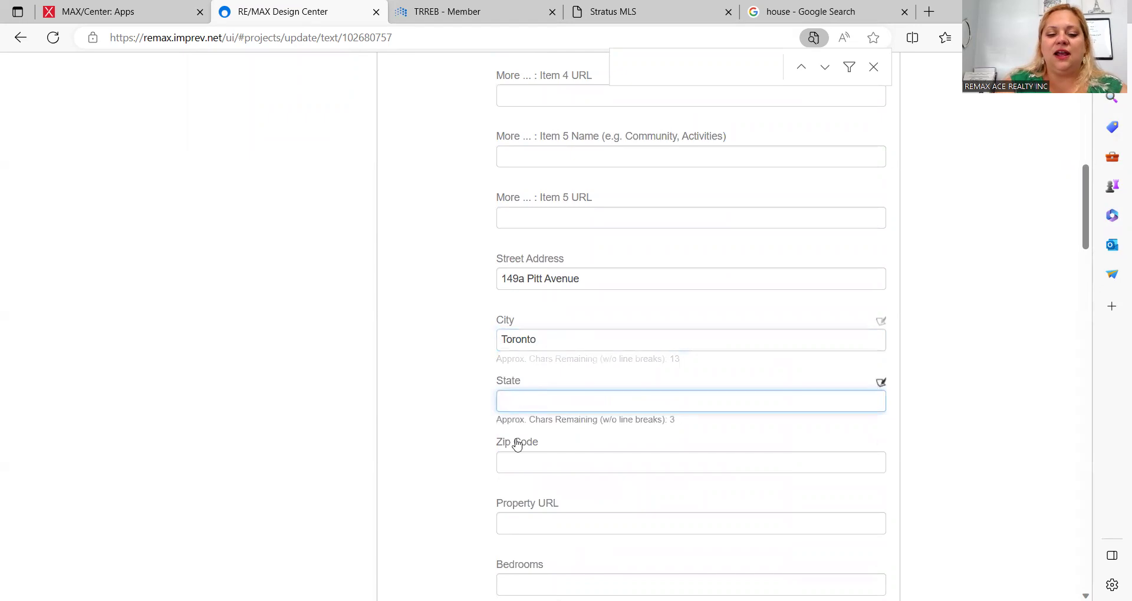
{"action": "scroll", "coordinate": [517, 445], "scroll_direction": "down", "scroll_amount": 3}
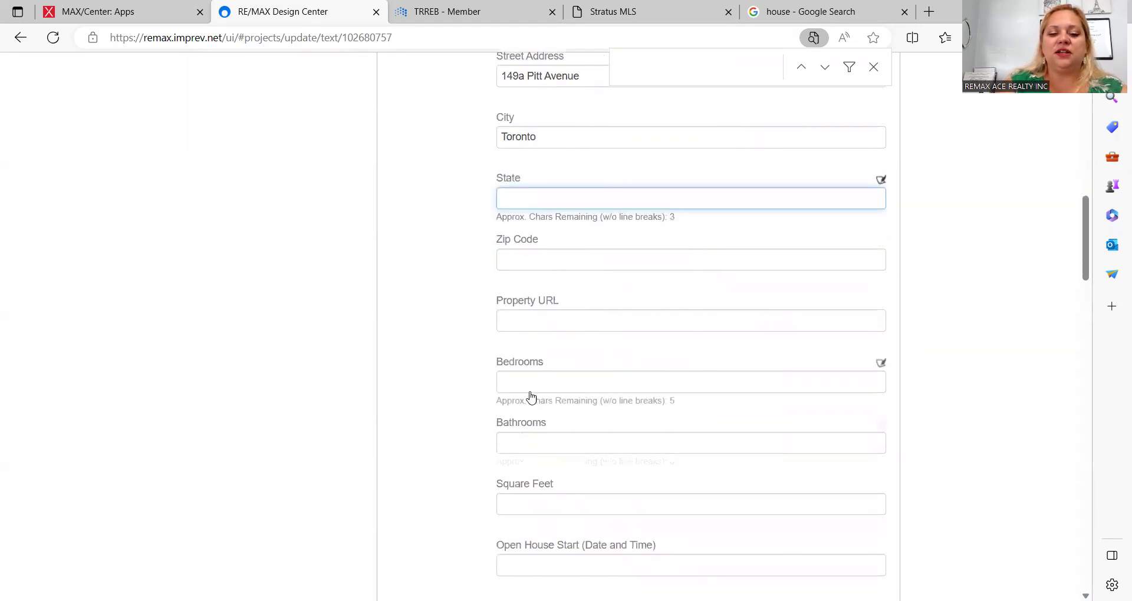
{"action": "left_click", "coordinate": [527, 382]}
{"action": "type", "text": "4"}
{"action": "key", "text": "Tab"}
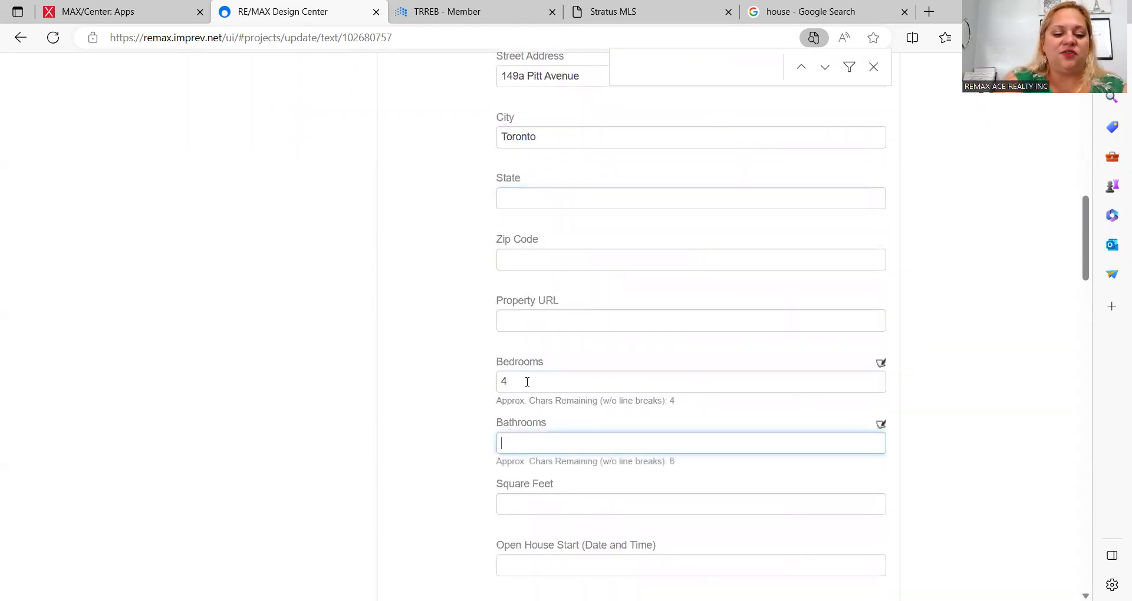
{"action": "type", "text": "2"}
{"action": "key", "text": "Tab"}
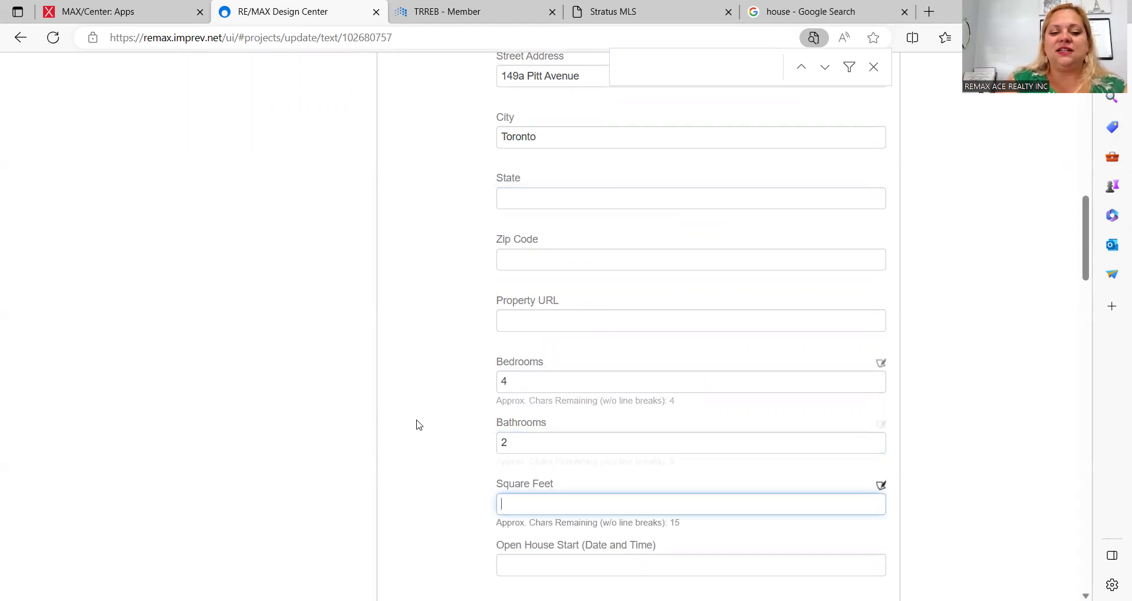
Step: Paste the property description into the Body Copy field
{"action": "scroll", "coordinate": [417, 425], "scroll_direction": "down", "scroll_amount": 3}
{"action": "scroll", "coordinate": [417, 426], "scroll_direction": "down", "scroll_amount": 3}
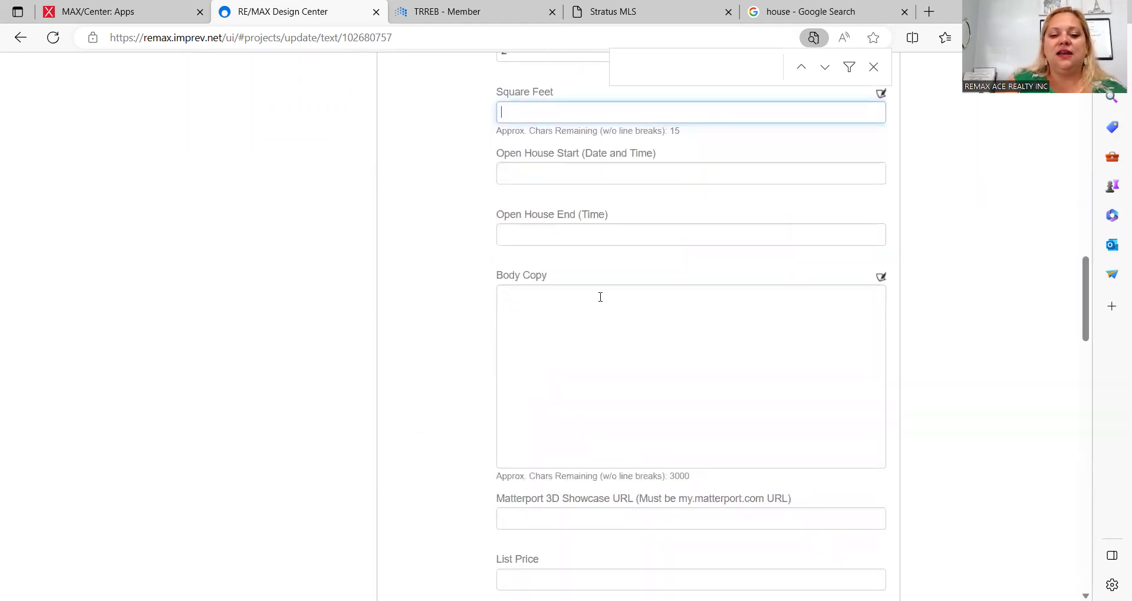
{"action": "left_click", "coordinate": [600, 297]}
{"action": "type", "text": "Stunning 4 Bed Rooms And 4 Washrooms Custom Built Modern Home In A Friendly Neighbourhood. Stunning Craftsmanship & The Finest Materials Throughout."}
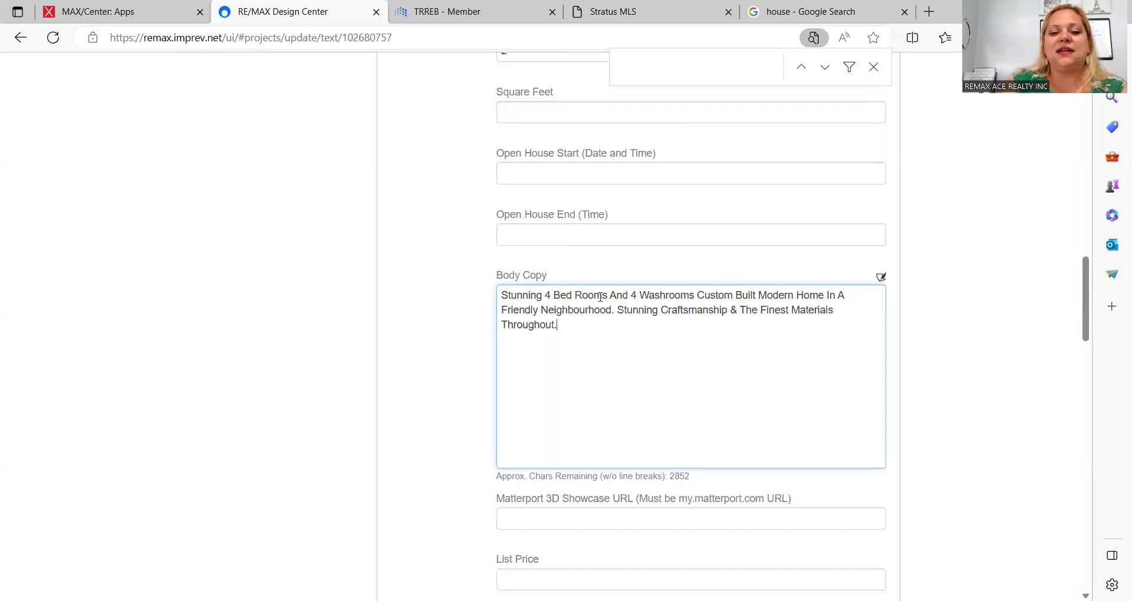
Step: Enter Location 'Woburn' and Lot Size '50x150', then save the listing text
{"action": "scroll", "coordinate": [464, 477], "scroll_direction": "down", "scroll_amount": 5}
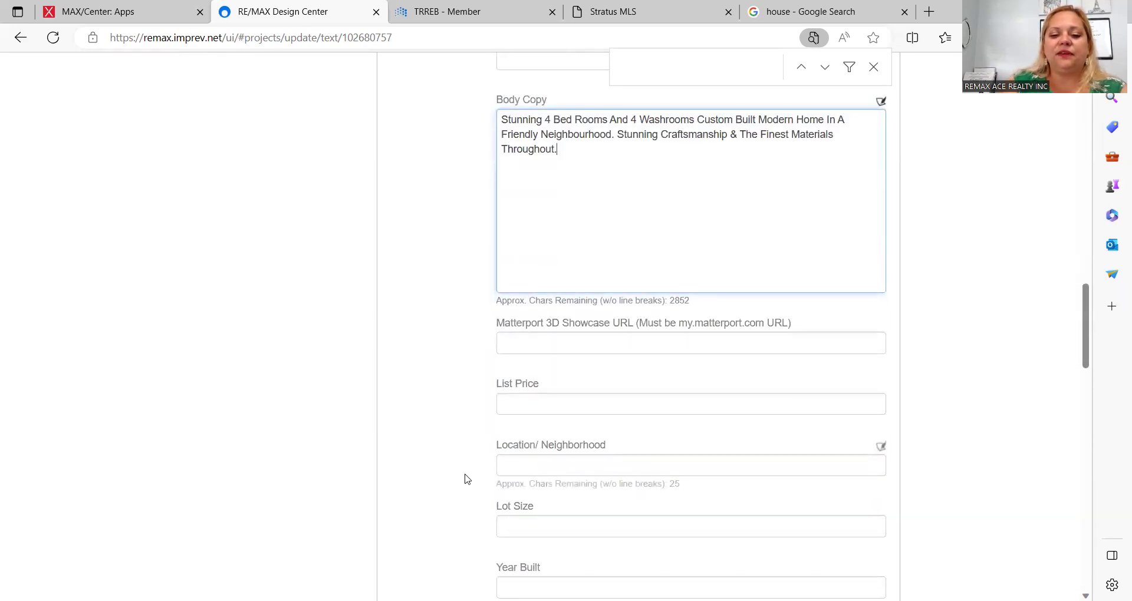
{"action": "scroll", "coordinate": [464, 477], "scroll_direction": "down", "scroll_amount": 2}
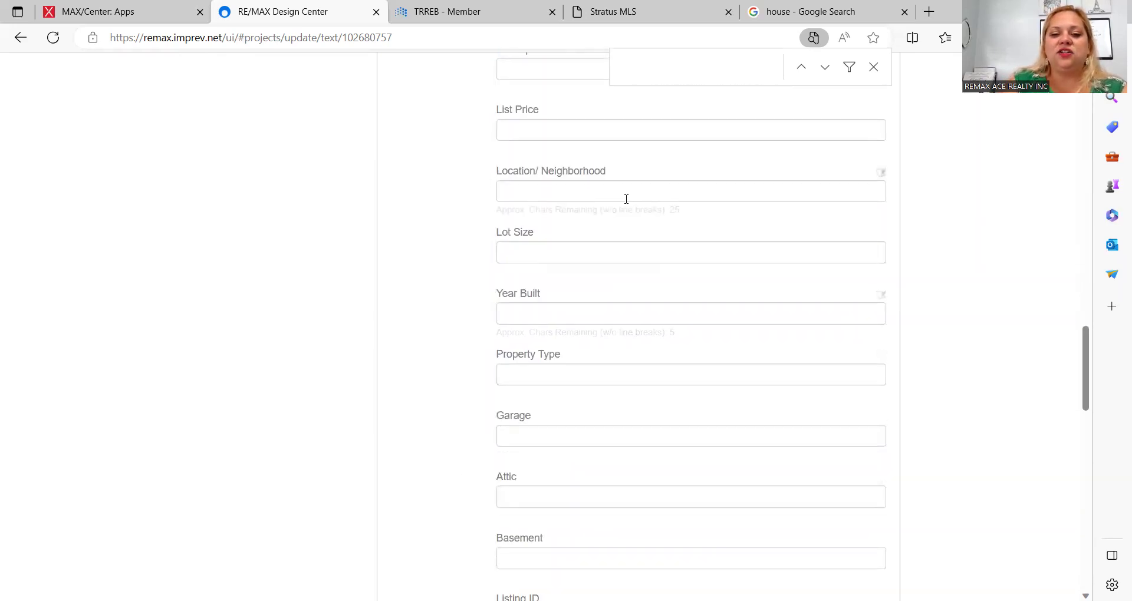
{"action": "left_click", "coordinate": [602, 200]}
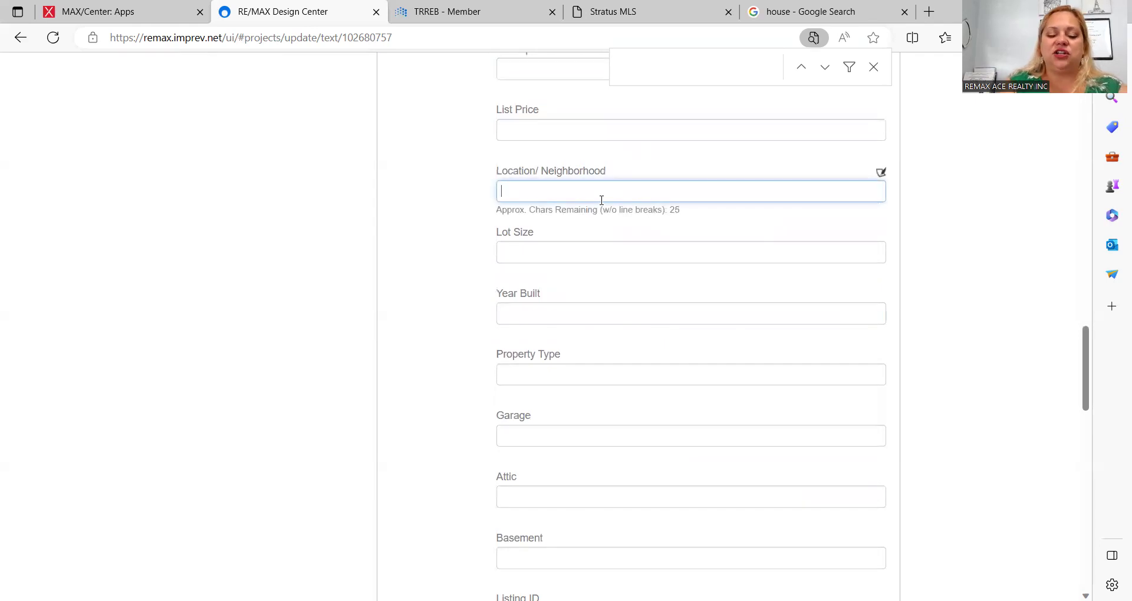
{"action": "type", "text": "Woburn"}
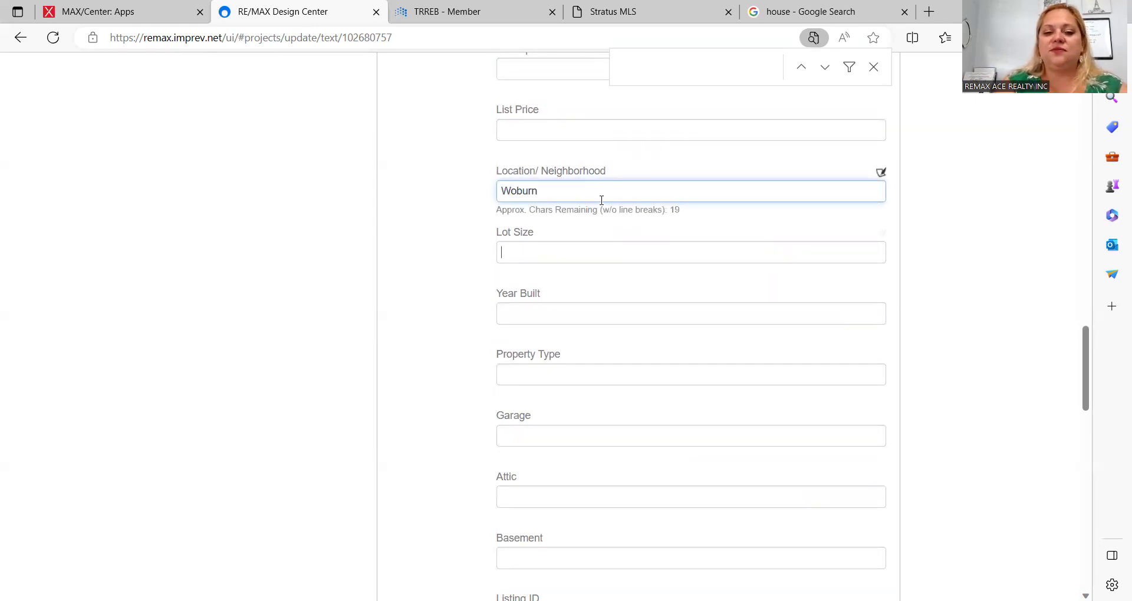
{"action": "type", "text": "50x150"}
{"action": "key", "text": "Tab"}
{"action": "scroll", "coordinate": [437, 410], "scroll_direction": "down", "scroll_amount": 10}
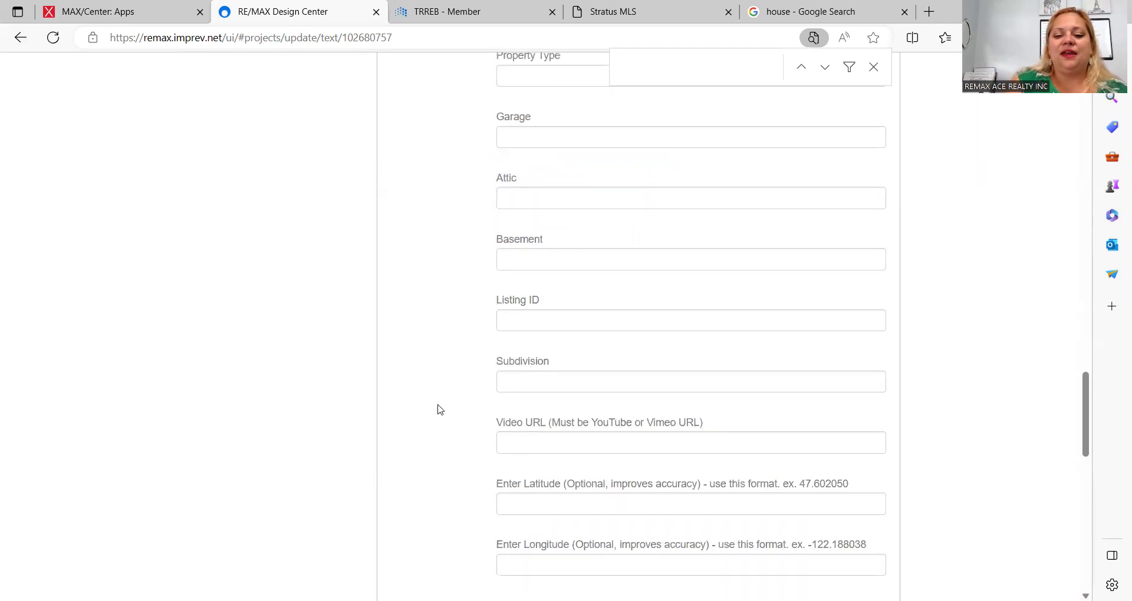
{"action": "scroll", "coordinate": [438, 409], "scroll_direction": "down", "scroll_amount": 7}
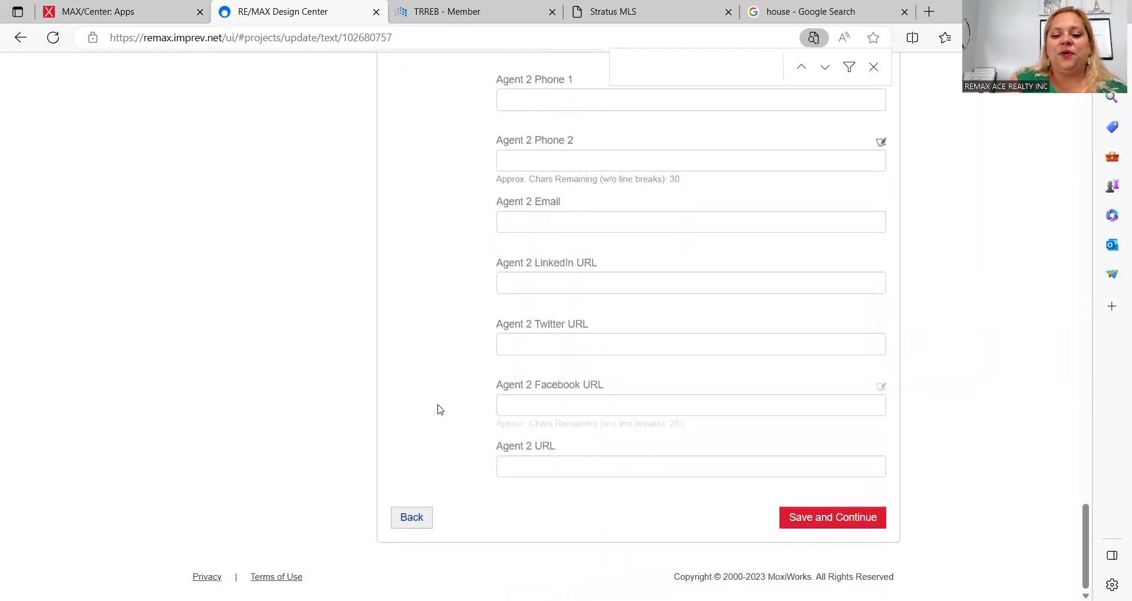
{"action": "left_click", "coordinate": [800, 530]}
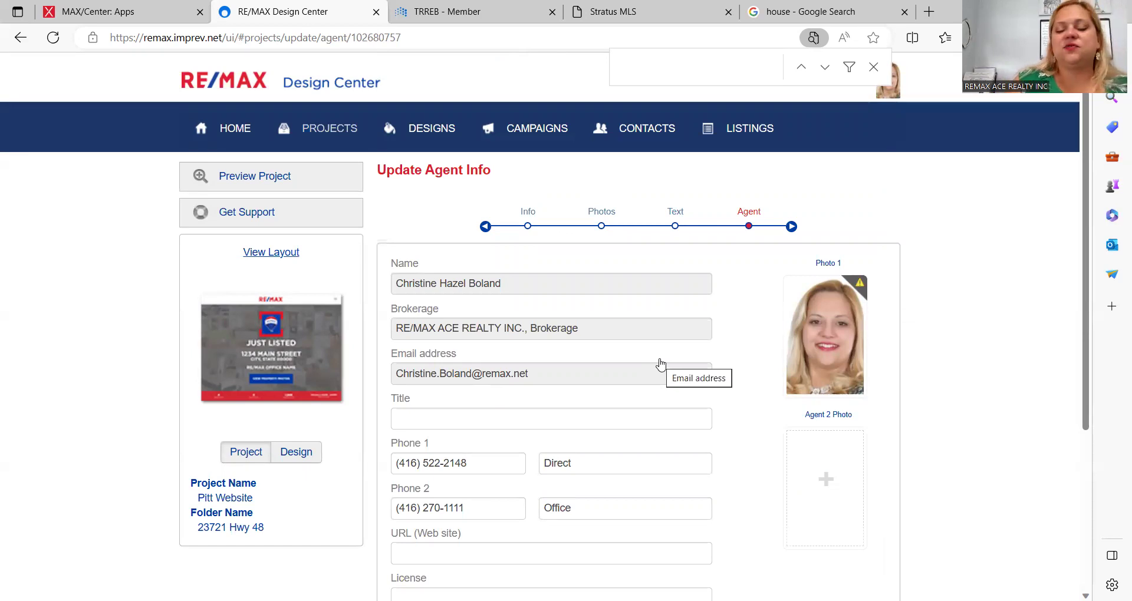
Step: Keep the agent details unchanged and save the Update Agent Info page
{"action": "scroll", "coordinate": [751, 450], "scroll_direction": "down", "scroll_amount": 4}
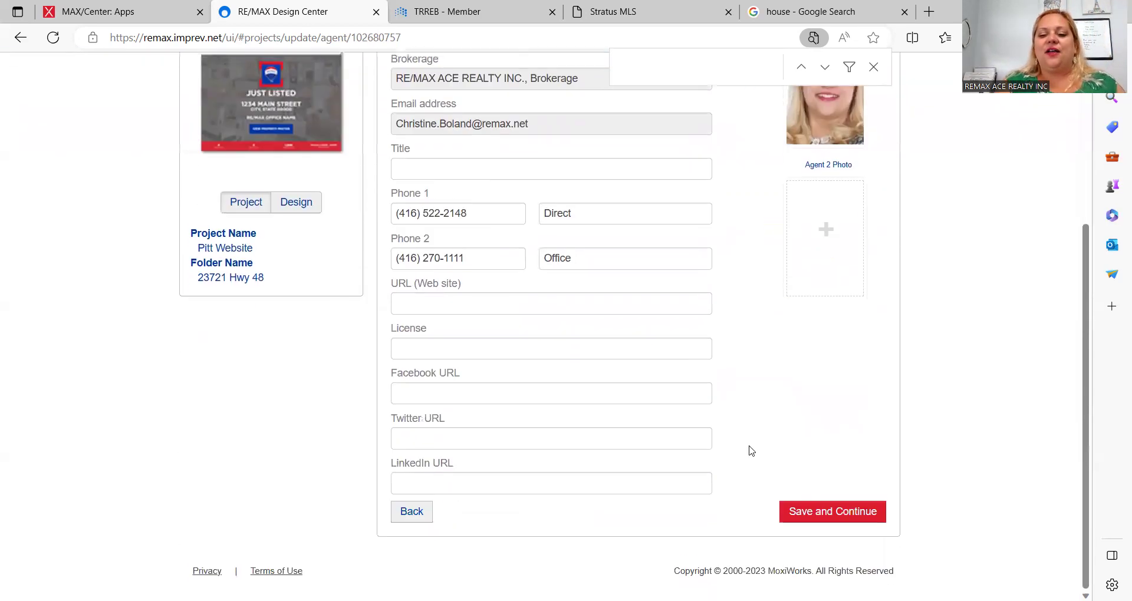
{"action": "left_click", "coordinate": [800, 525]}
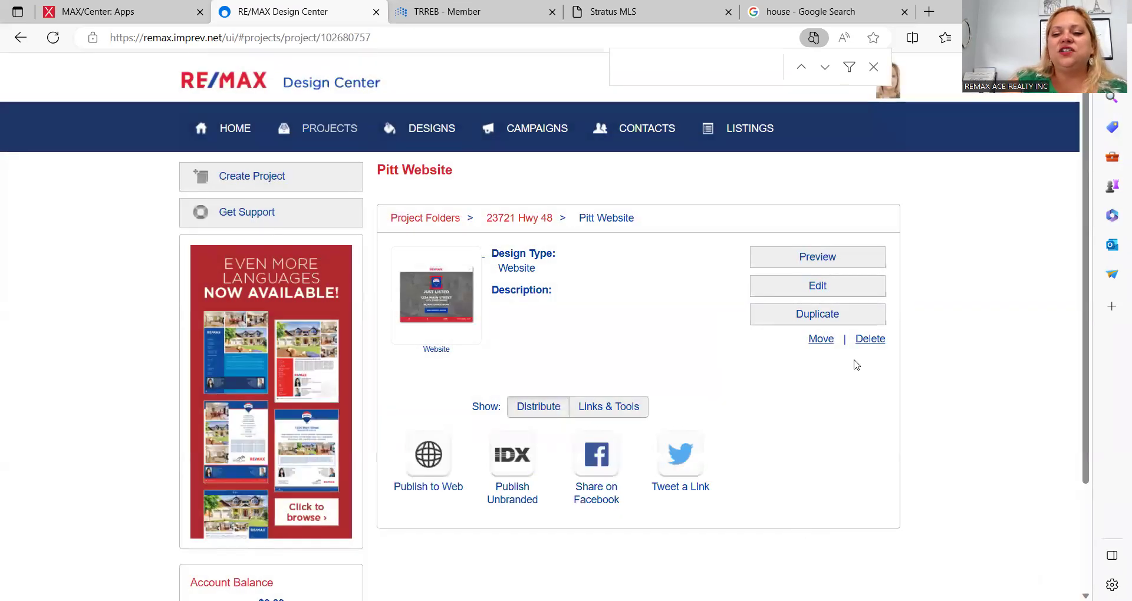
{"action": "left_click", "coordinate": [813, 258]}
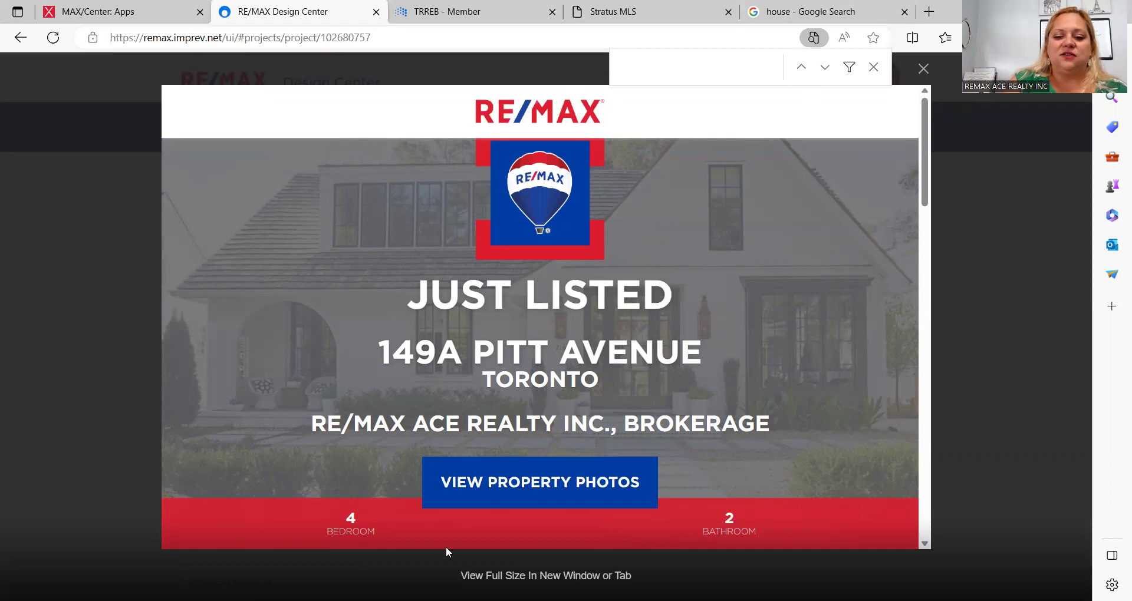
{"action": "scroll", "coordinate": [734, 376], "scroll_direction": "down", "scroll_amount": 3}
{"action": "scroll", "coordinate": [734, 376], "scroll_direction": "up", "scroll_amount": 3}
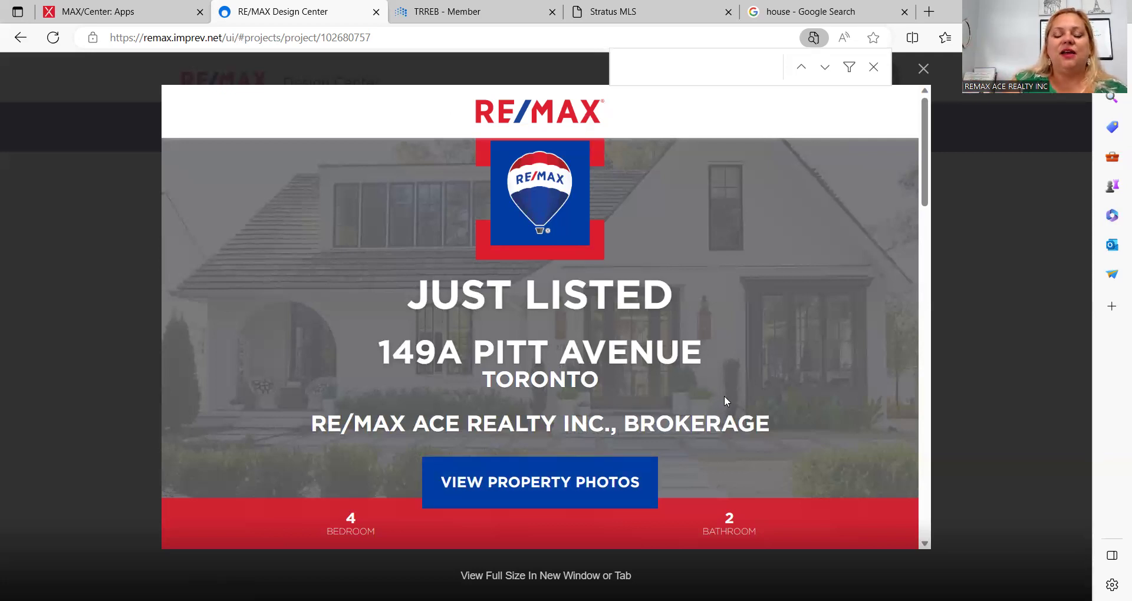
{"action": "scroll", "coordinate": [724, 396], "scroll_direction": "down", "scroll_amount": 8}
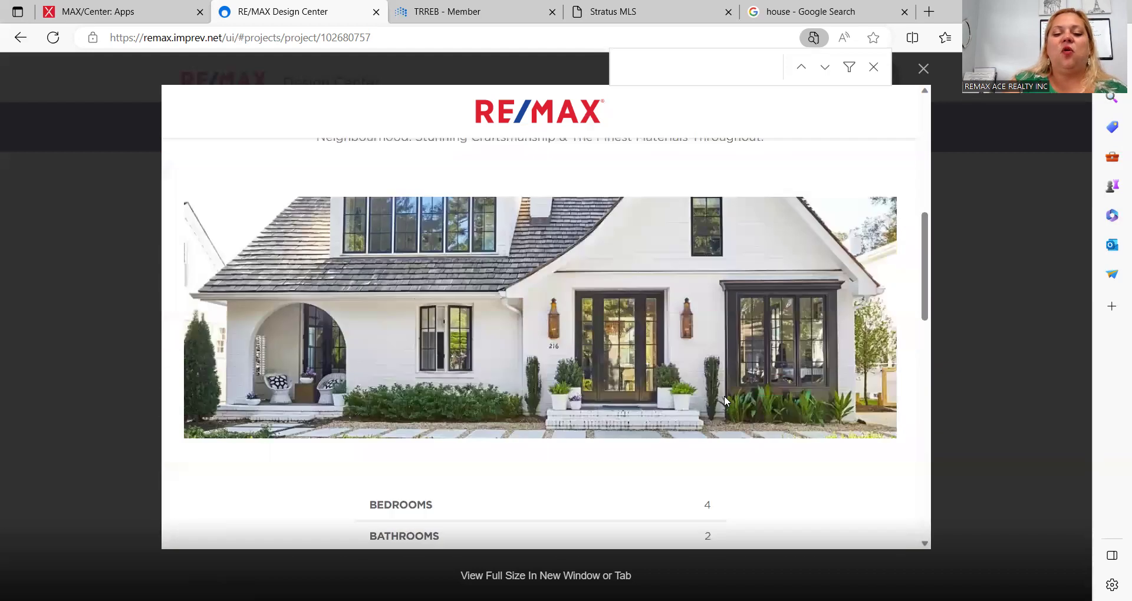
{"action": "scroll", "coordinate": [724, 396], "scroll_direction": "down", "scroll_amount": 2}
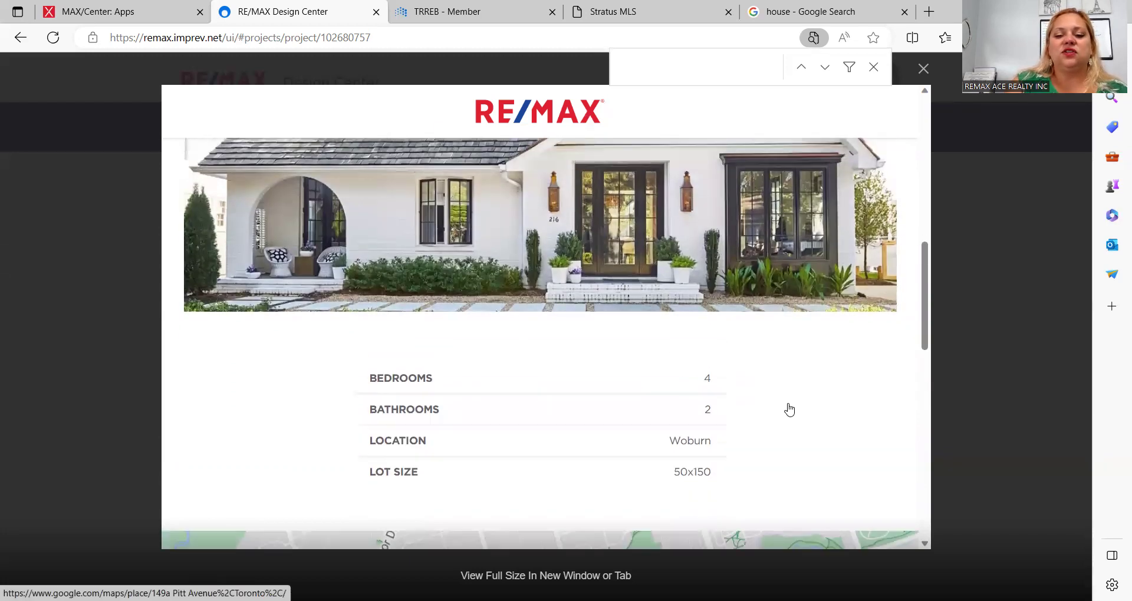
{"action": "scroll", "coordinate": [790, 409], "scroll_direction": "down", "scroll_amount": 3}
{"action": "scroll", "coordinate": [789, 410], "scroll_direction": "down", "scroll_amount": 3}
{"action": "scroll", "coordinate": [787, 409], "scroll_direction": "up", "scroll_amount": 7}
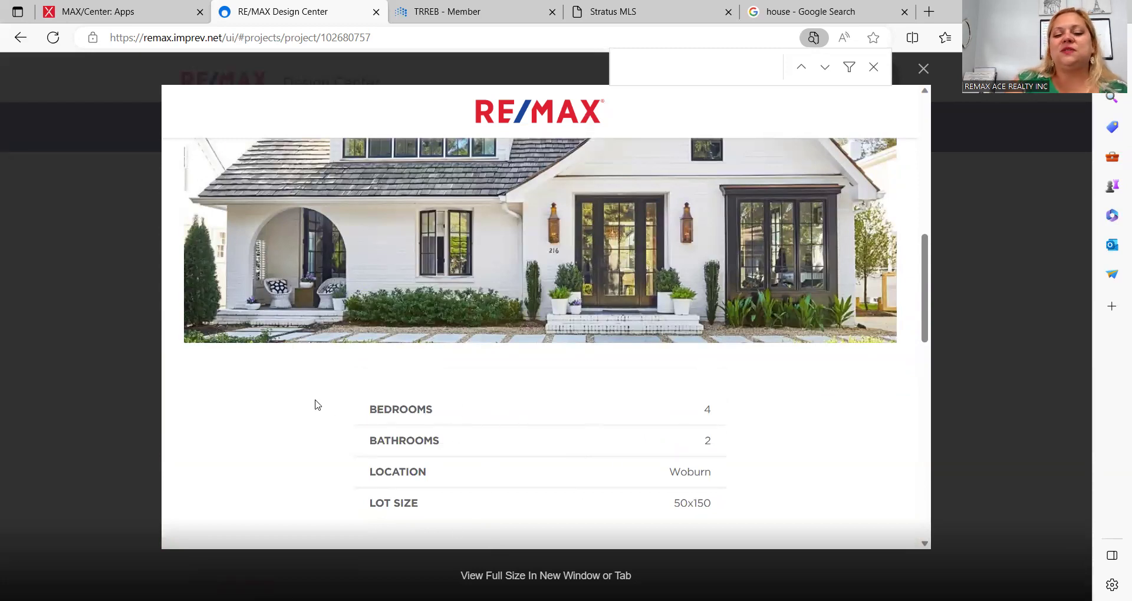
{"action": "scroll", "coordinate": [719, 454], "scroll_direction": "down", "scroll_amount": 3}
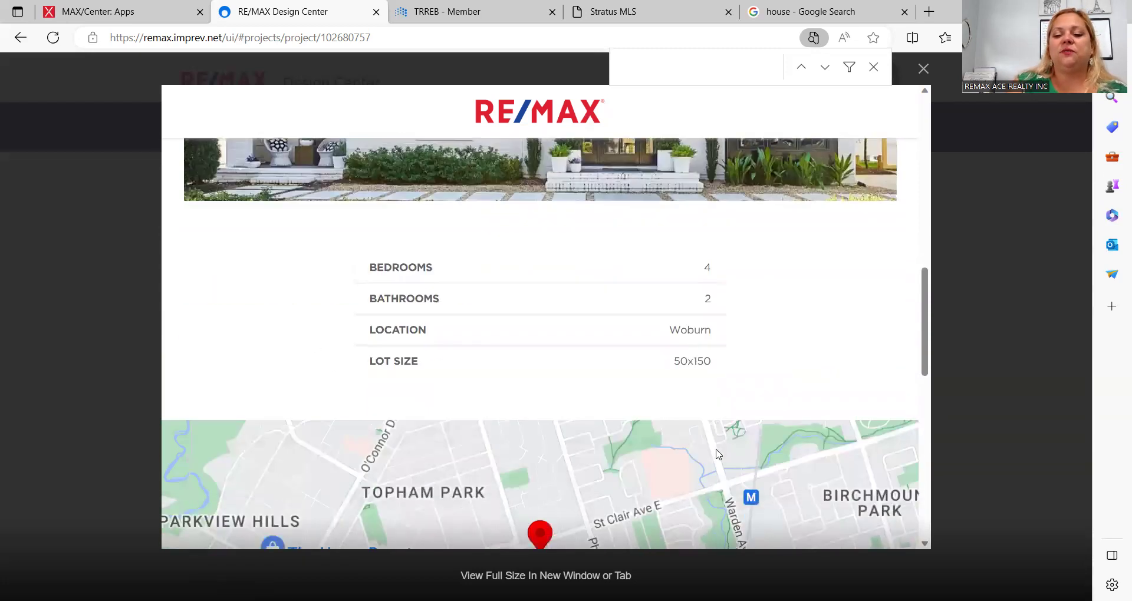
{"action": "scroll", "coordinate": [822, 286], "scroll_direction": "down", "scroll_amount": 1}
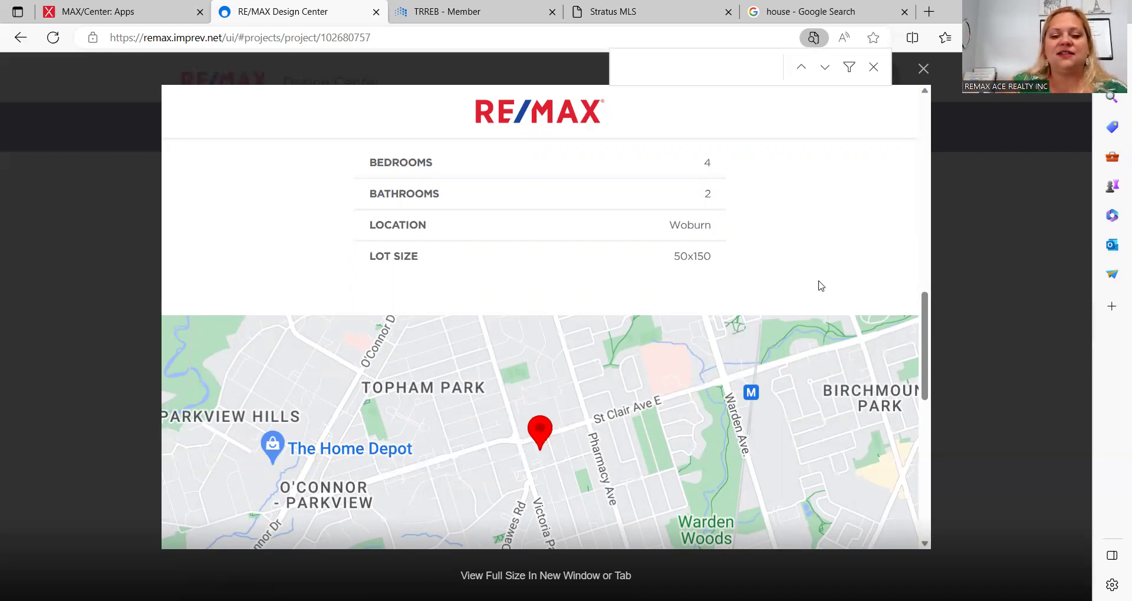
{"action": "scroll", "coordinate": [822, 286], "scroll_direction": "down", "scroll_amount": 2}
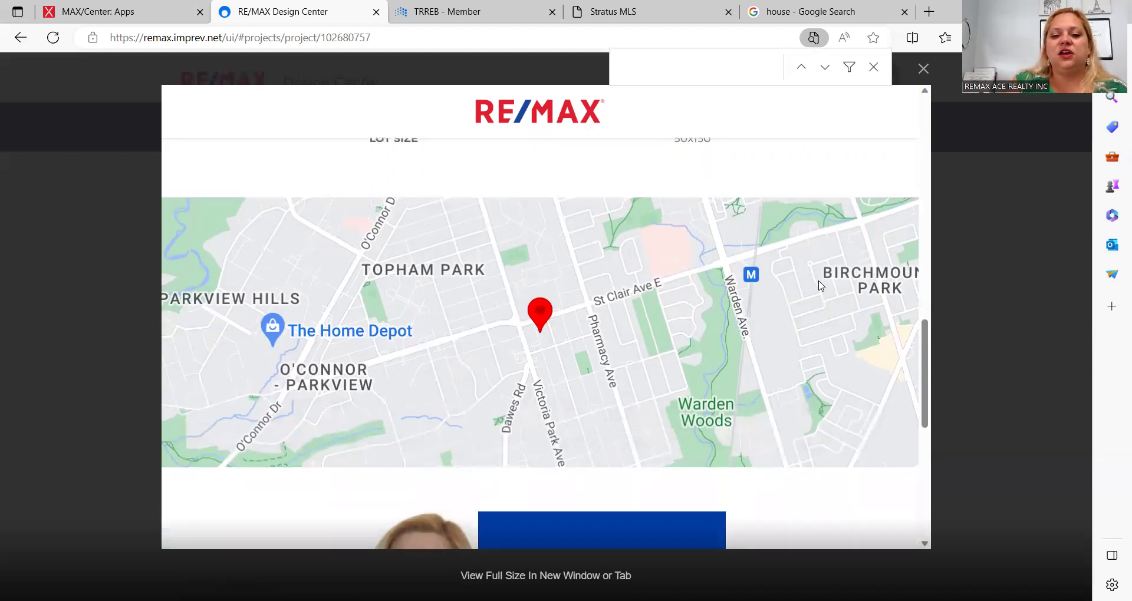
{"action": "scroll", "coordinate": [821, 286], "scroll_direction": "down", "scroll_amount": 4}
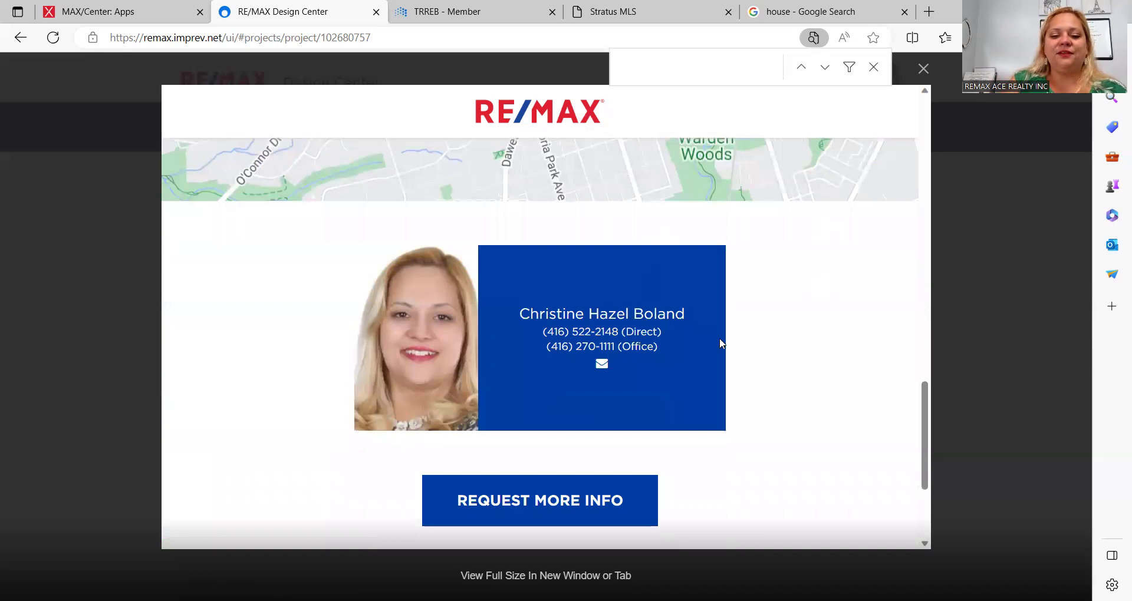
{"action": "scroll", "coordinate": [804, 369], "scroll_direction": "down", "scroll_amount": 3}
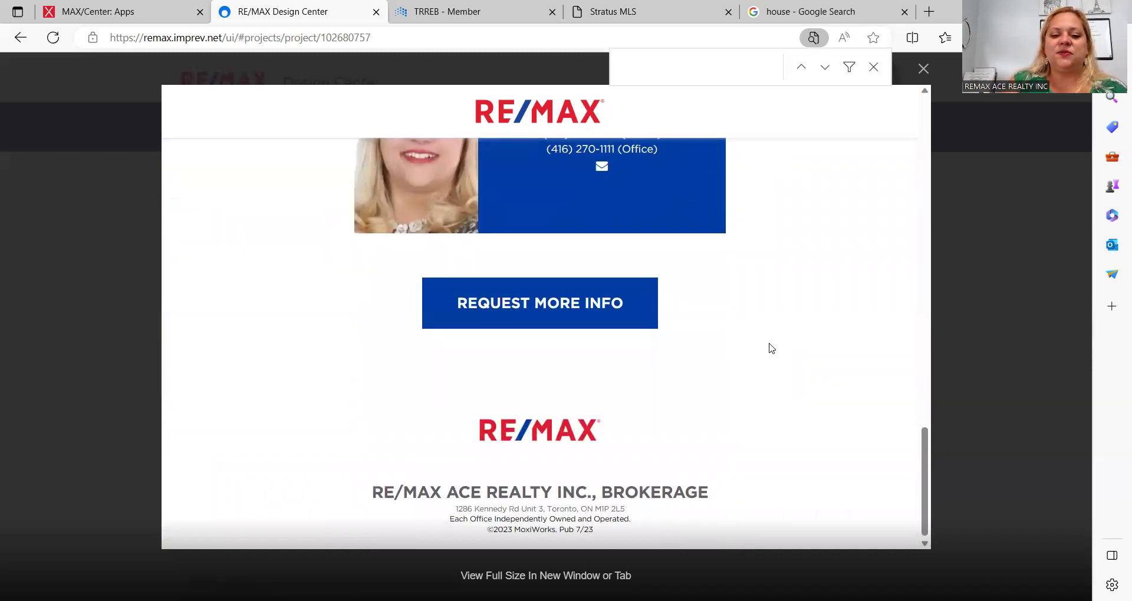
{"action": "scroll", "coordinate": [772, 348], "scroll_direction": "up", "scroll_amount": 10}
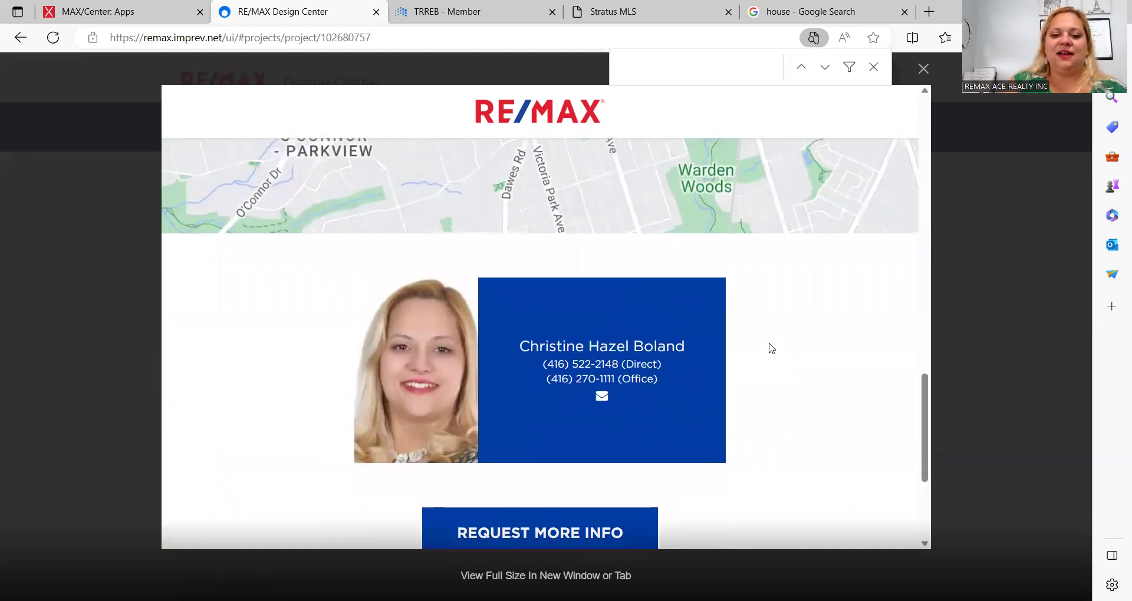
{"action": "scroll", "coordinate": [771, 348], "scroll_direction": "up", "scroll_amount": 5}
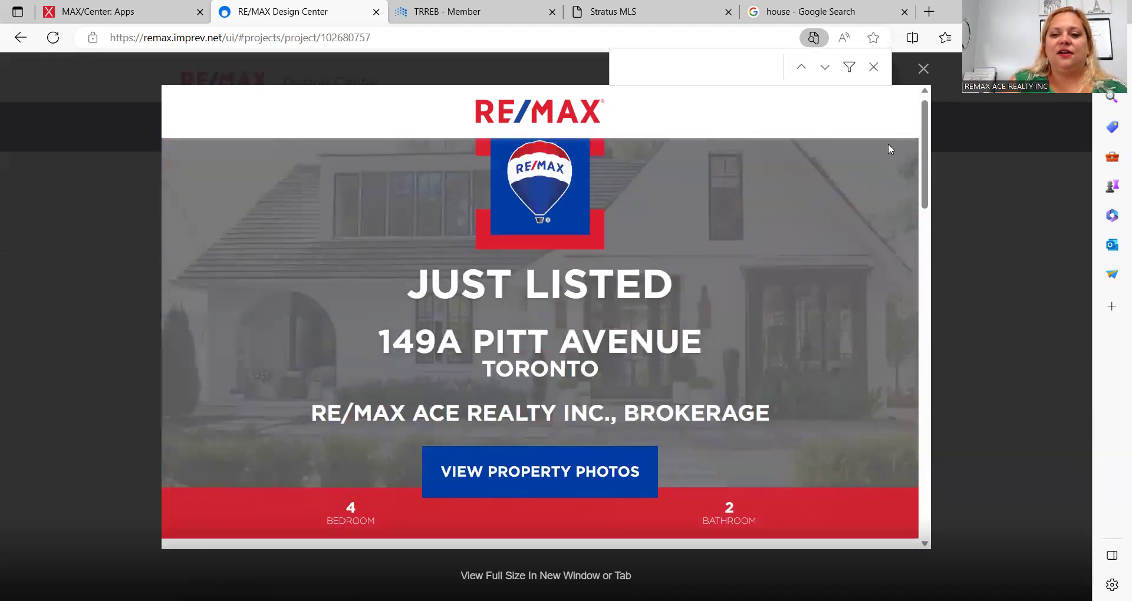
Step: Close the listing preview and go from Home to the Design Gallery
{"action": "left_click", "coordinate": [924, 69]}
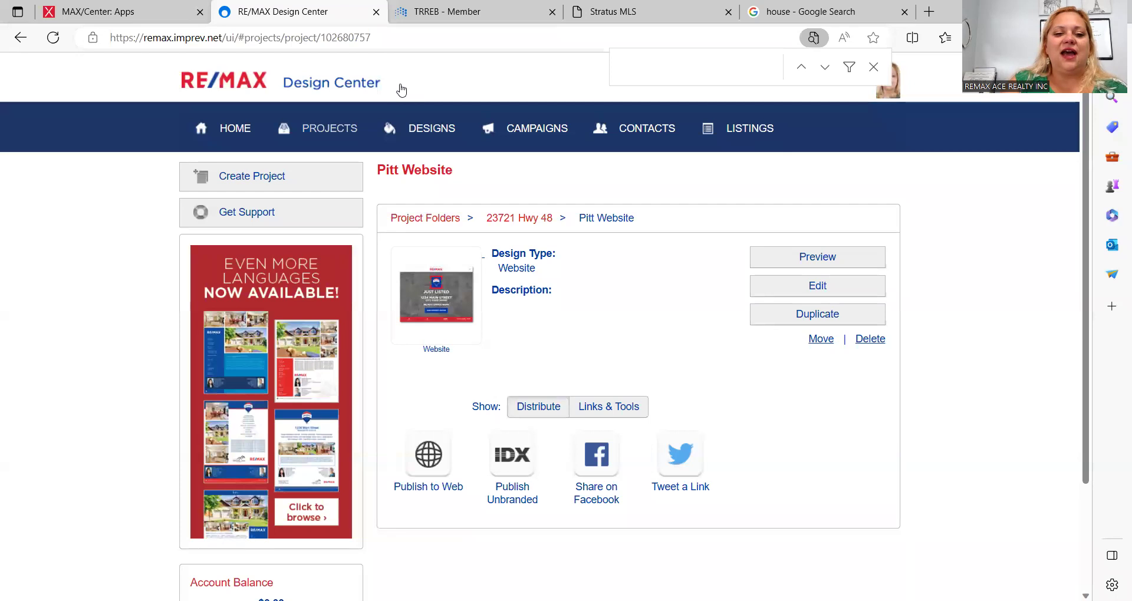
{"action": "left_click", "coordinate": [236, 130]}
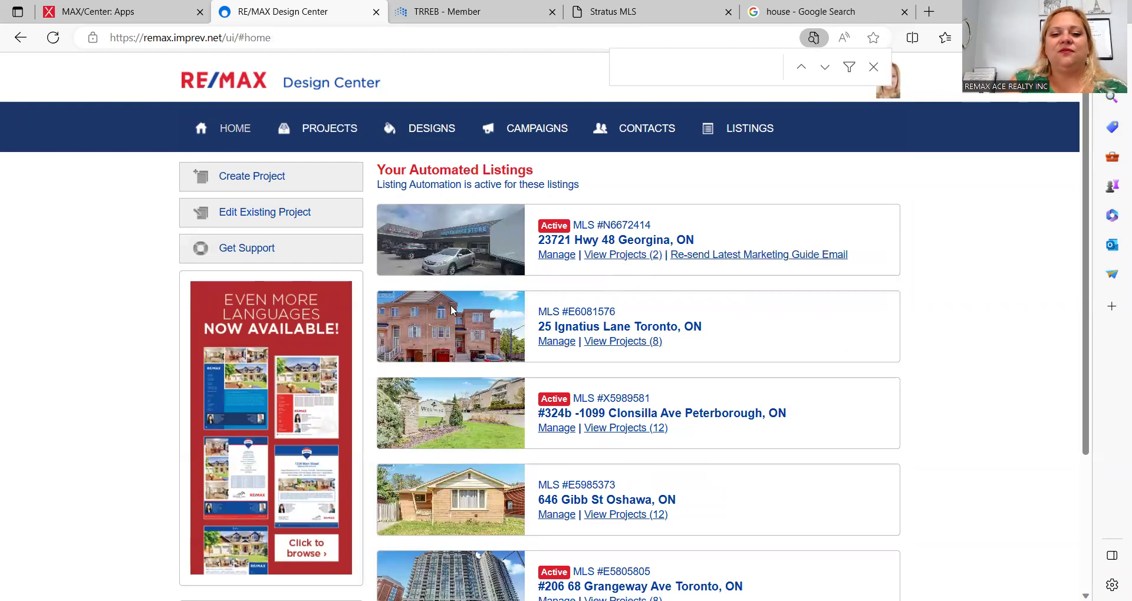
{"action": "left_click", "coordinate": [418, 131]}
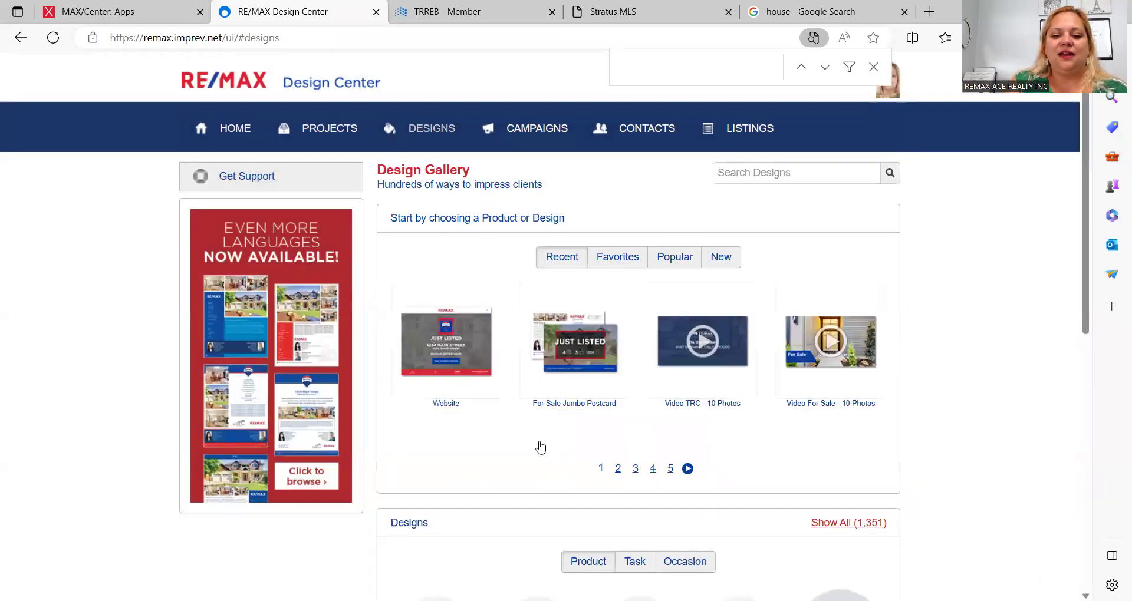
{"action": "scroll", "coordinate": [539, 446], "scroll_direction": "down", "scroll_amount": 1}
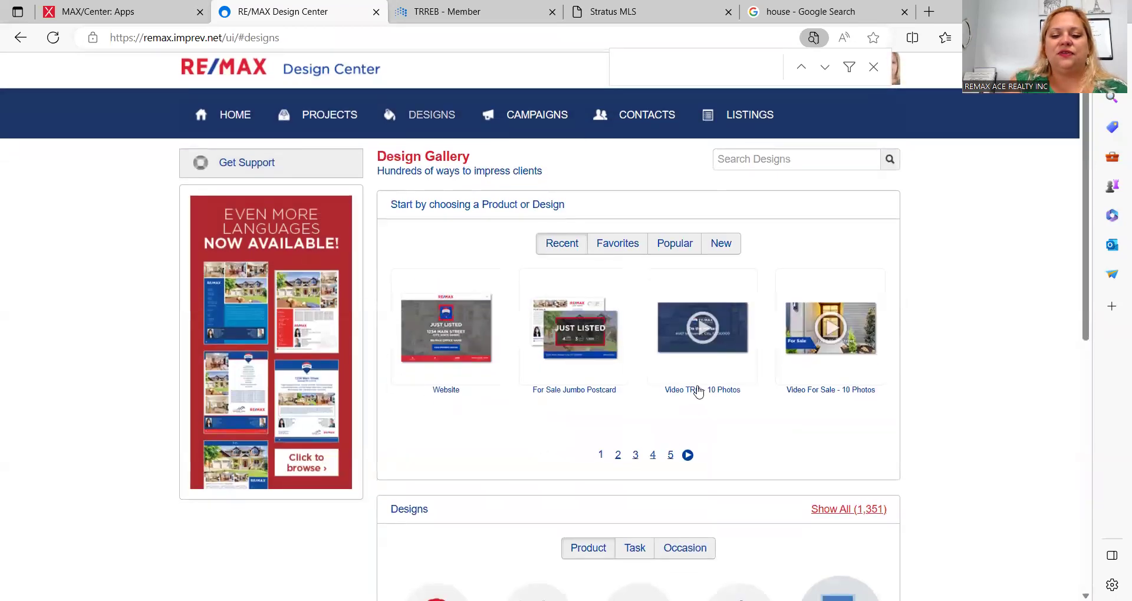
Step: Start a new project from the Video TRC - 10 Photos design, then switch to the house image results
{"action": "left_click", "coordinate": [696, 335]}
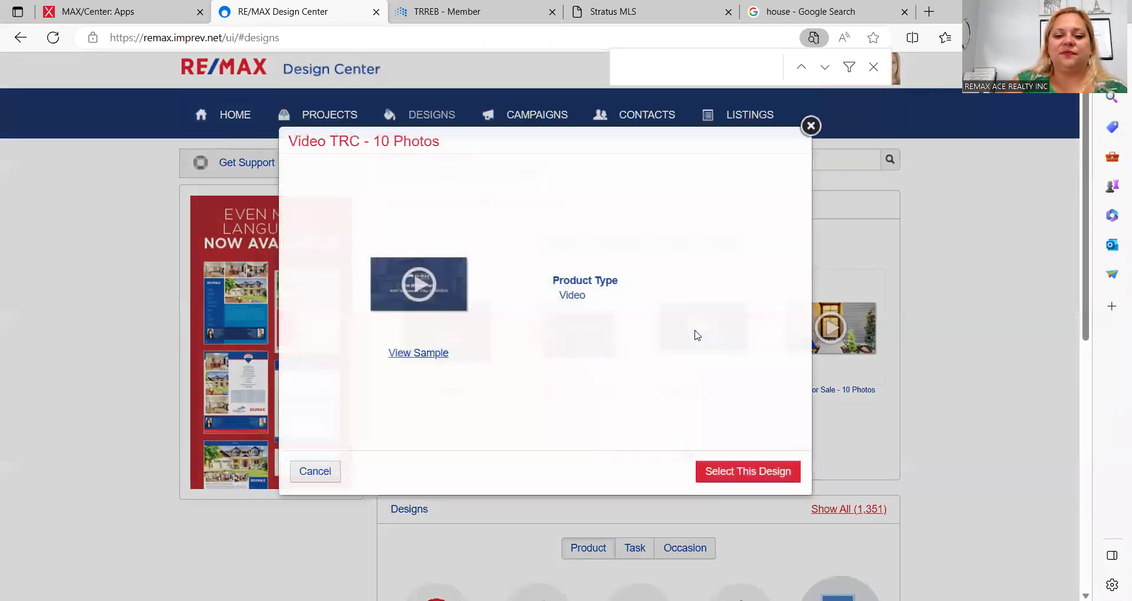
{"action": "left_click", "coordinate": [764, 472]}
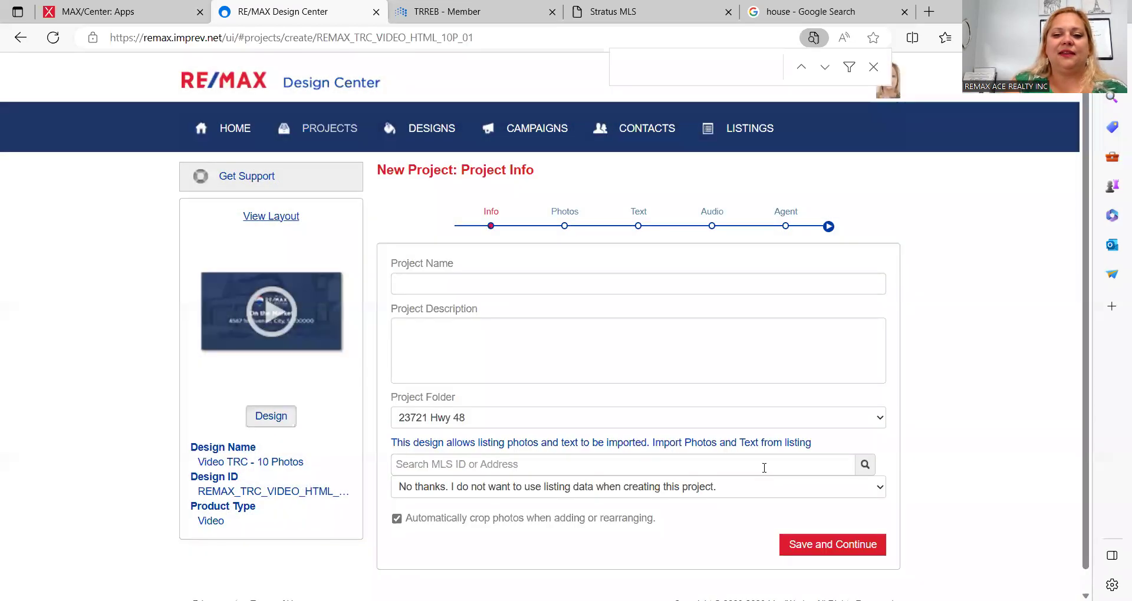
{"action": "left_click", "coordinate": [837, 8]}
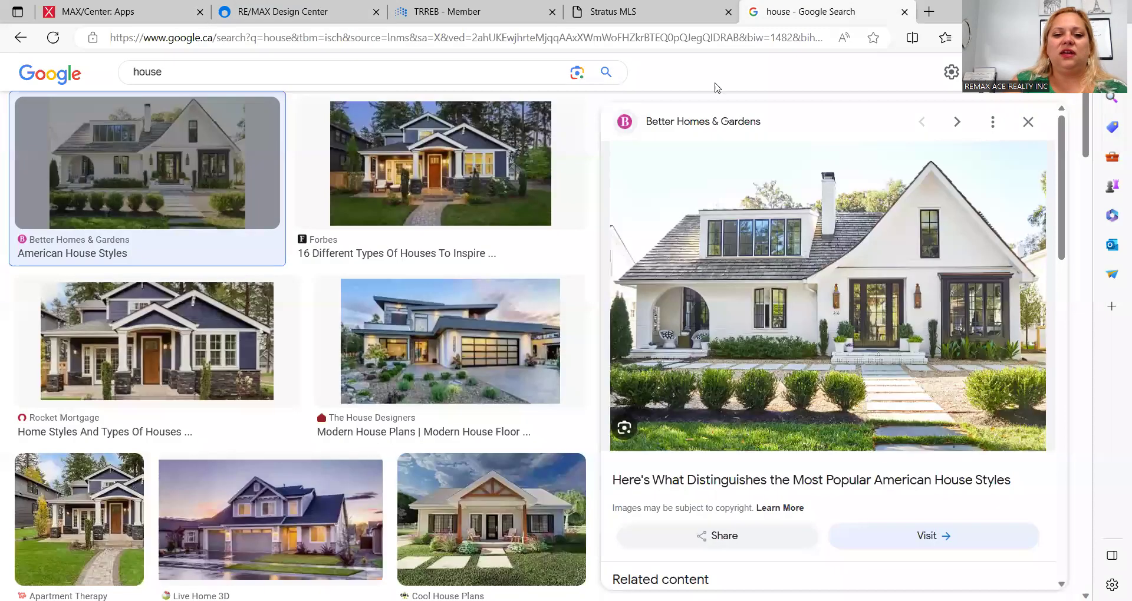
Step: Save five Google house photos to the Desktop as download through download (4).jpg
{"action": "right_click", "coordinate": [417, 176]}
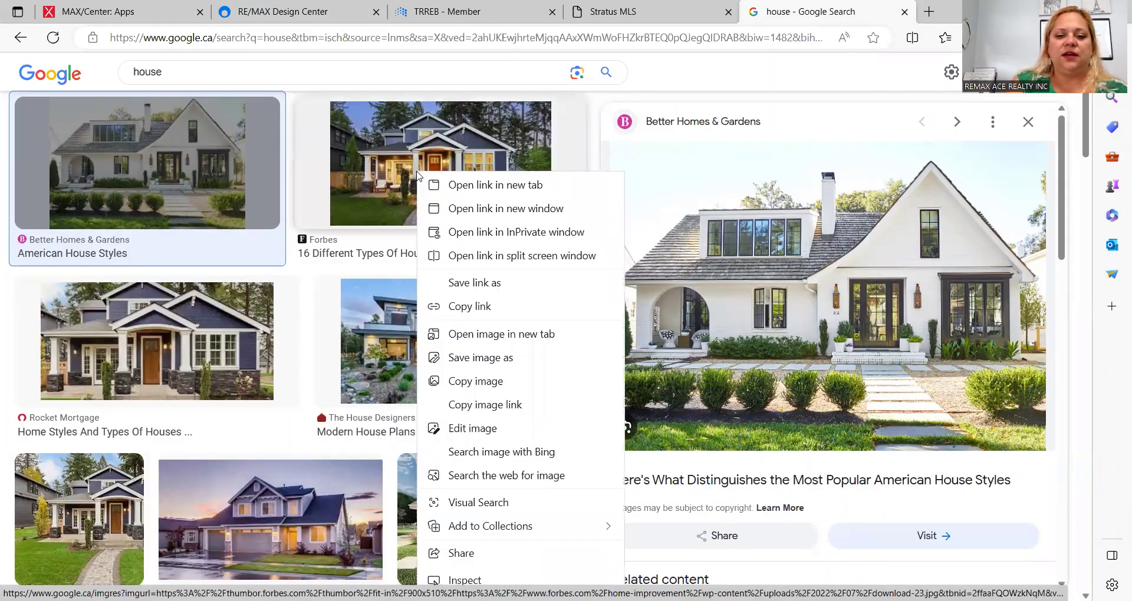
{"action": "left_click", "coordinate": [475, 361]}
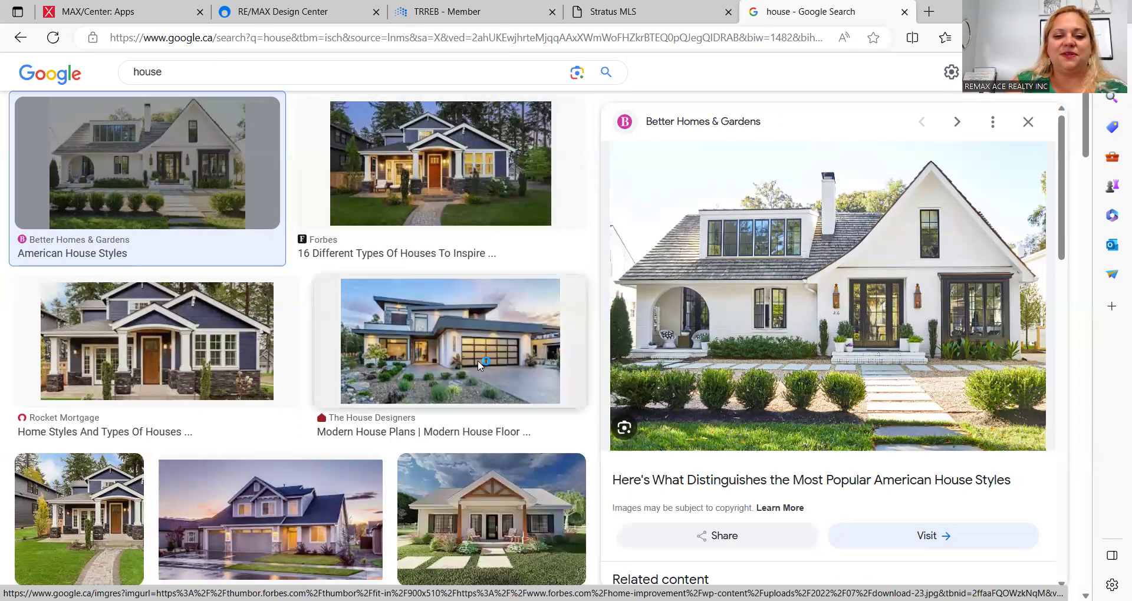
{"action": "left_click", "coordinate": [440, 330]}
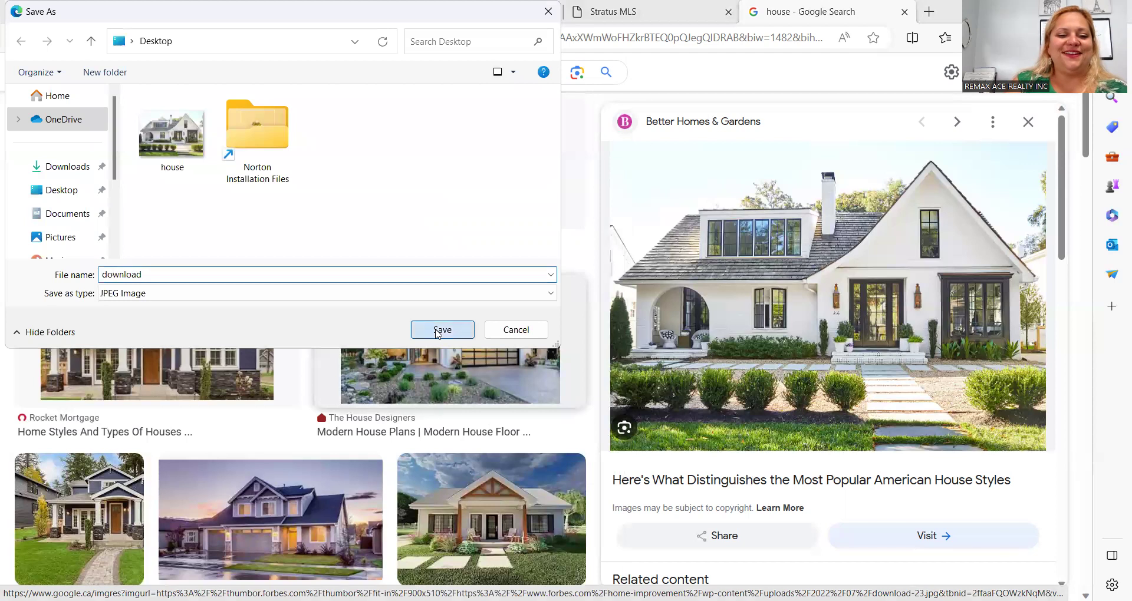
{"action": "right_click", "coordinate": [221, 342]}
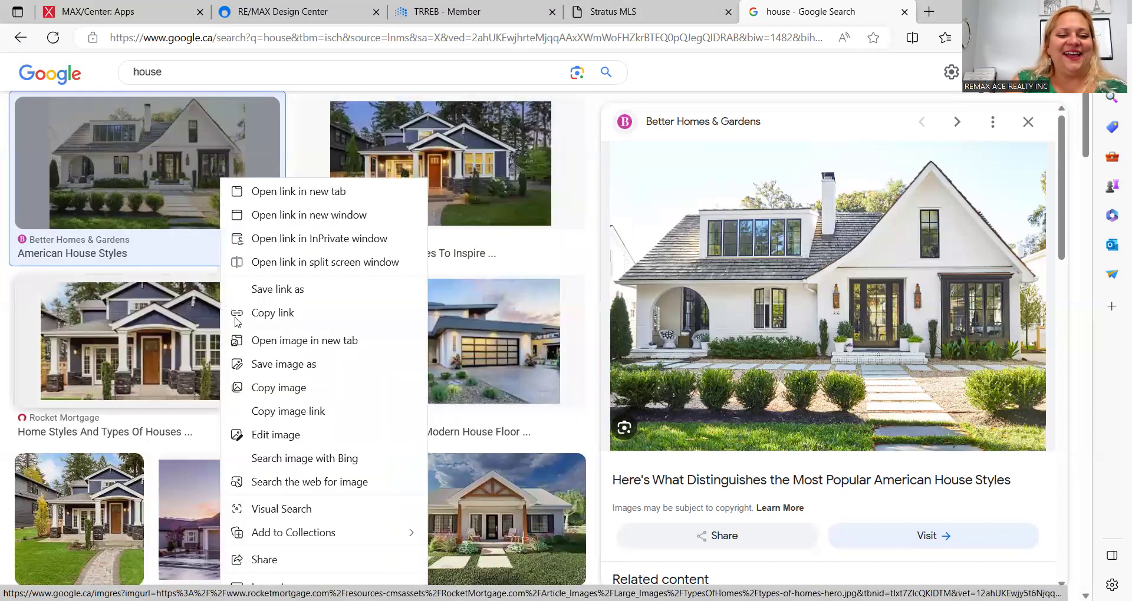
{"action": "left_click", "coordinate": [256, 365]}
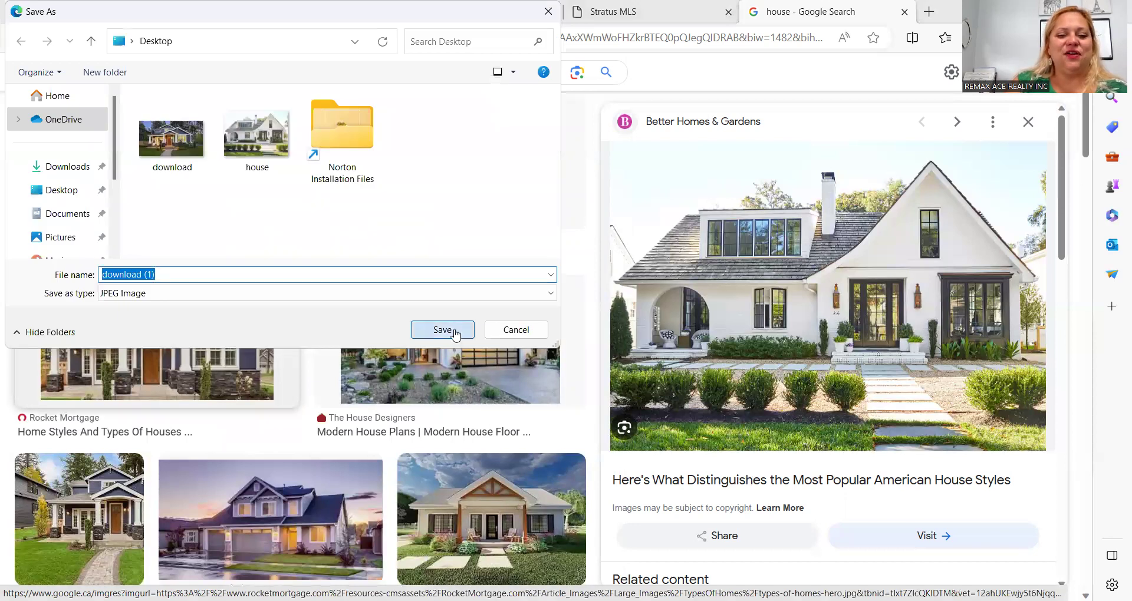
{"action": "left_click", "coordinate": [455, 333]}
{"action": "right_click", "coordinate": [454, 177]}
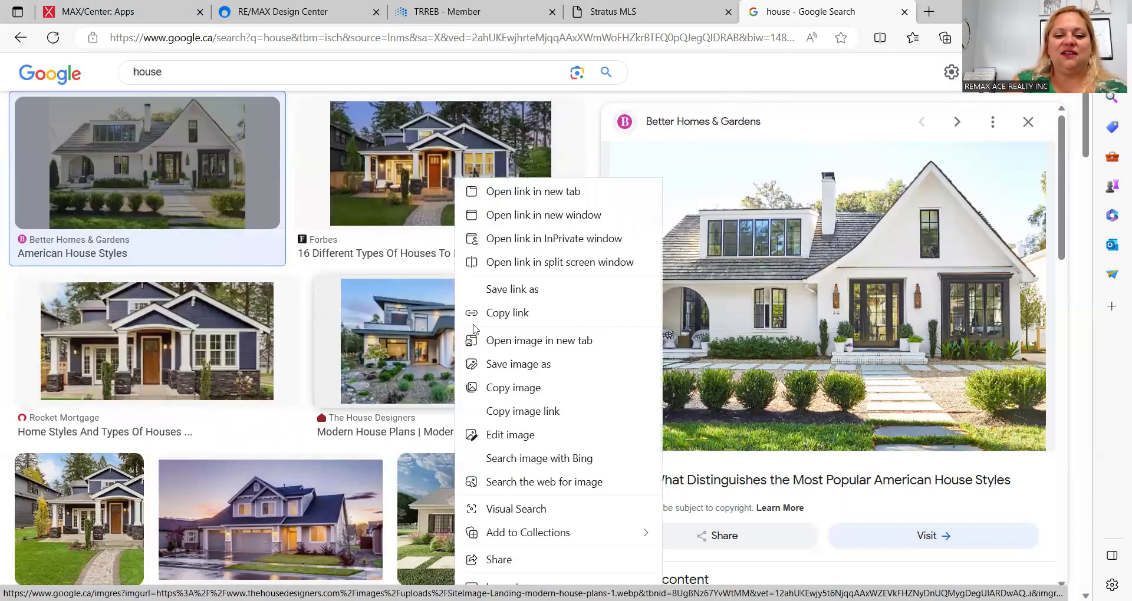
{"action": "left_click", "coordinate": [532, 369]}
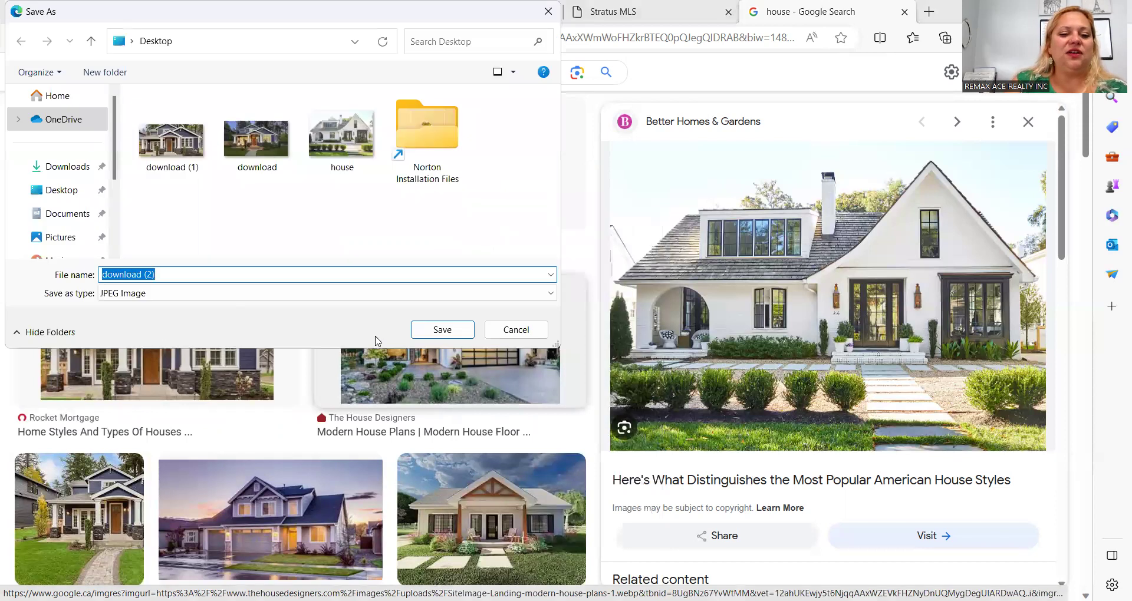
{"action": "left_click", "coordinate": [420, 334]}
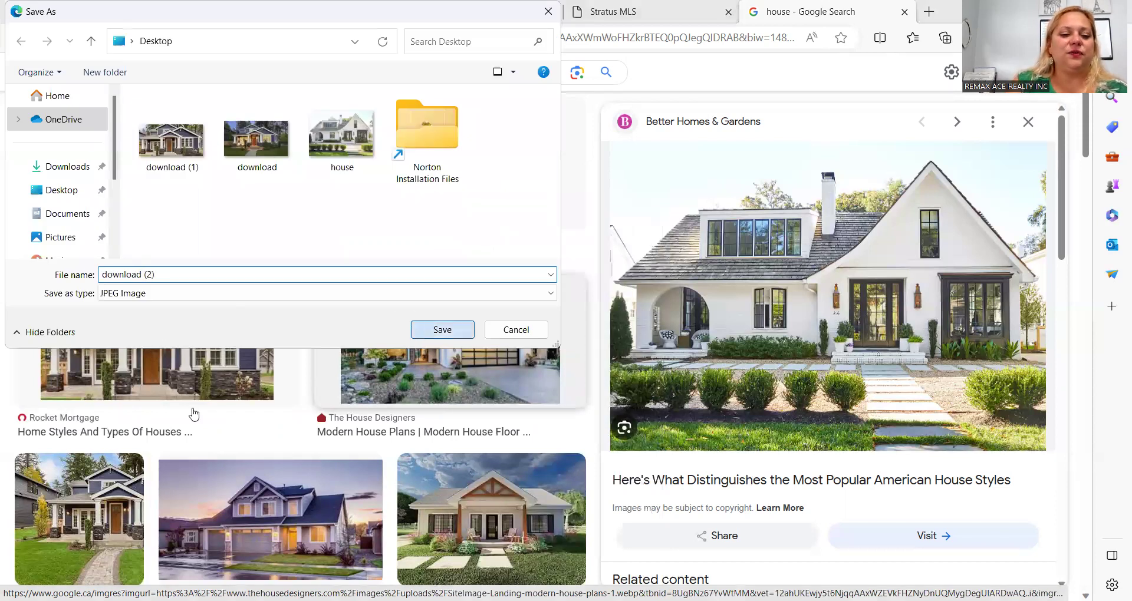
{"action": "right_click", "coordinate": [115, 508]}
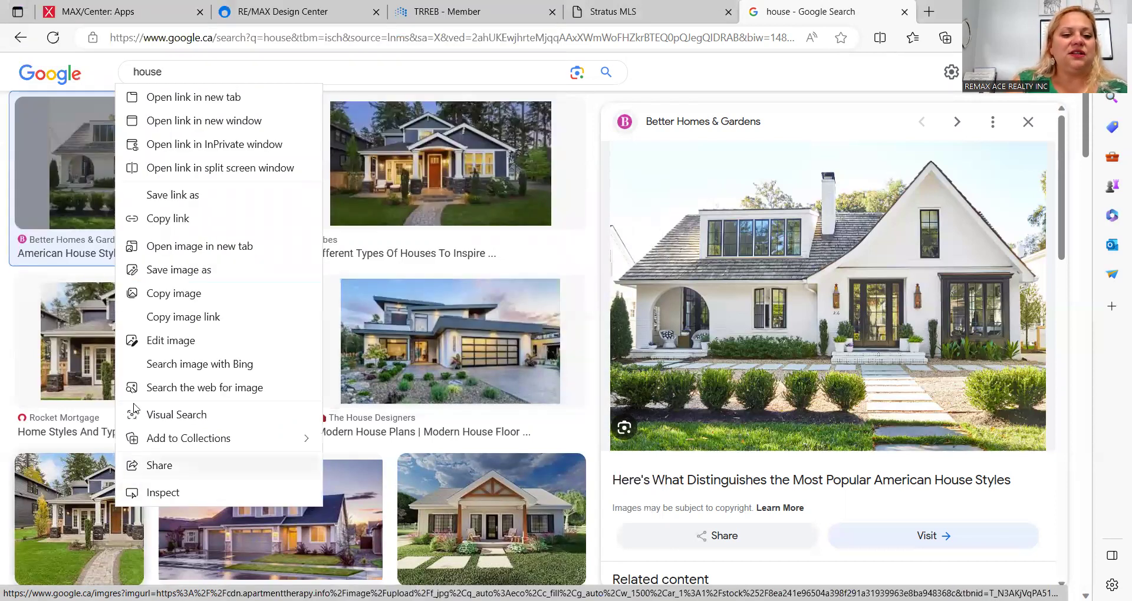
{"action": "left_click", "coordinate": [163, 271]}
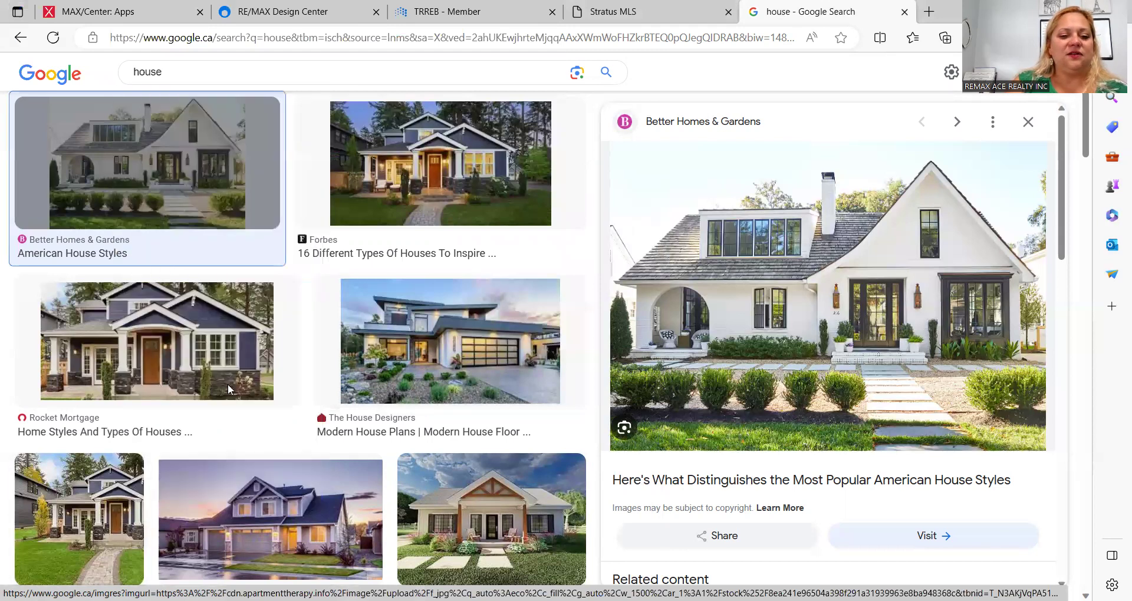
{"action": "left_click", "coordinate": [454, 339]}
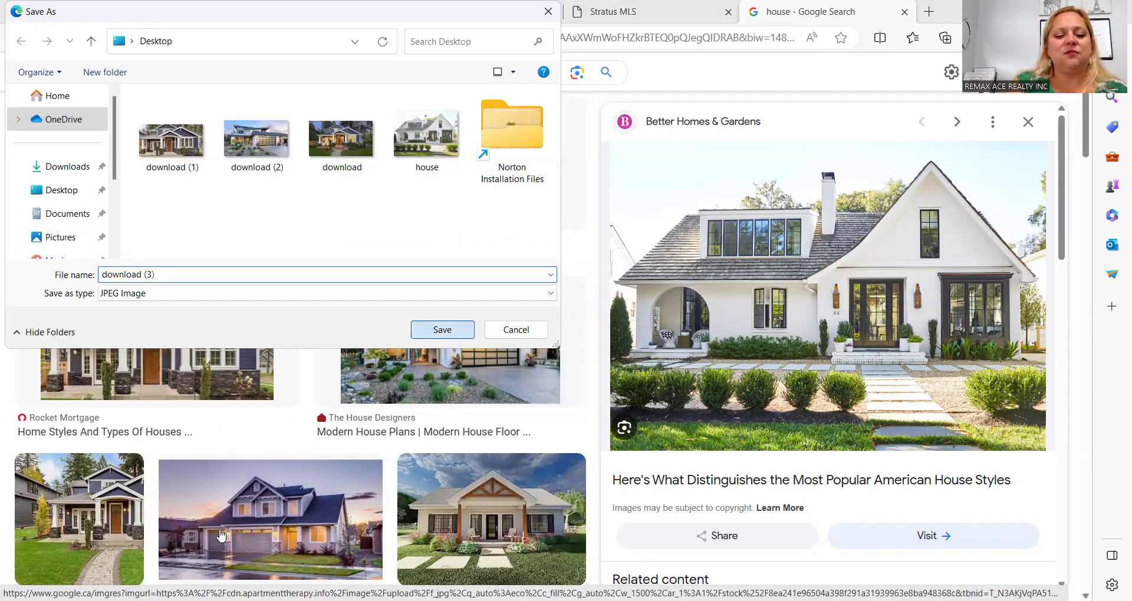
{"action": "right_click", "coordinate": [248, 522]}
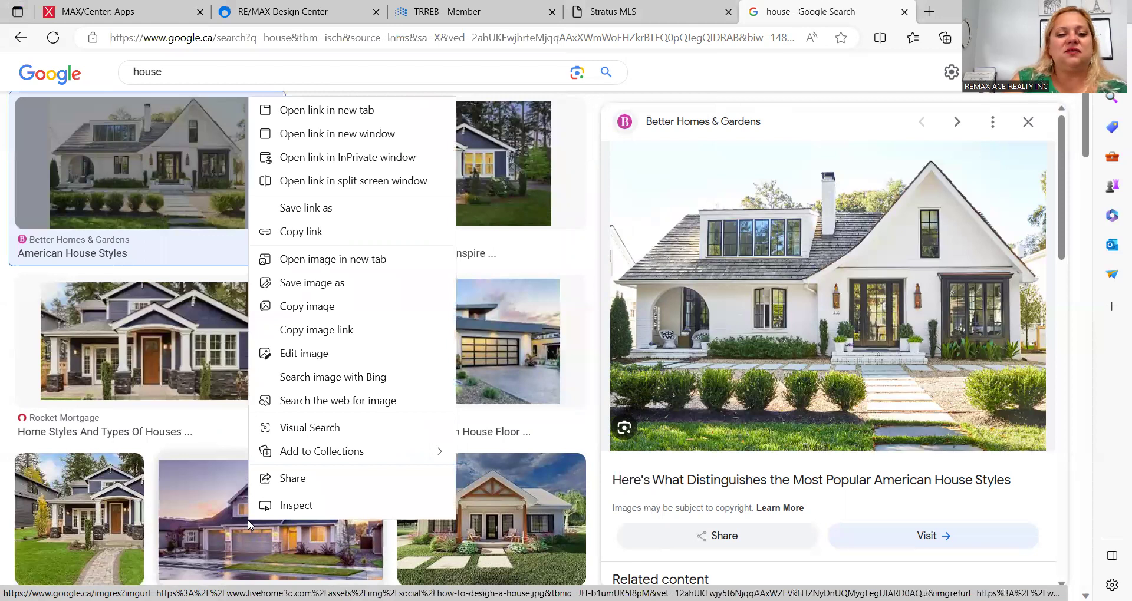
{"action": "left_click", "coordinate": [299, 285]}
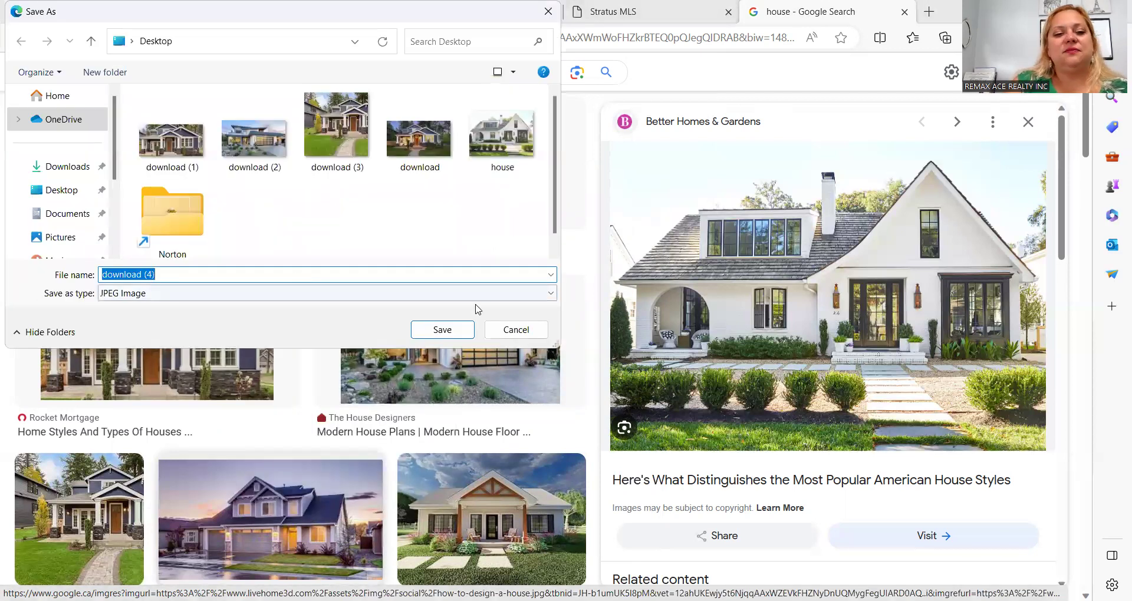
{"action": "left_click", "coordinate": [464, 332]}
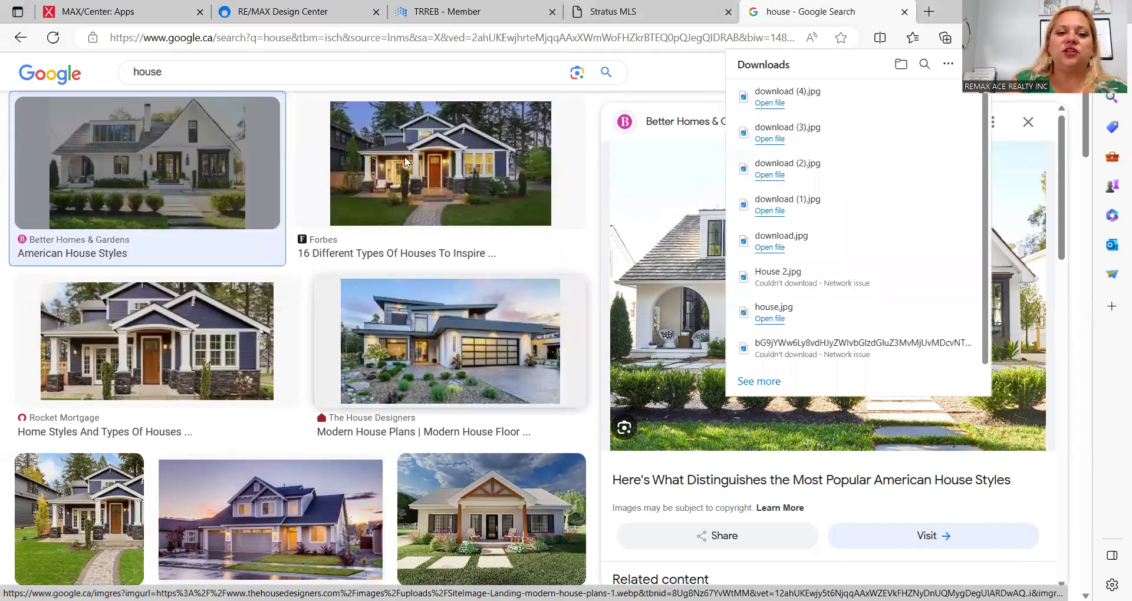
{"action": "left_click", "coordinate": [317, 12]}
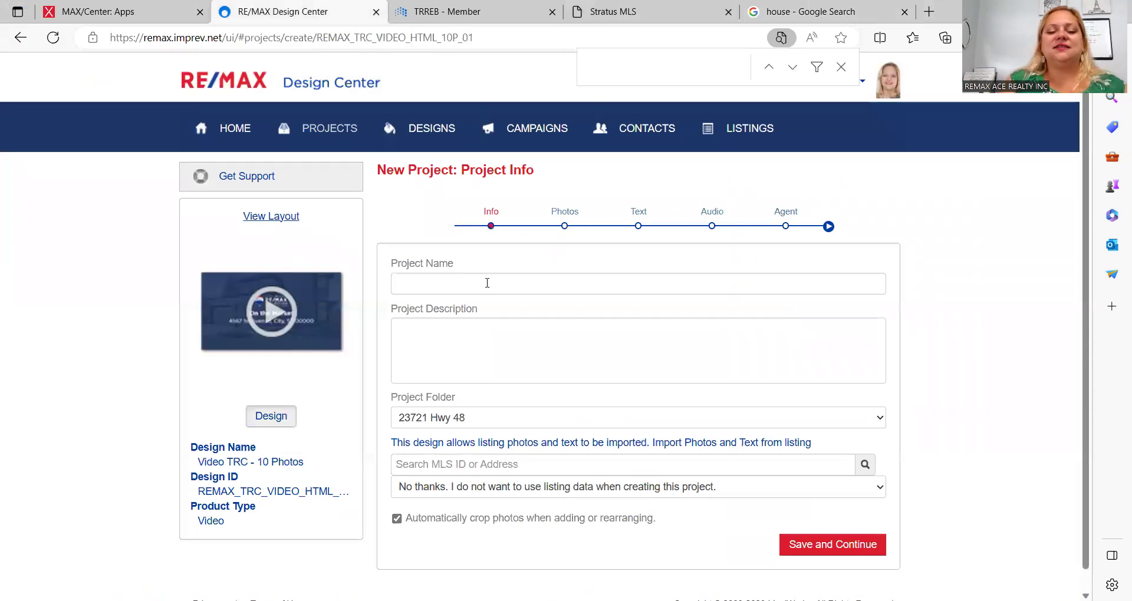
Step: Enter project name 'Woburn' and description 'Just Listed', then save the project info
{"action": "left_click", "coordinate": [524, 280]}
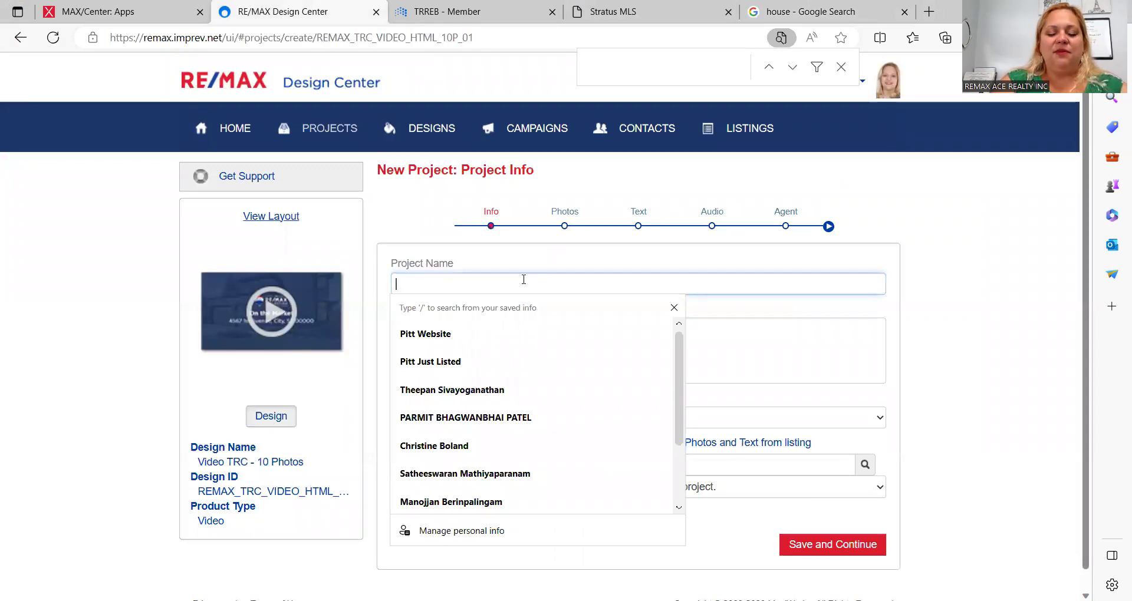
{"action": "type", "text": "Woburn"}
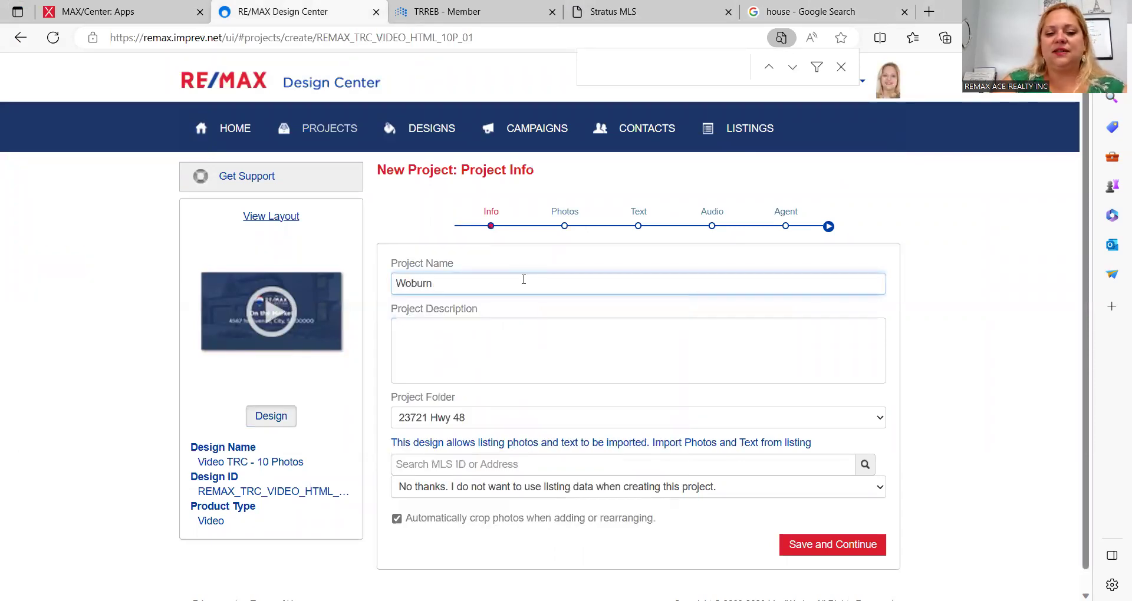
{"action": "key", "text": "Tab"}
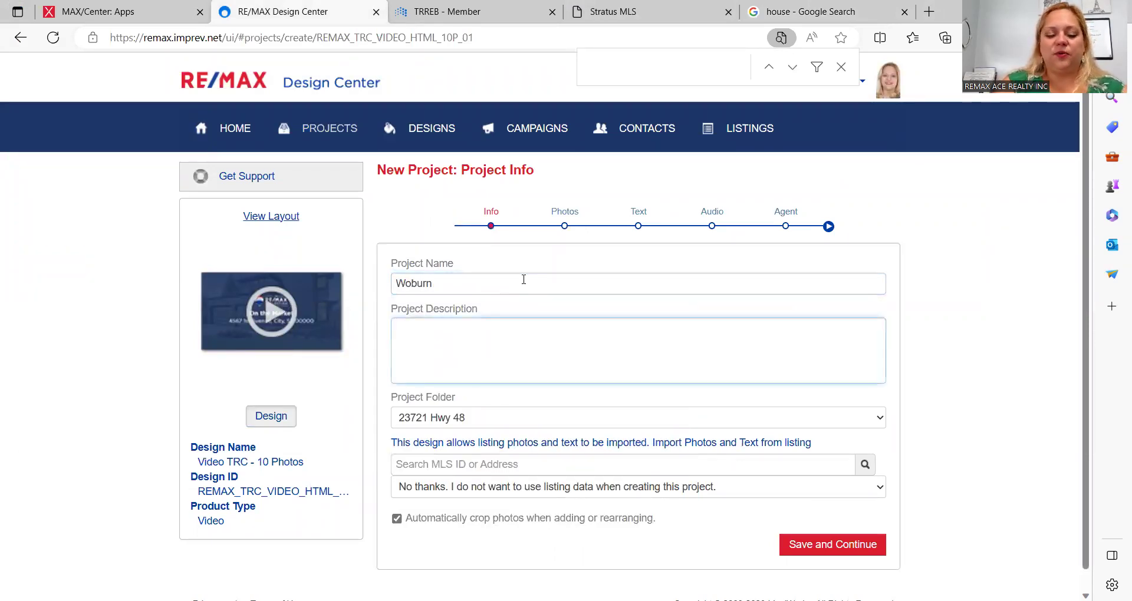
{"action": "type", "text": "Just Listed"}
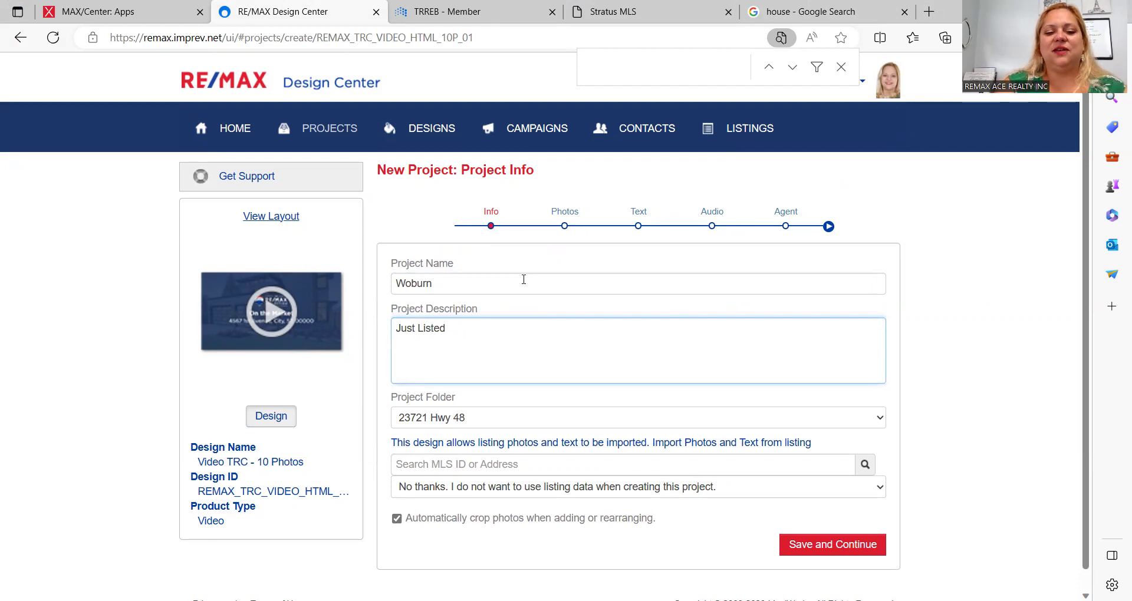
{"action": "left_click", "coordinate": [820, 543]}
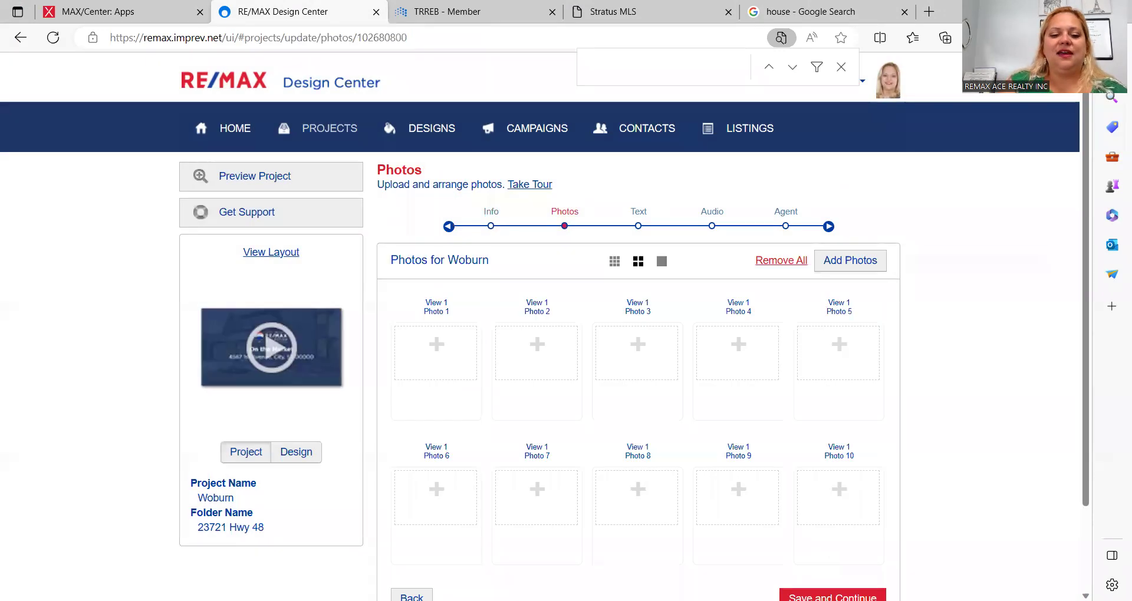
Step: Upload download (1) and download (2) from the computer into Photo slots 1 and 2
{"action": "left_click", "coordinate": [438, 350]}
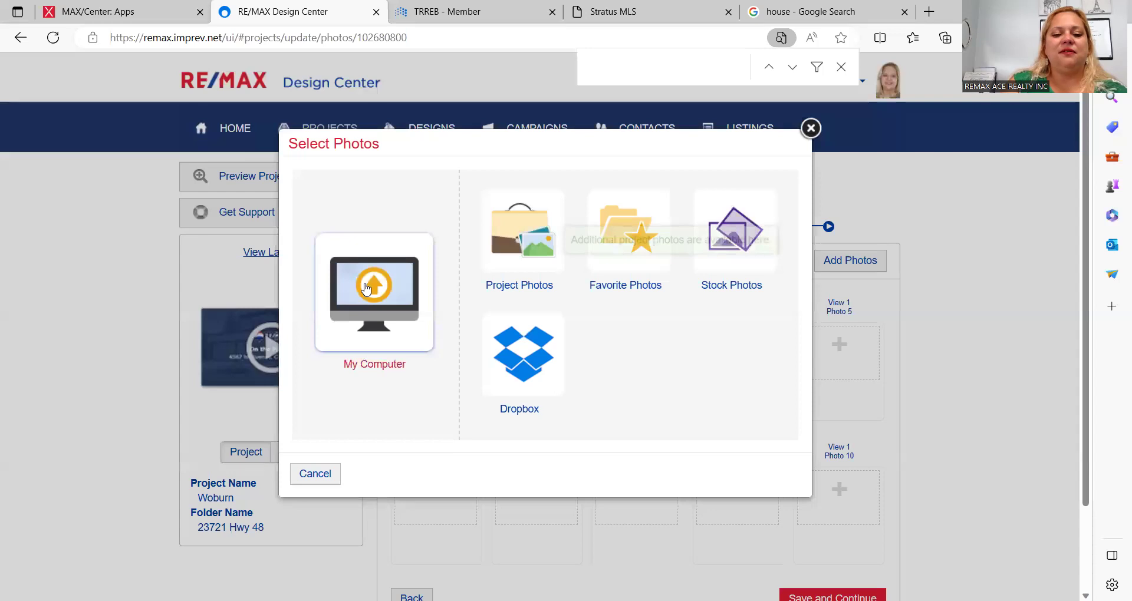
{"action": "left_click", "coordinate": [366, 288]}
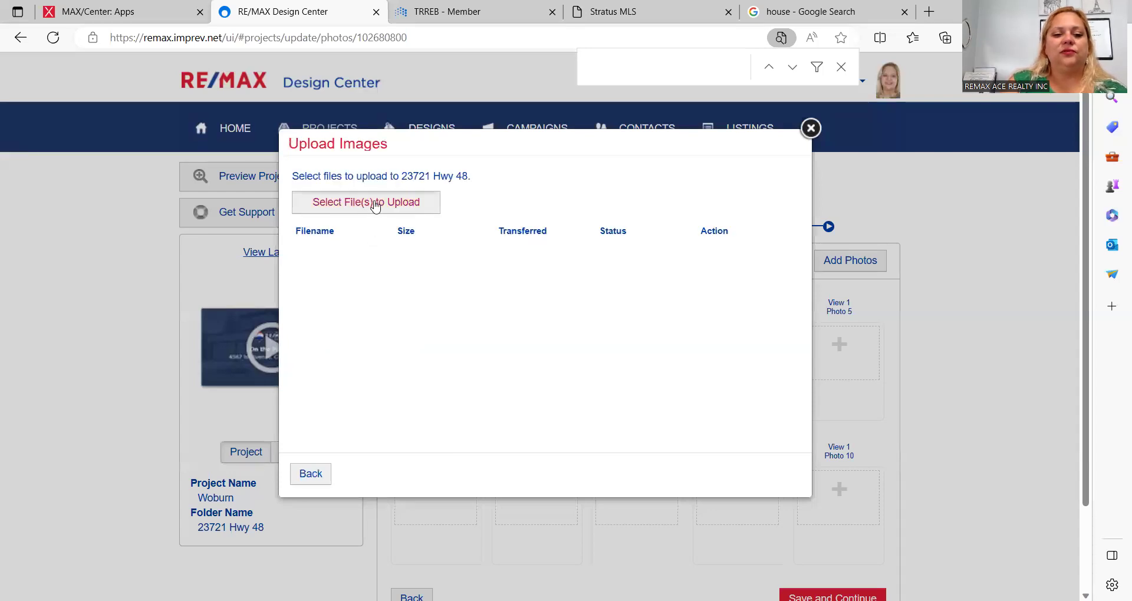
{"action": "left_click", "coordinate": [374, 203]}
{"action": "double_click", "coordinate": [253, 136]}
{"action": "scroll", "coordinate": [496, 293], "scroll_direction": "down", "scroll_amount": 1}
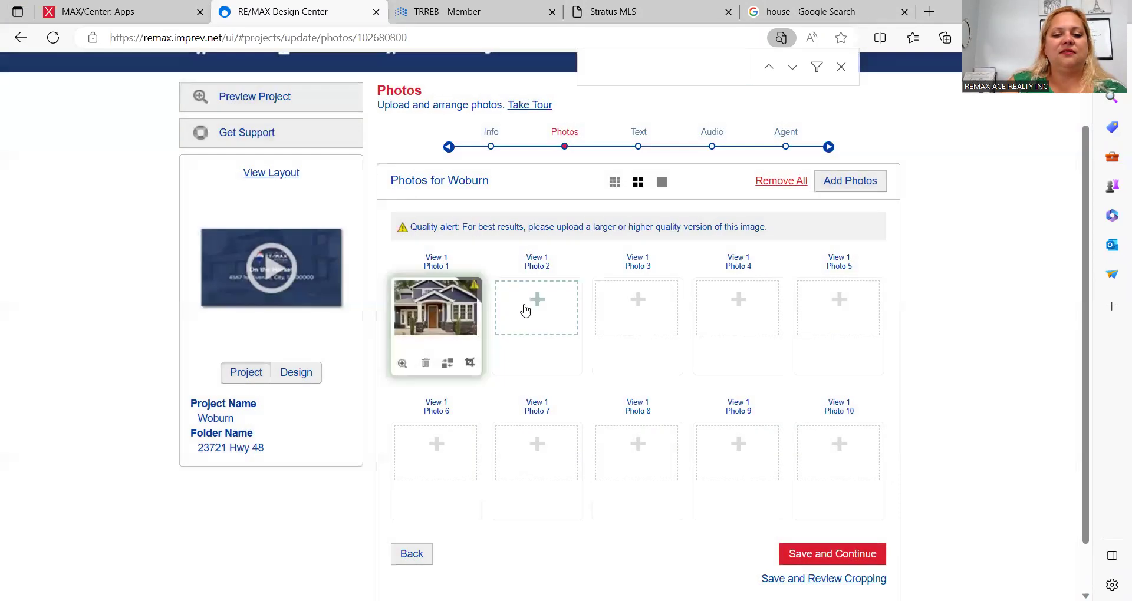
{"action": "left_click", "coordinate": [527, 311]}
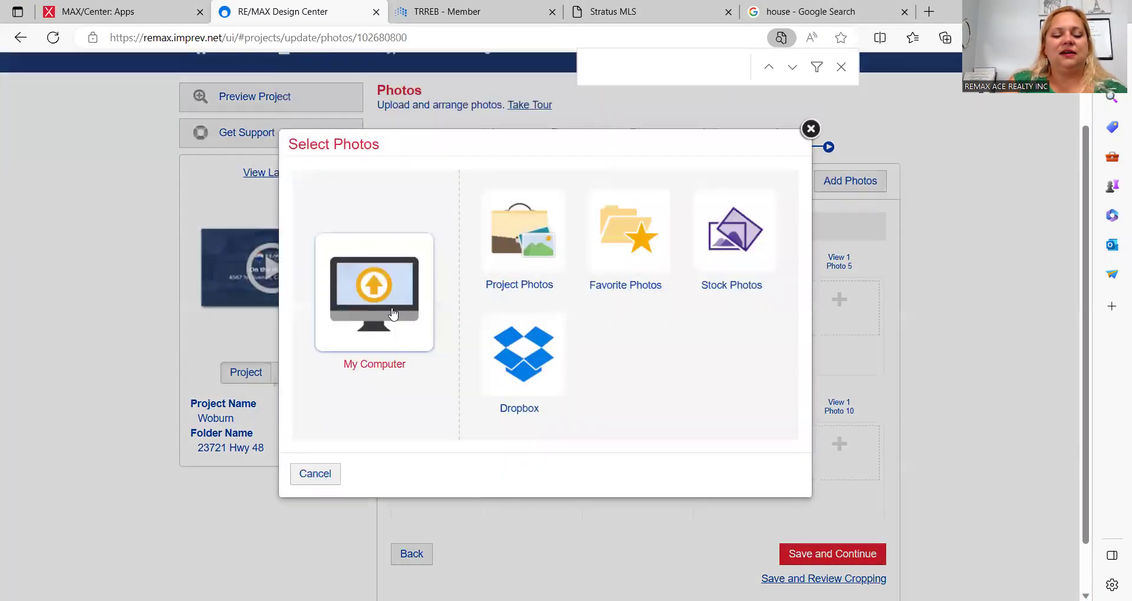
{"action": "left_click", "coordinate": [384, 318]}
{"action": "left_click", "coordinate": [388, 204]}
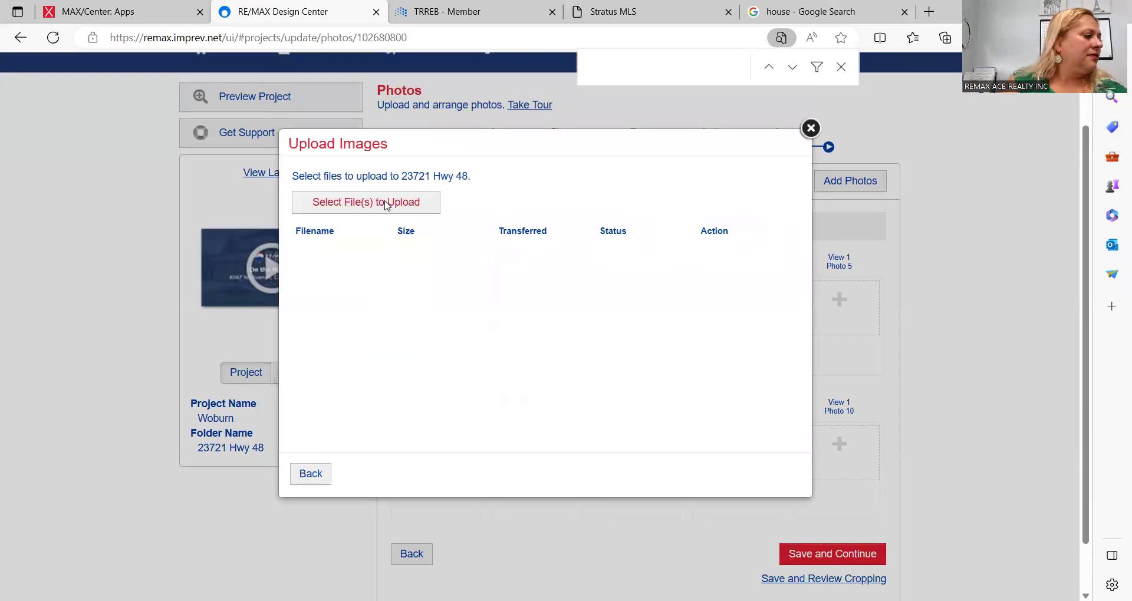
{"action": "double_click", "coordinate": [356, 159]}
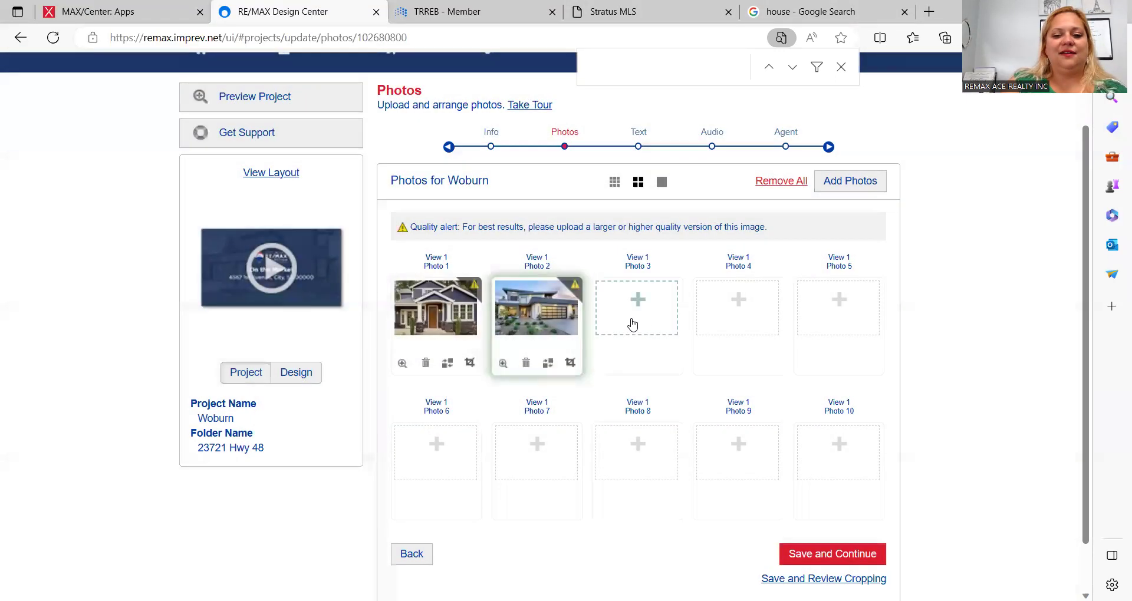
Step: Fill Photo slots 3 and 4 with the download (3) and download (4) images
{"action": "left_click", "coordinate": [639, 318]}
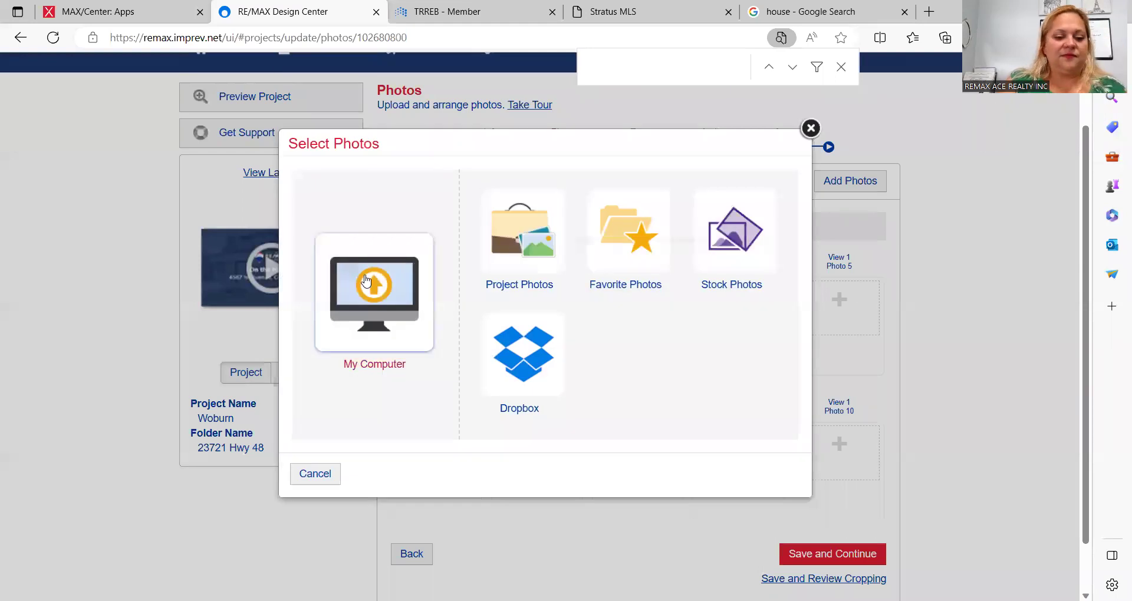
{"action": "left_click", "coordinate": [382, 283]}
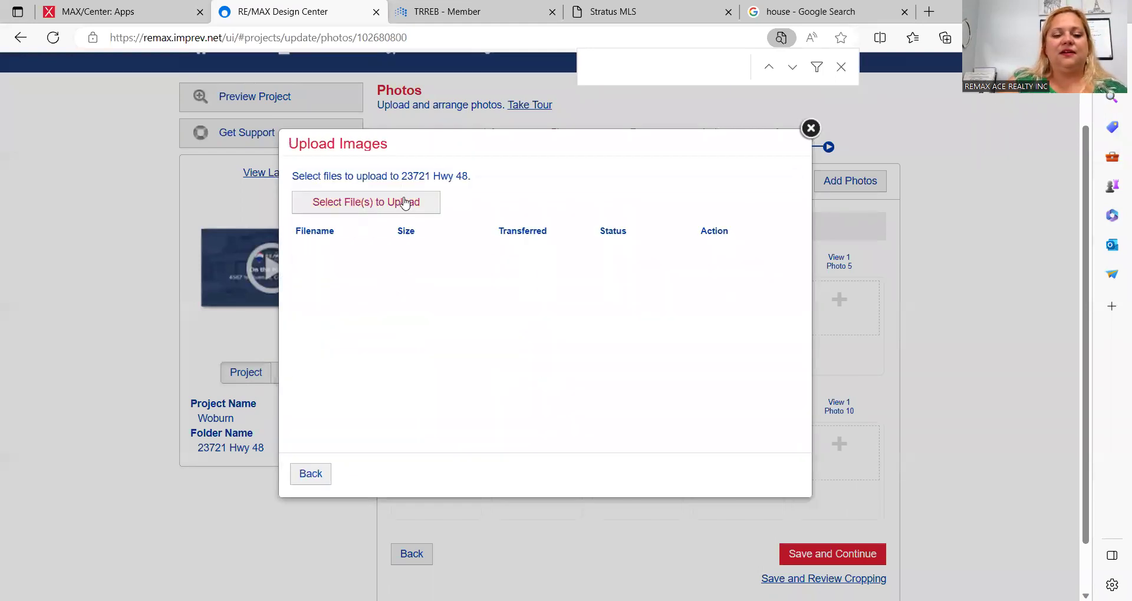
{"action": "left_click", "coordinate": [406, 204]}
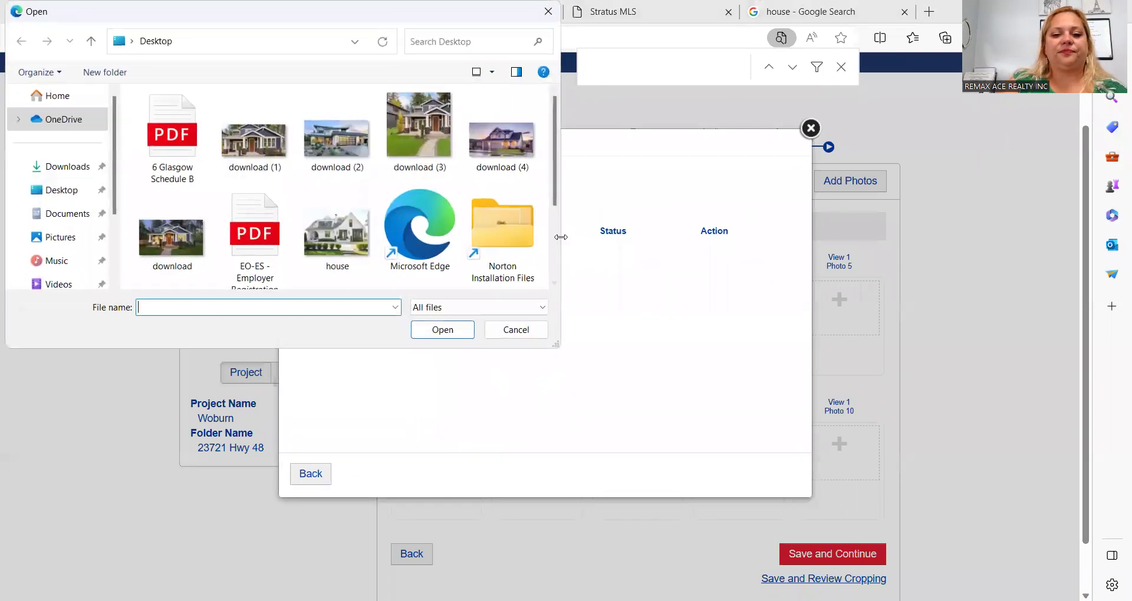
{"action": "left_click", "coordinate": [417, 130]}
{"action": "double_click", "coordinate": [416, 125]}
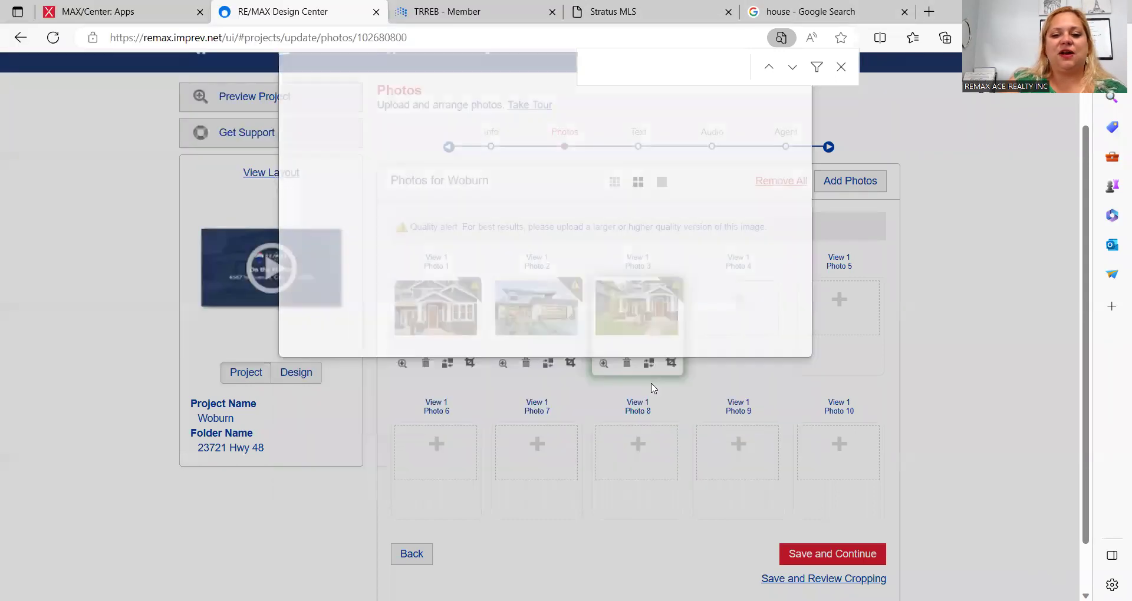
{"action": "left_click", "coordinate": [739, 302]}
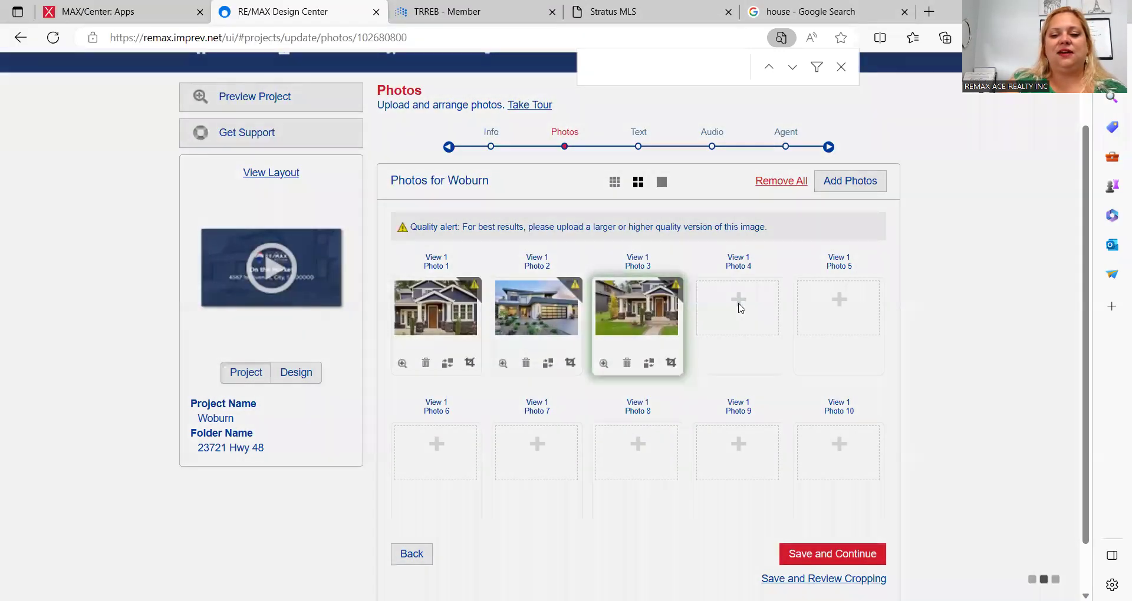
{"action": "left_click", "coordinate": [406, 305]}
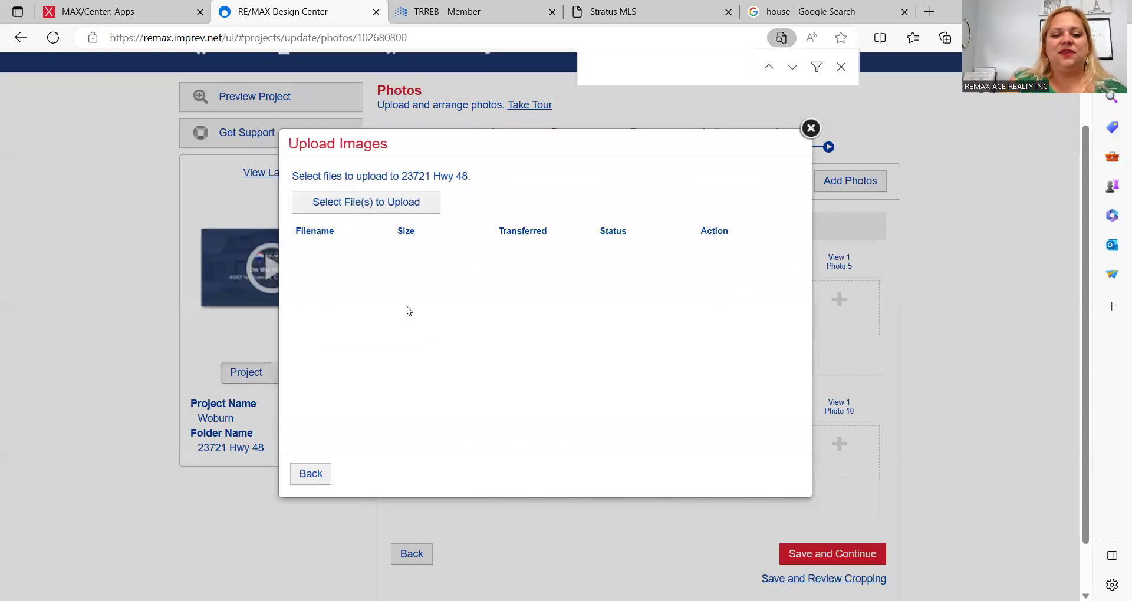
{"action": "left_click", "coordinate": [369, 209]}
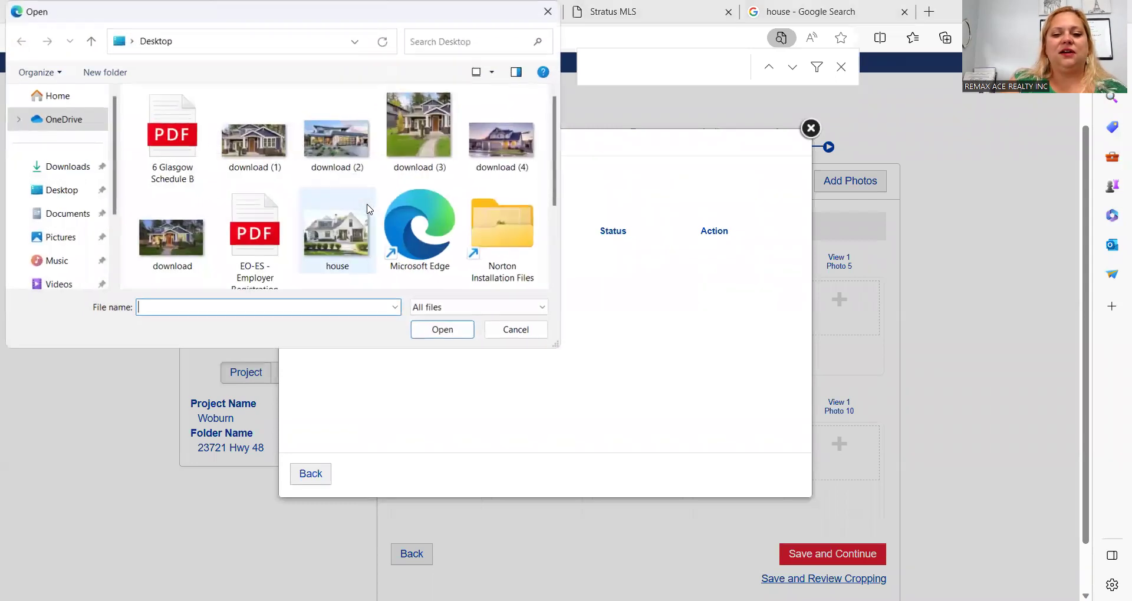
{"action": "left_click", "coordinate": [525, 148]}
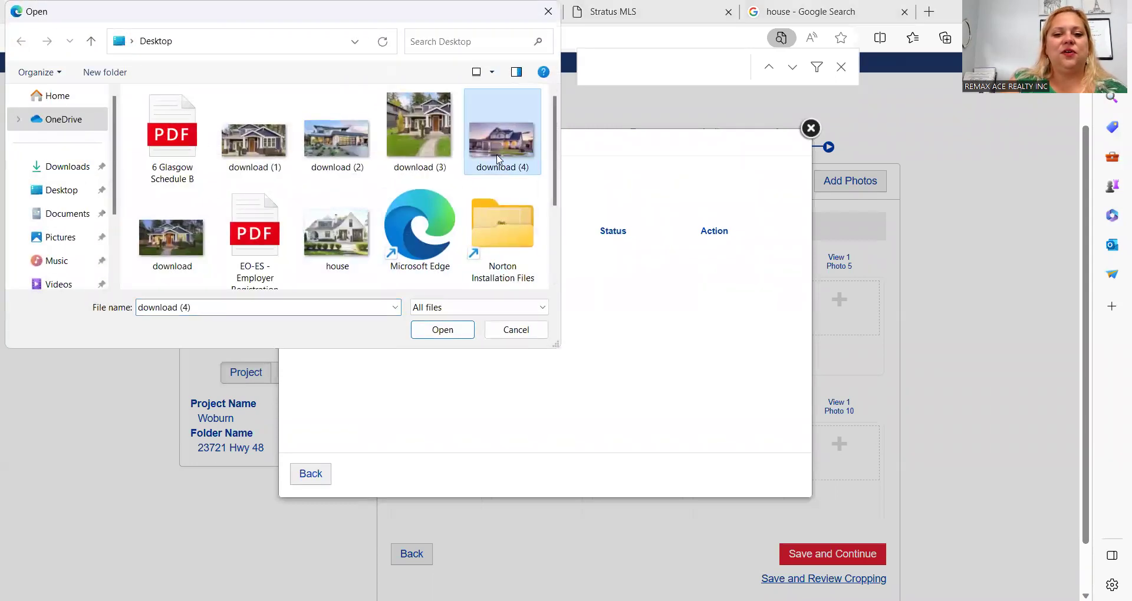
{"action": "double_click", "coordinate": [498, 157]}
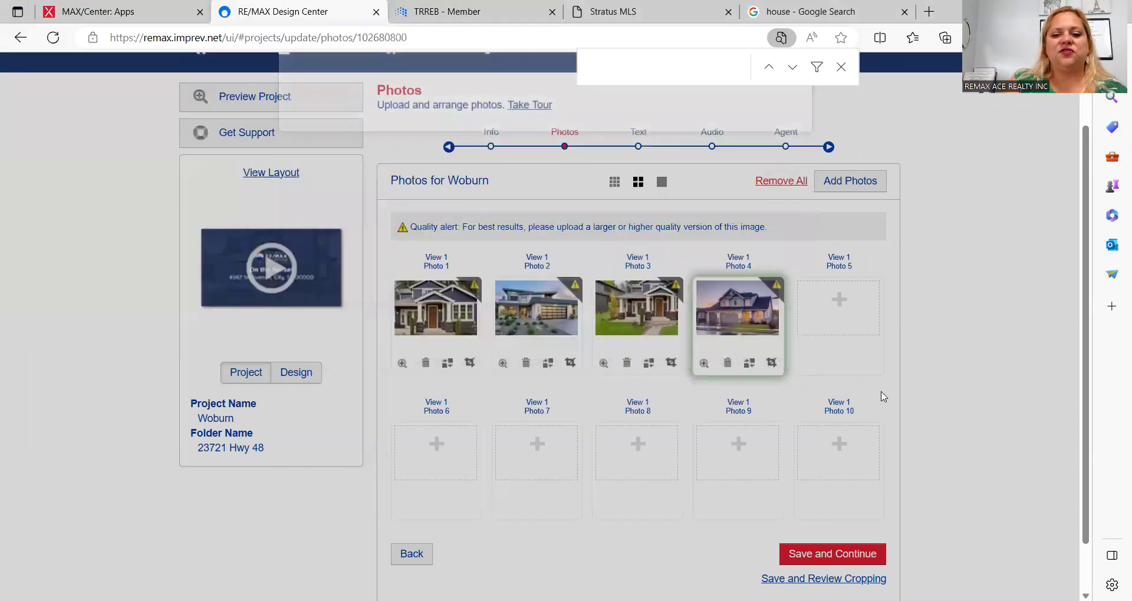
Step: Add the download and house images to Photo slots 5 and 6, then save and continue
{"action": "left_click", "coordinate": [838, 300]}
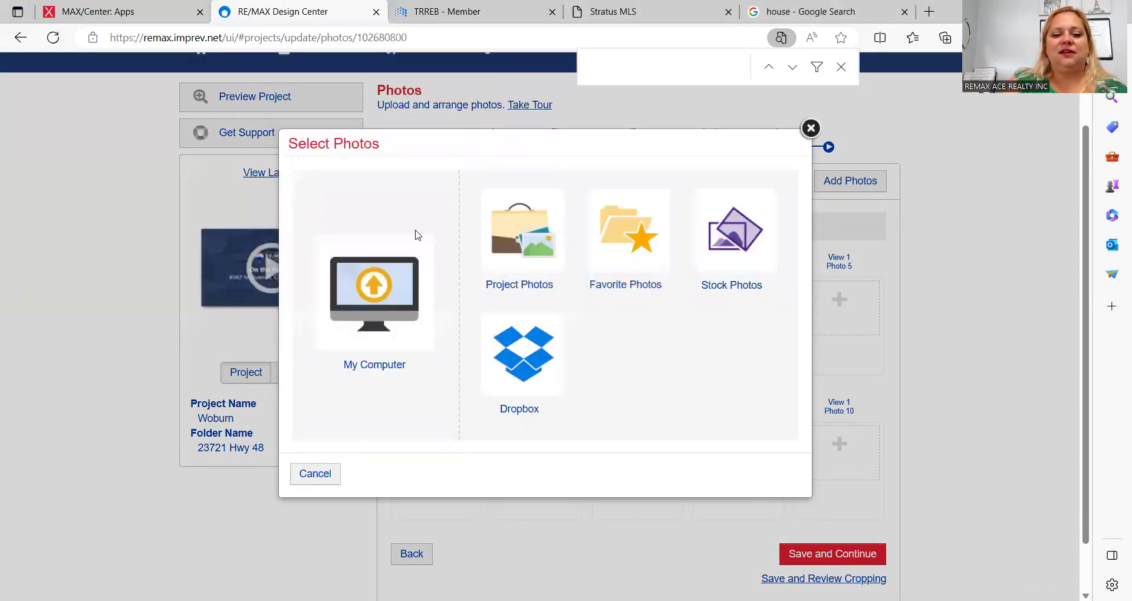
{"action": "left_click", "coordinate": [394, 306]}
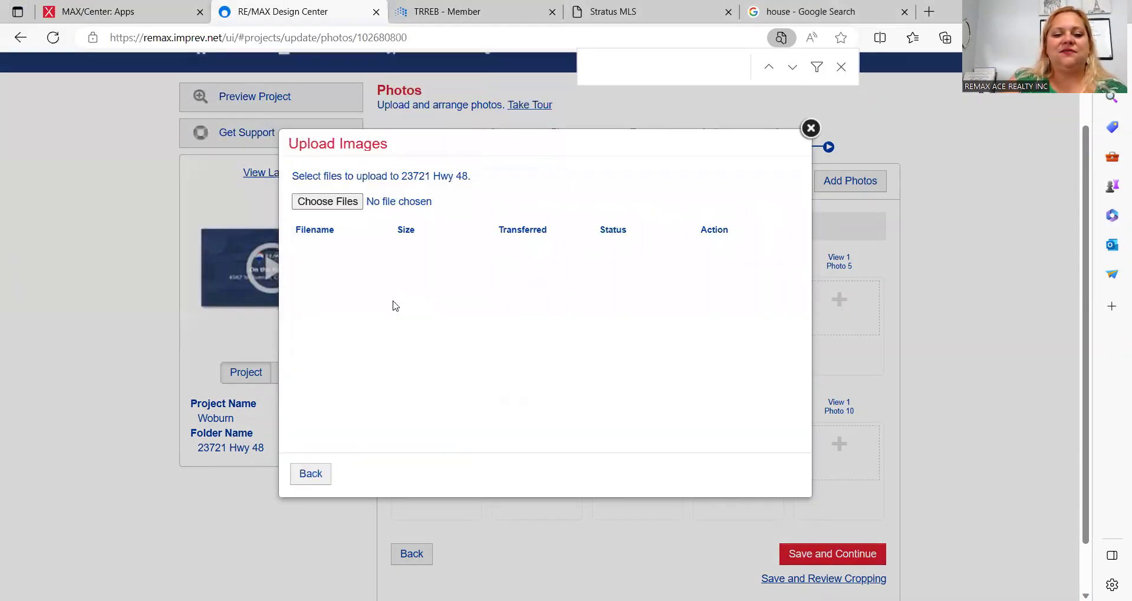
{"action": "left_click", "coordinate": [399, 206]}
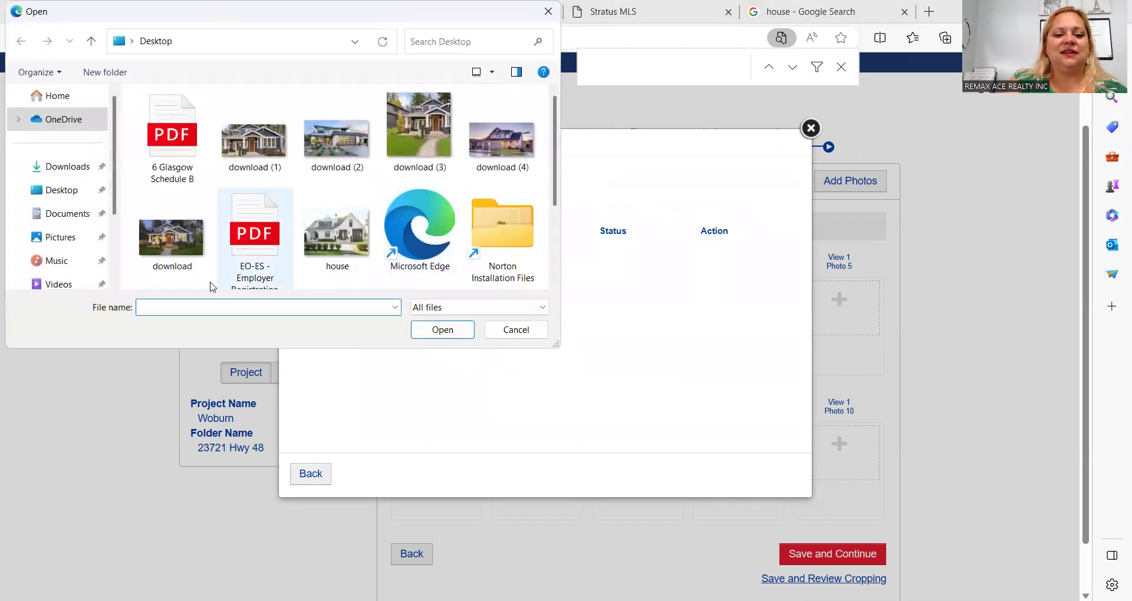
{"action": "left_click", "coordinate": [153, 243]}
{"action": "double_click", "coordinate": [153, 243]}
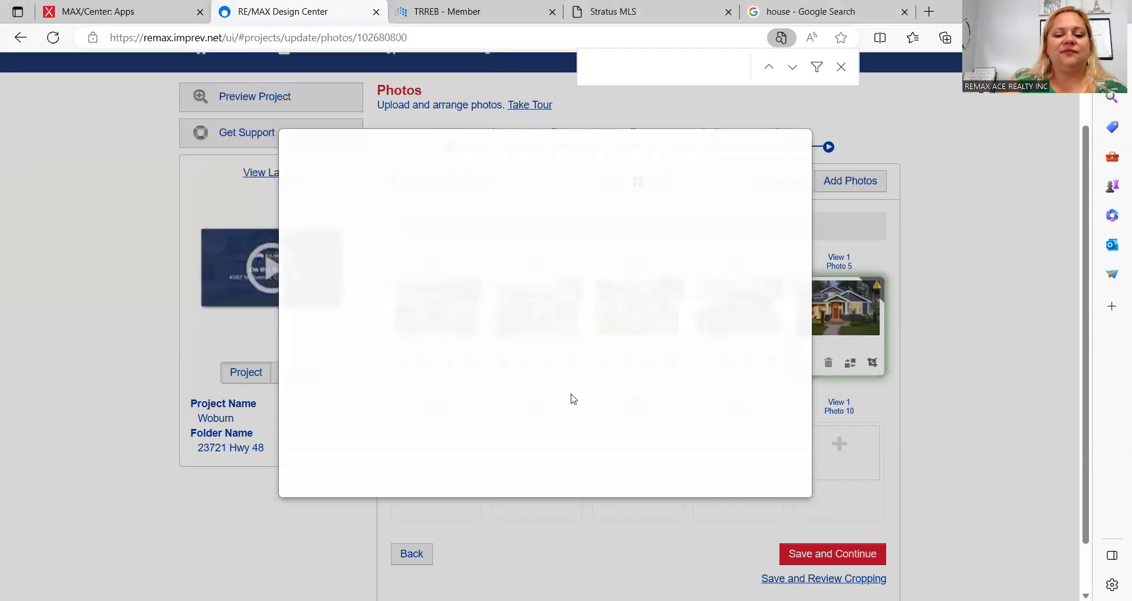
{"action": "left_click", "coordinate": [437, 445]}
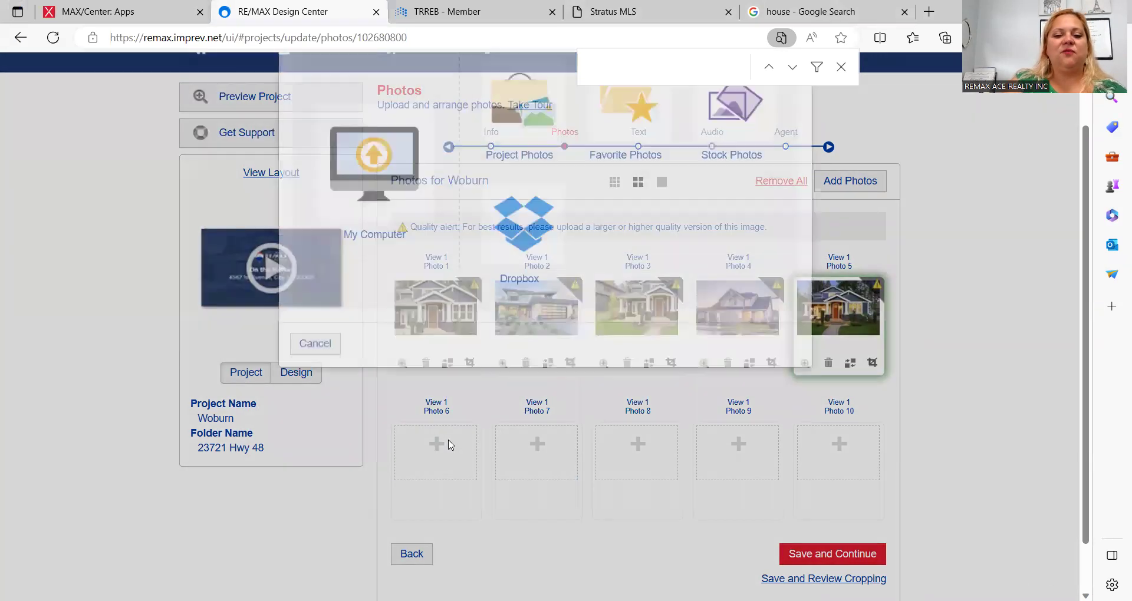
{"action": "left_click", "coordinate": [394, 300]}
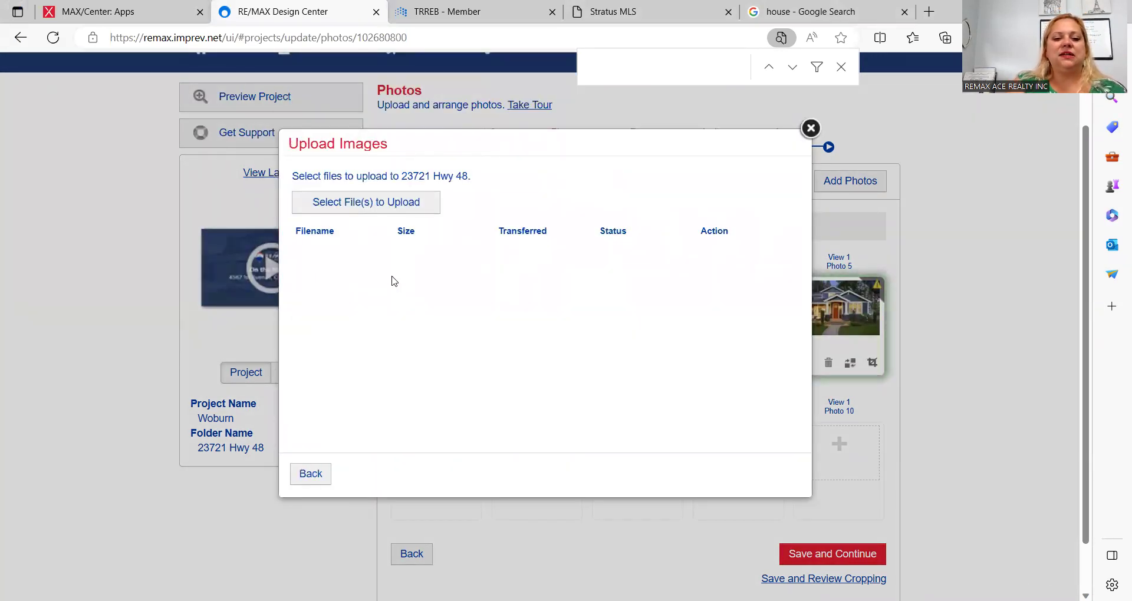
{"action": "left_click", "coordinate": [388, 201]}
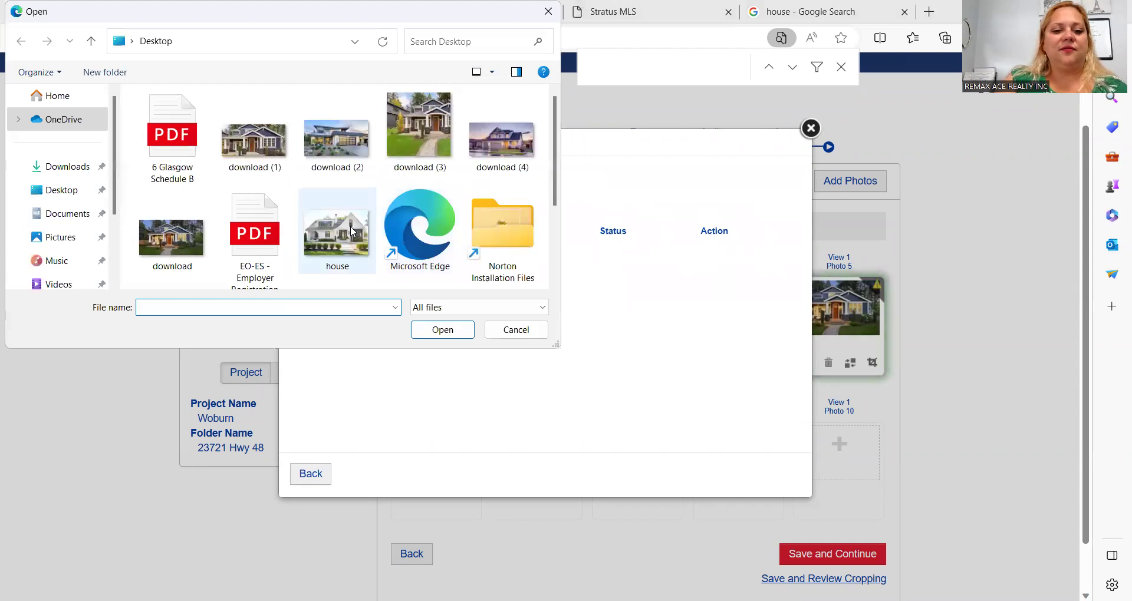
{"action": "left_click", "coordinate": [323, 255]}
{"action": "double_click", "coordinate": [323, 254]}
{"action": "scroll", "coordinate": [539, 361], "scroll_direction": "down", "scroll_amount": 1}
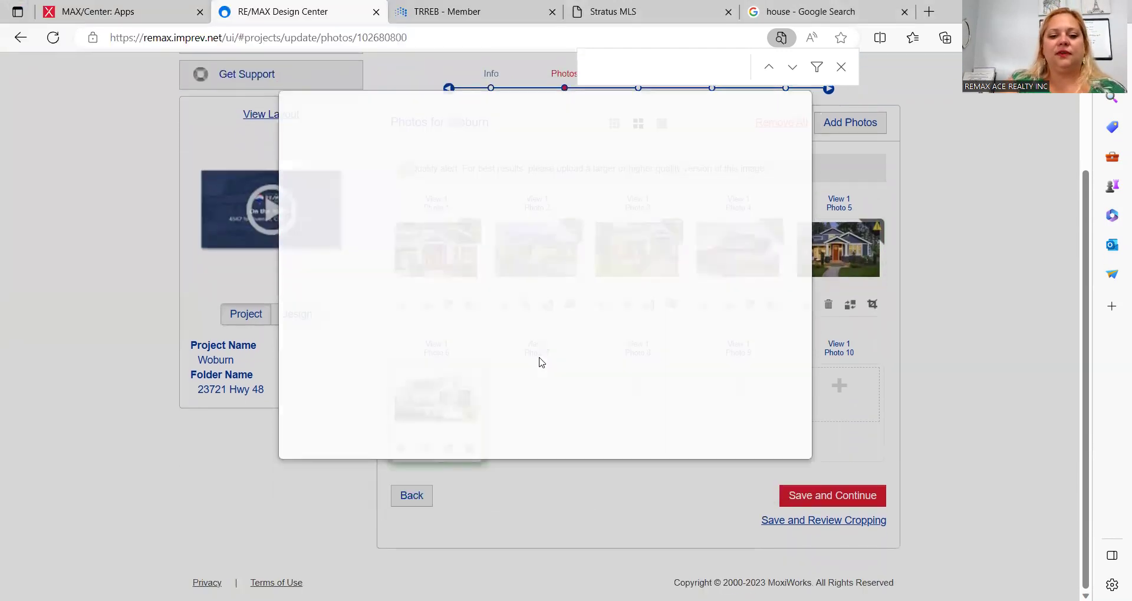
{"action": "left_click", "coordinate": [812, 496]}
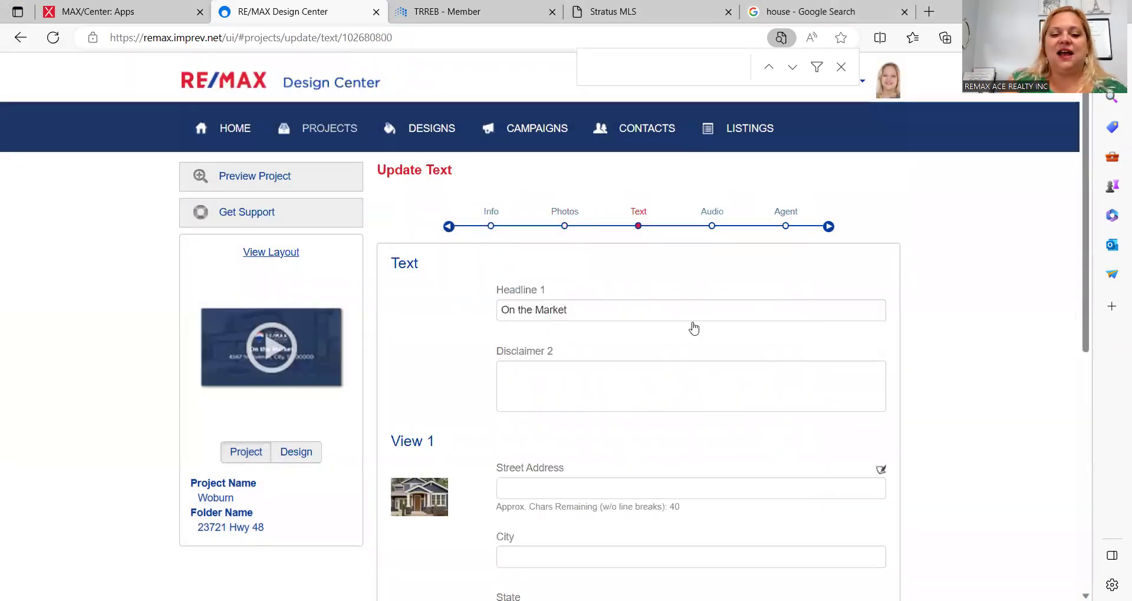
Step: Type 'Fresh' into the Headline 1 field
{"action": "left_click", "coordinate": [658, 308]}
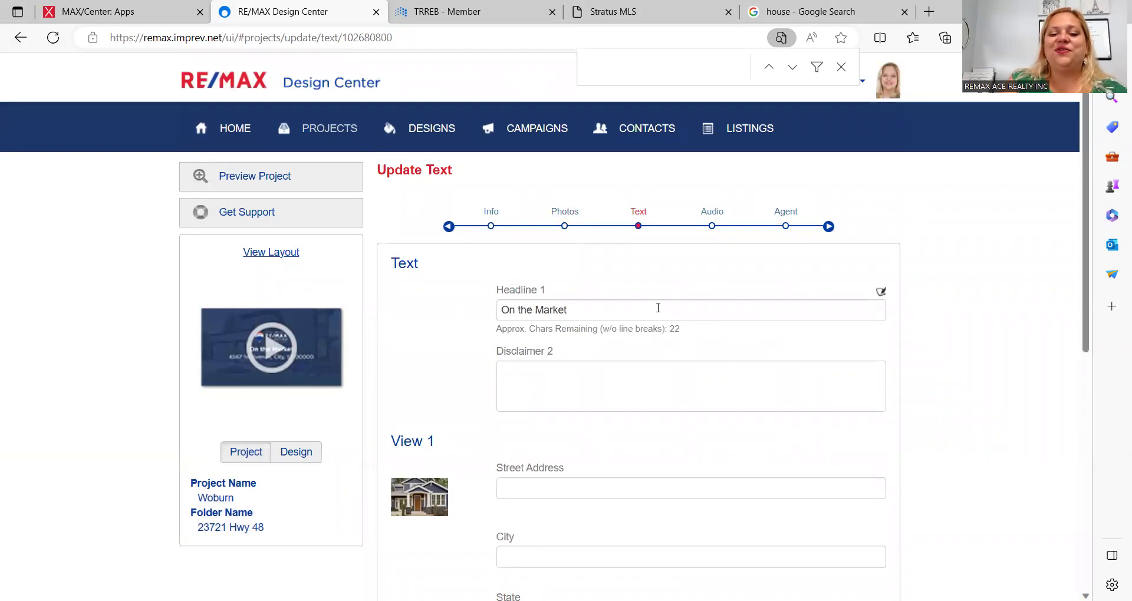
{"action": "left_click", "coordinate": [659, 308]}
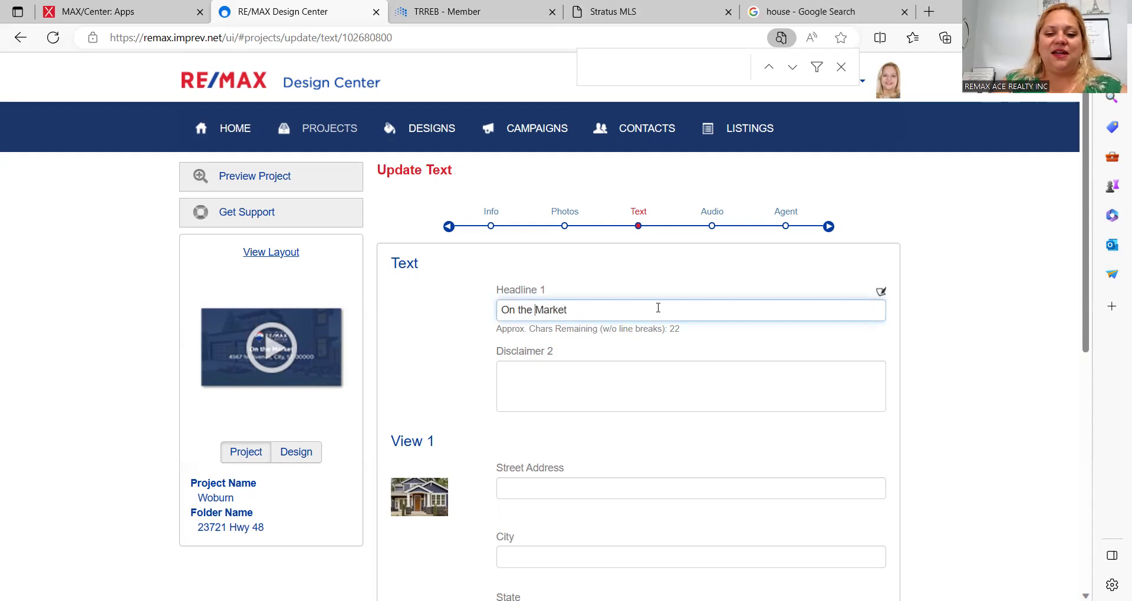
{"action": "type", "text": "Fre"}
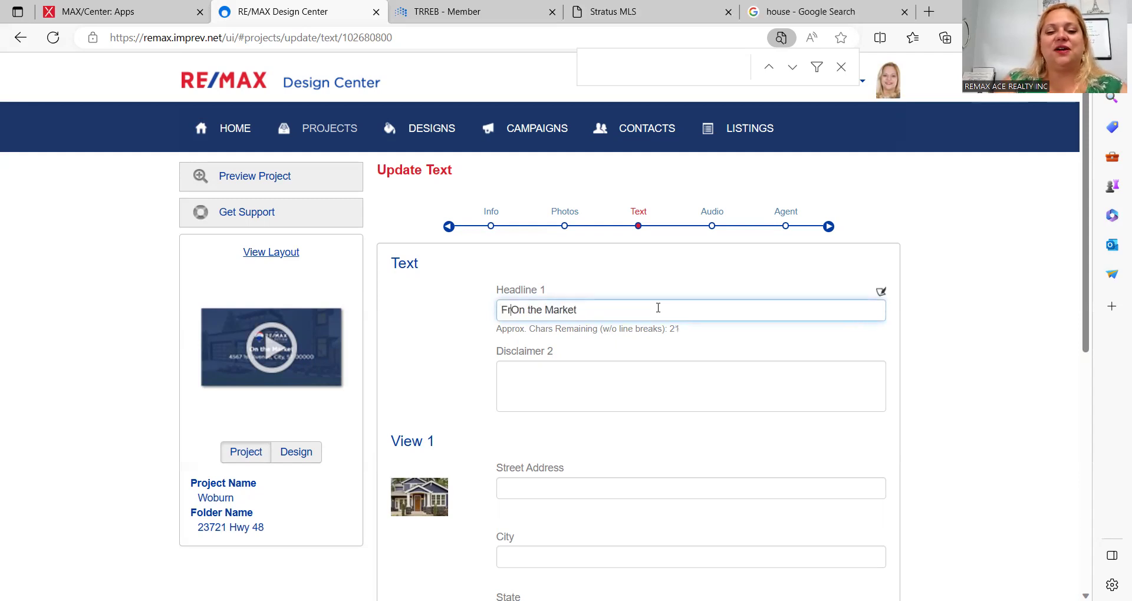
{"action": "type", "text": "sh"}
{"action": "key", "text": "Tab"}
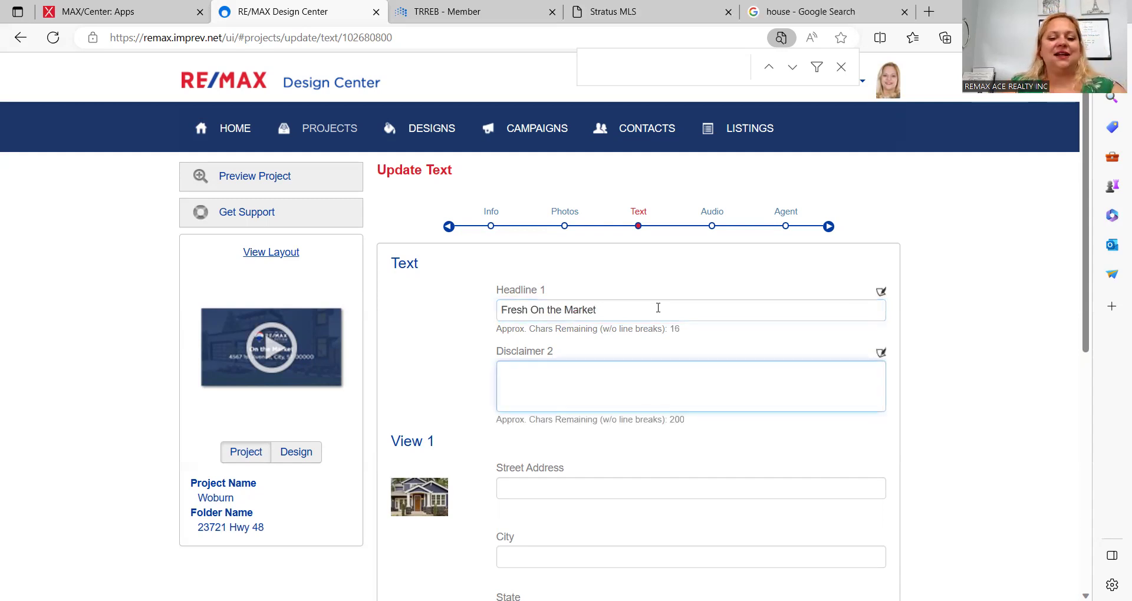
Step: Enter '123 Ma' as the street address and Toronto as the city
{"action": "left_click", "coordinate": [559, 487]}
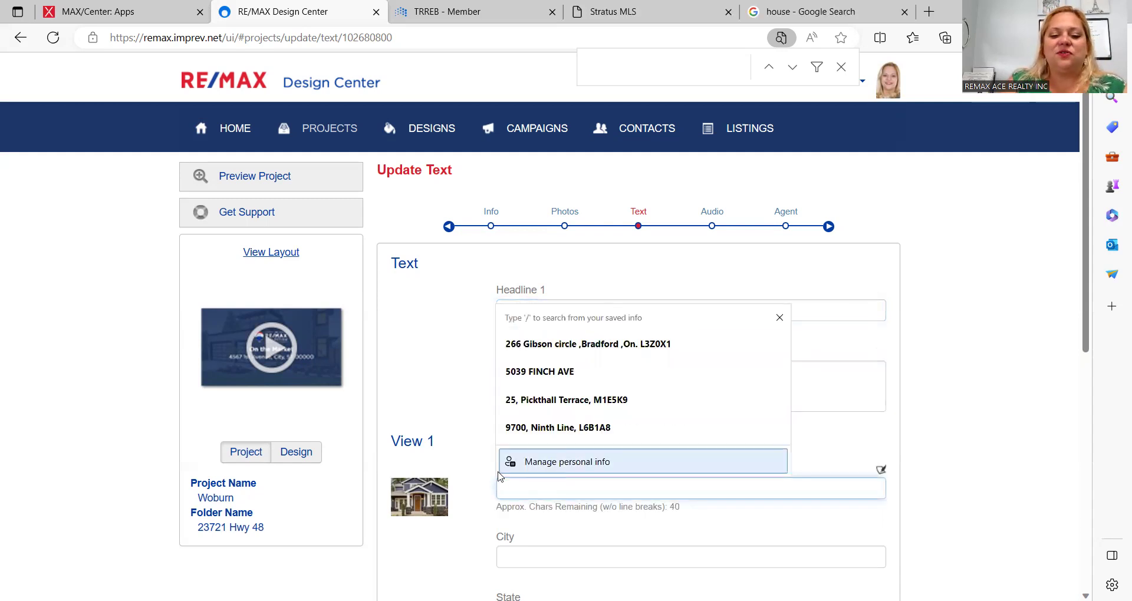
{"action": "left_click", "coordinate": [465, 475]}
{"action": "scroll", "coordinate": [465, 478], "scroll_direction": "down", "scroll_amount": 2}
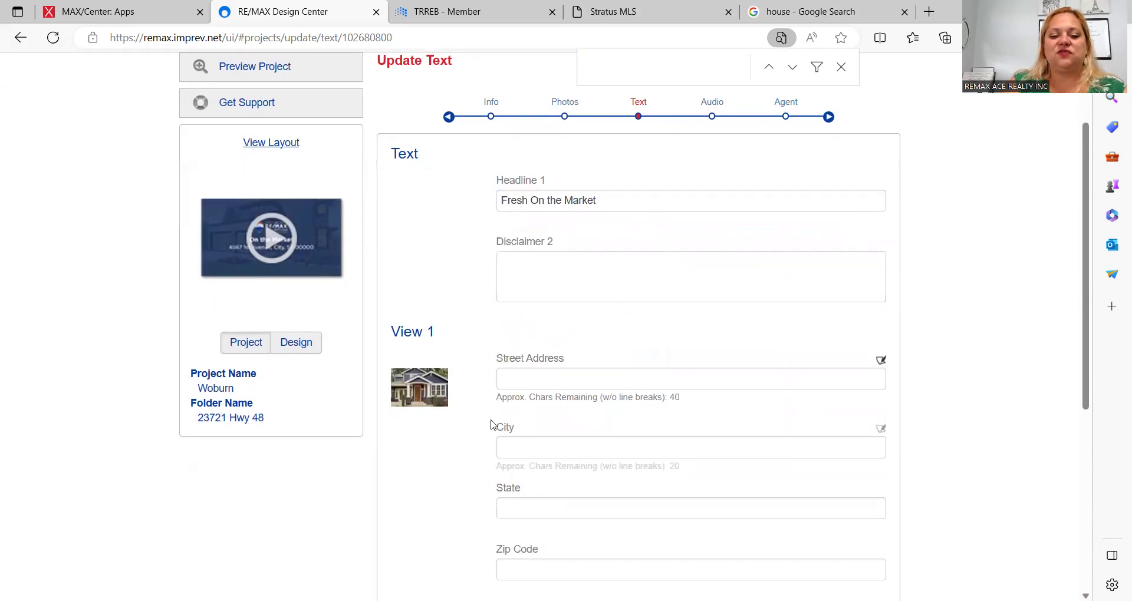
{"action": "left_click", "coordinate": [524, 369]}
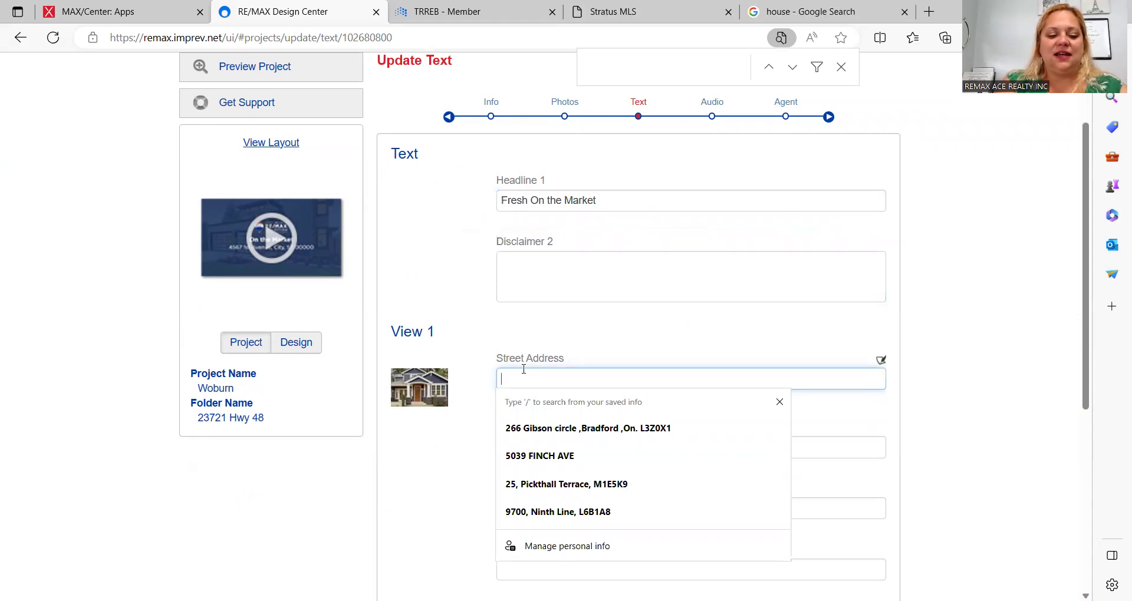
{"action": "type", "text": "123 Main Street"}
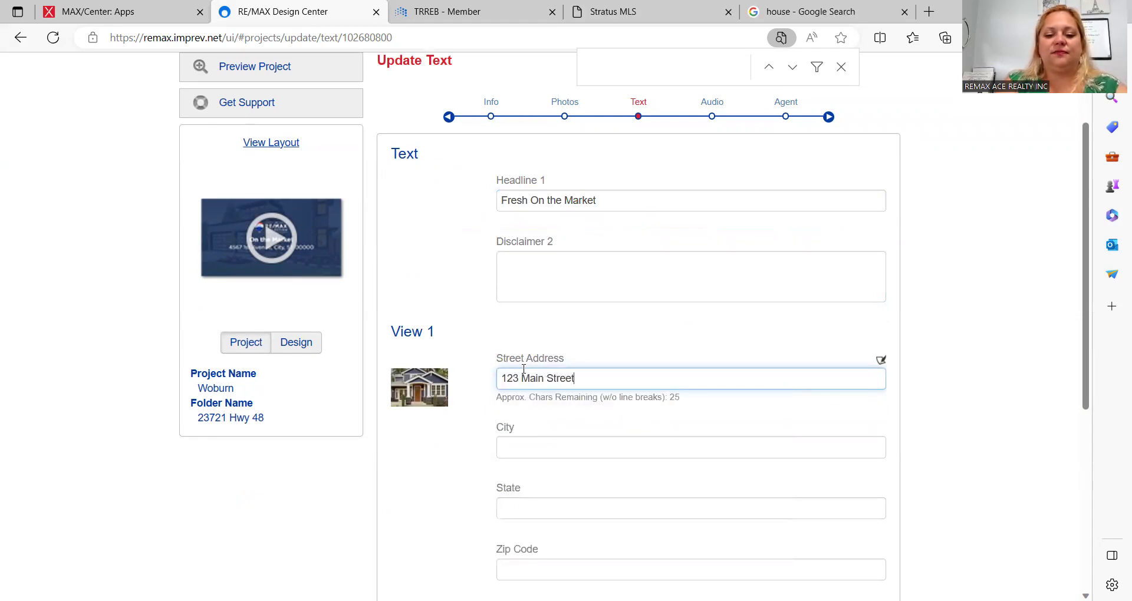
{"action": "key", "text": "Tab"}
{"action": "type", "text": "Toro"}
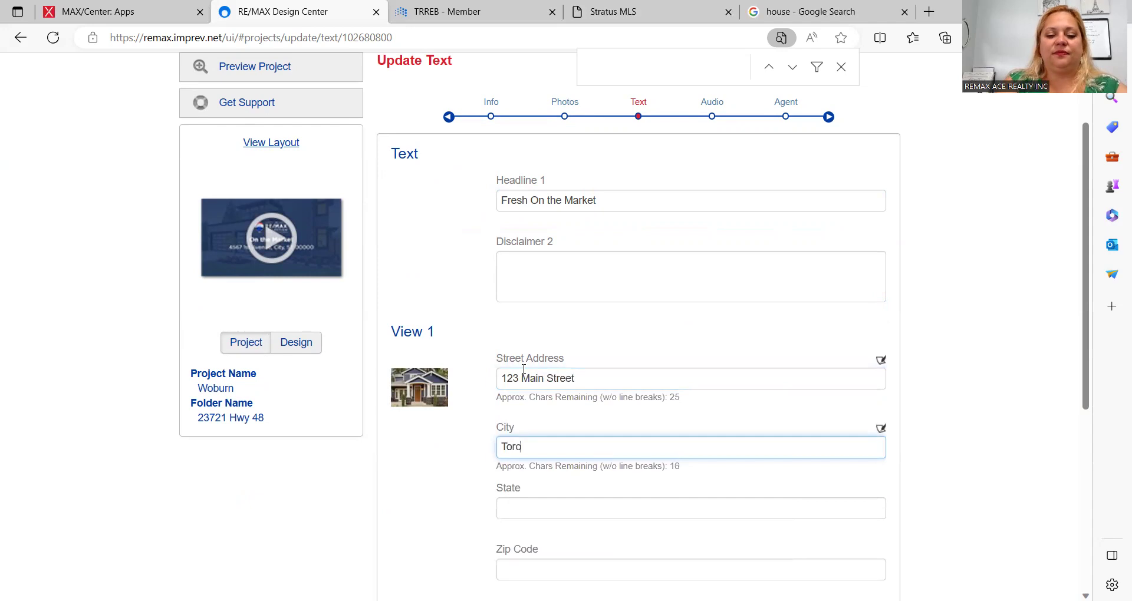
{"action": "type", "text": "nto"}
{"action": "key", "text": "Tab"}
{"action": "key", "text": "Tab"}
{"action": "key", "text": "Tab"}
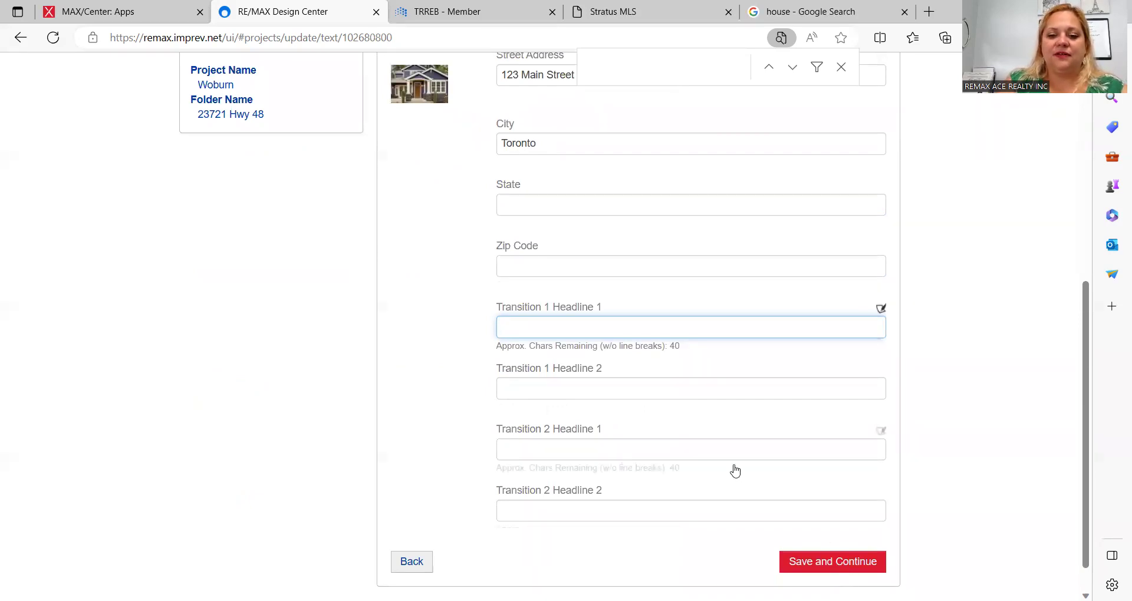
Step: Set Transition 1 Headline 1 to 'Just Listed' and save the text details
{"action": "scroll", "coordinate": [734, 469], "scroll_direction": "down", "scroll_amount": 1}
{"action": "scroll", "coordinate": [734, 466], "scroll_direction": "up", "scroll_amount": 7}
{"action": "scroll", "coordinate": [735, 466], "scroll_direction": "down", "scroll_amount": 7}
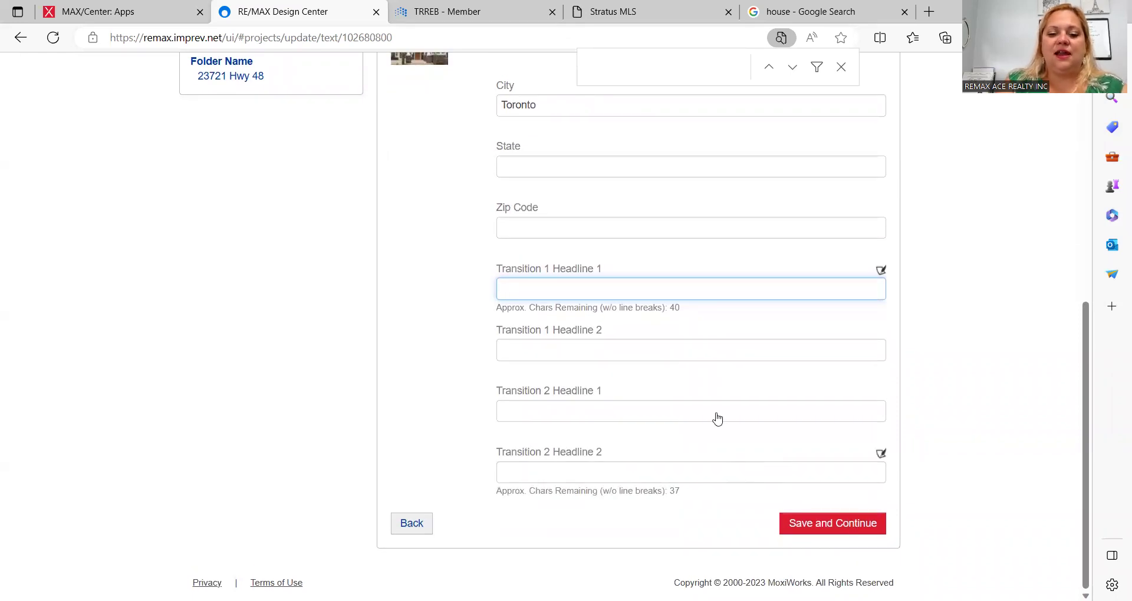
{"action": "type", "text": "Just Listed"}
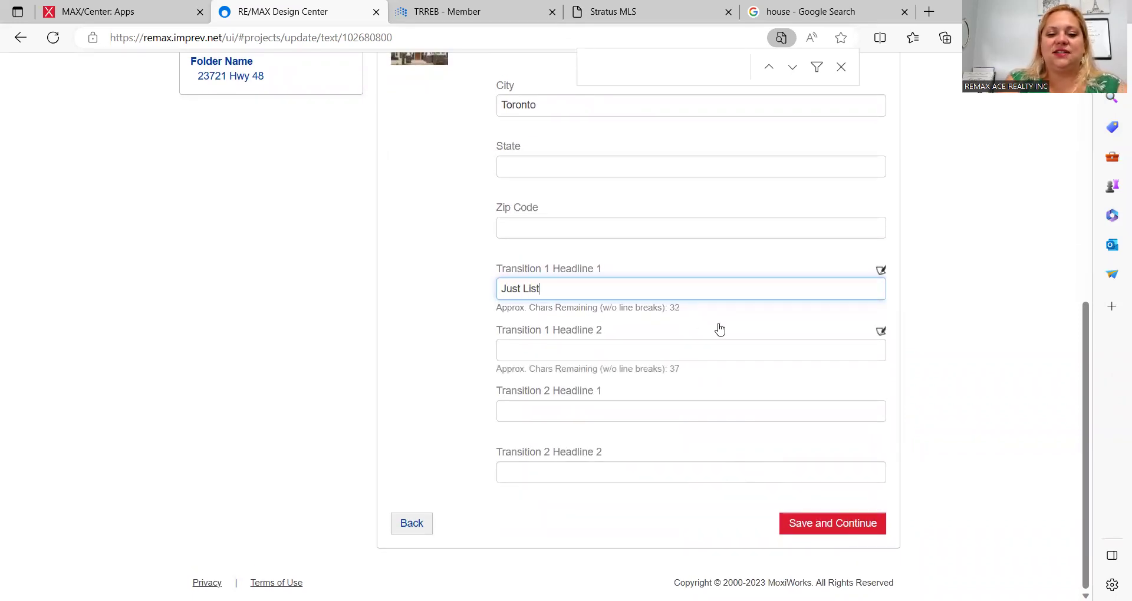
{"action": "left_click", "coordinate": [817, 527]}
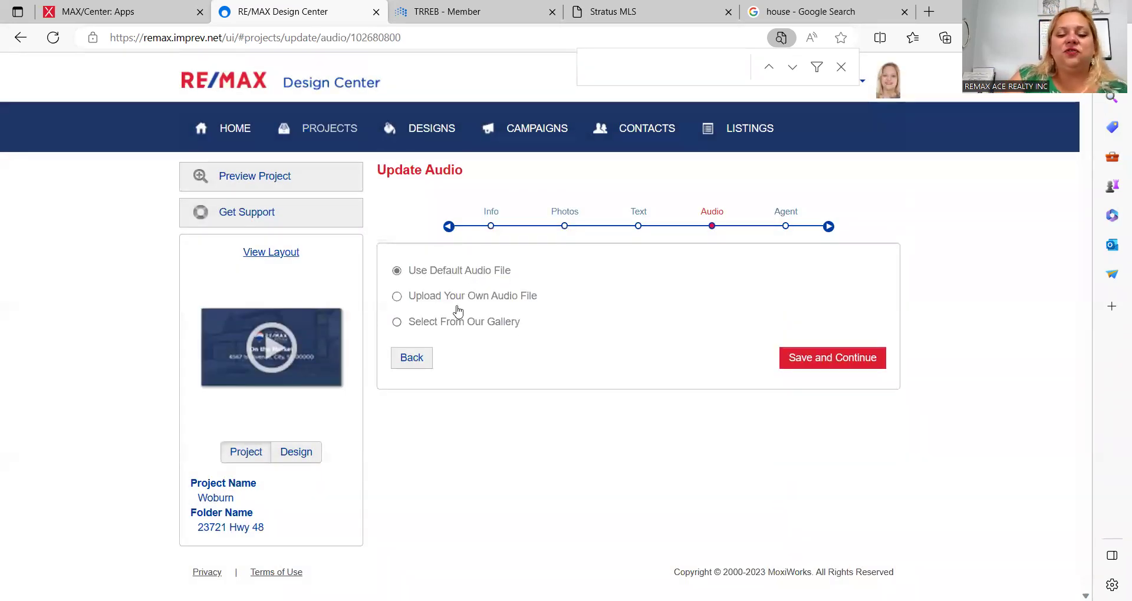
Step: Open the music gallery and preview the Acoustic Upbeat, Beach and Country Relaxing tracks
{"action": "left_click", "coordinate": [396, 323]}
{"action": "scroll", "coordinate": [525, 340], "scroll_direction": "down", "scroll_amount": 3}
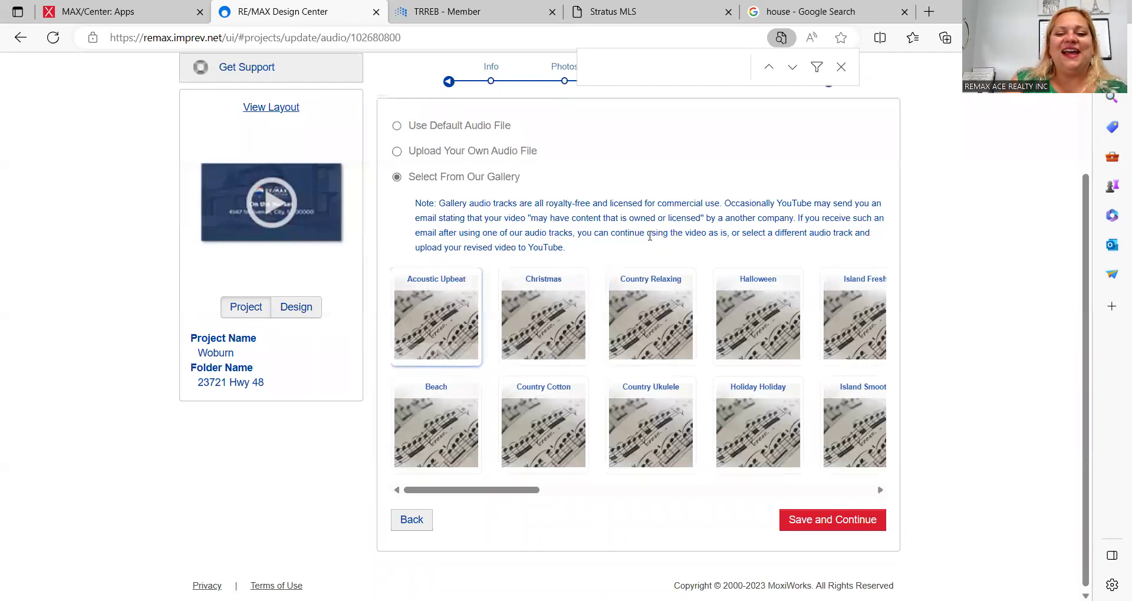
{"action": "scroll", "coordinate": [650, 236], "scroll_direction": "up", "scroll_amount": 1}
{"action": "scroll", "coordinate": [650, 236], "scroll_direction": "up", "scroll_amount": 1}
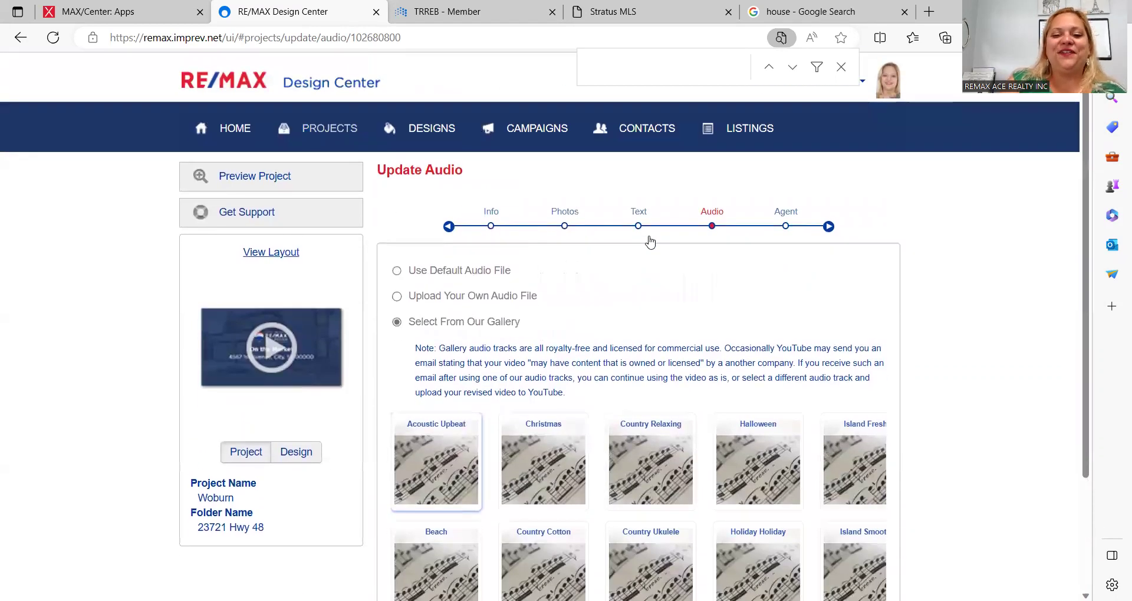
{"action": "scroll", "coordinate": [520, 379], "scroll_direction": "down", "scroll_amount": 2}
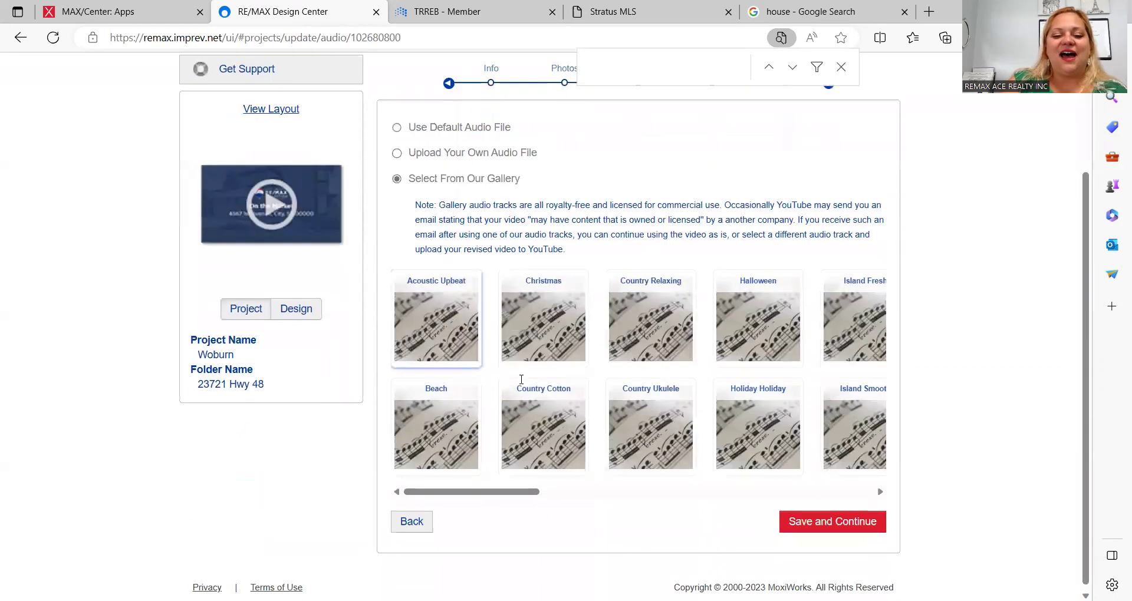
{"action": "left_click", "coordinate": [438, 357]}
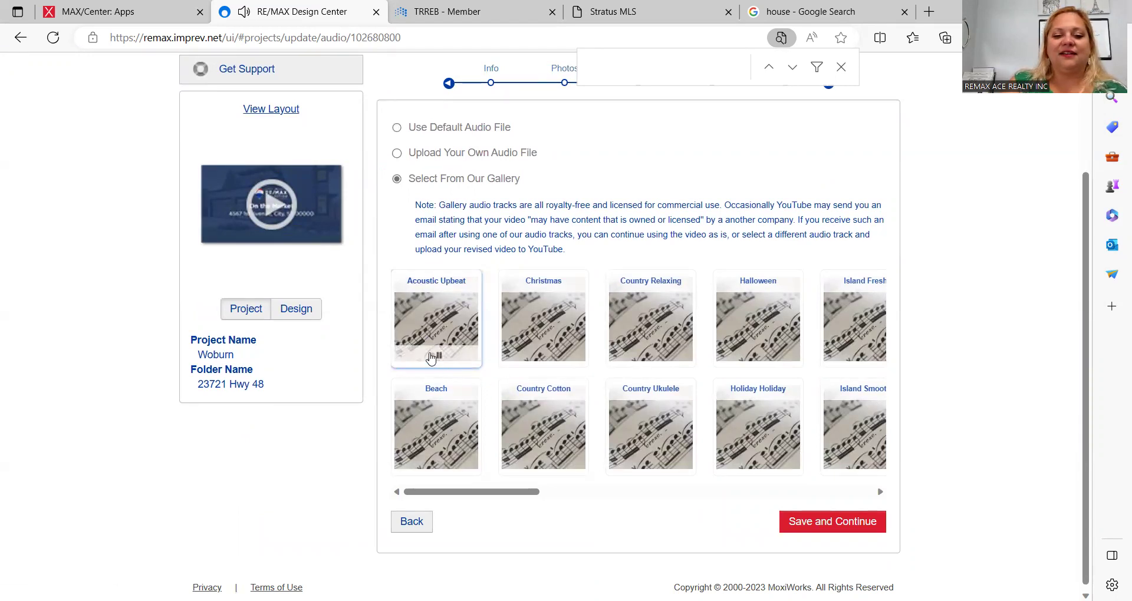
{"action": "left_click", "coordinate": [437, 358]}
{"action": "left_click", "coordinate": [438, 464]}
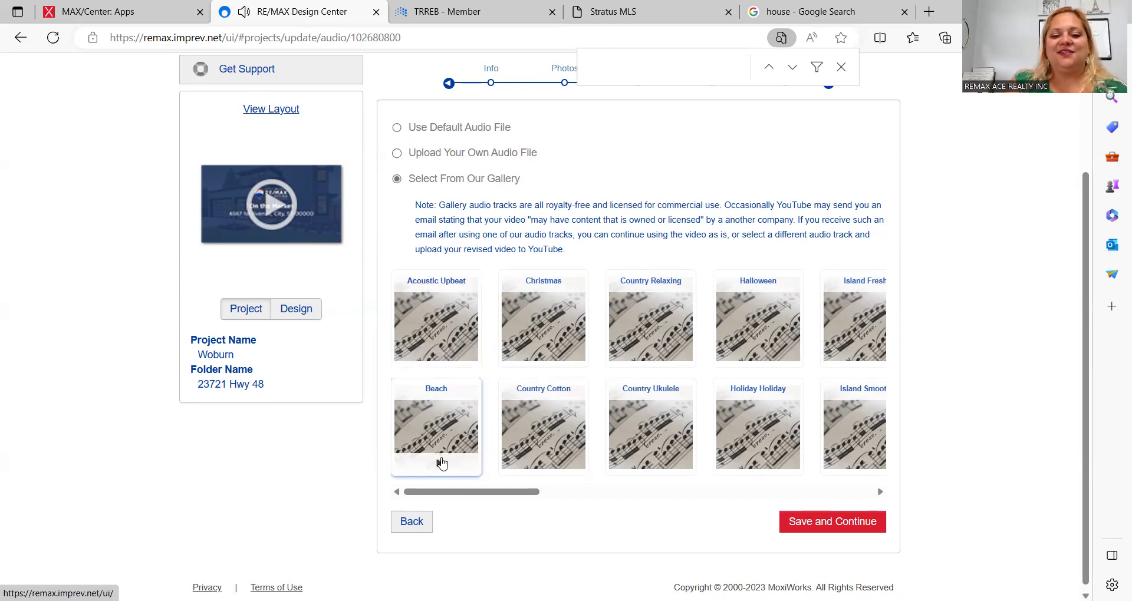
{"action": "left_click", "coordinate": [652, 358]}
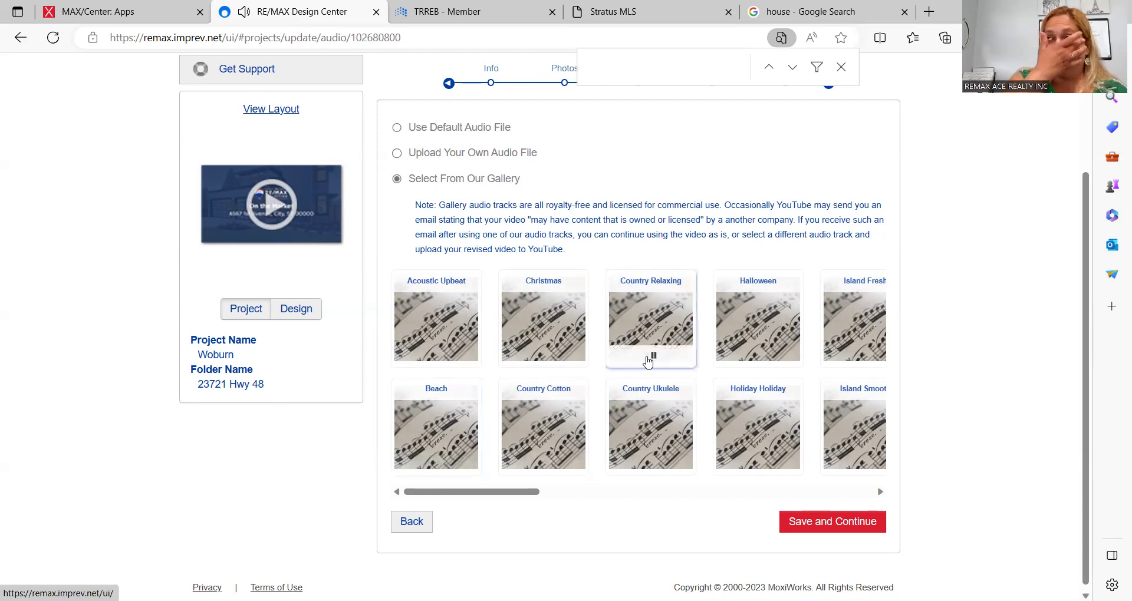
{"action": "left_click", "coordinate": [654, 356]}
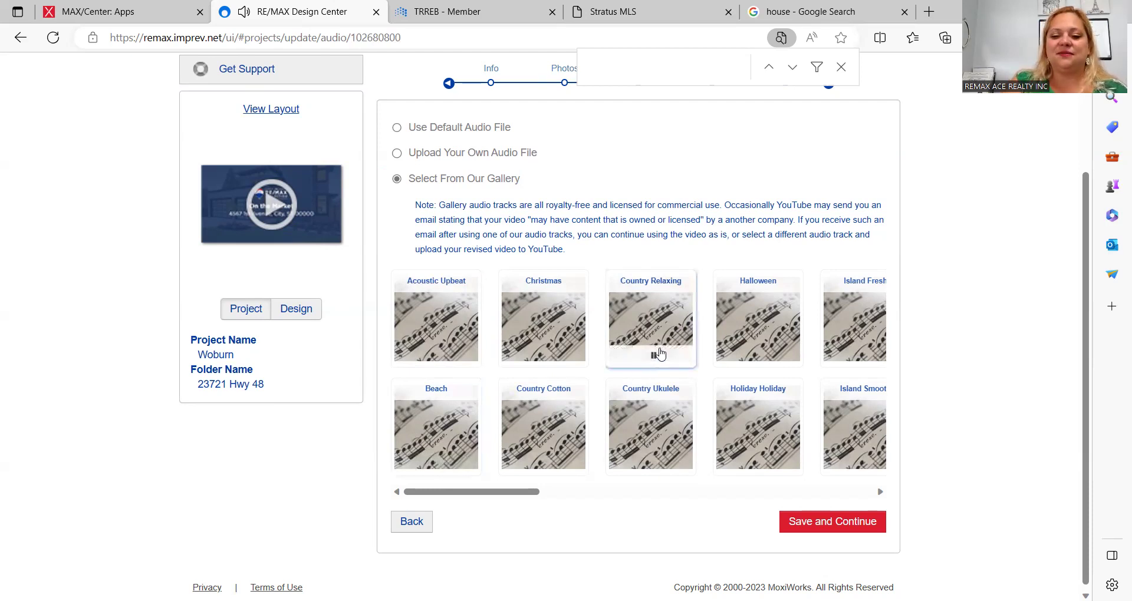
Step: Pick the Island Smooth track, then save the audio and agent info steps
{"action": "left_click", "coordinate": [880, 493]}
{"action": "mouse_move", "coordinate": [805, 463]}
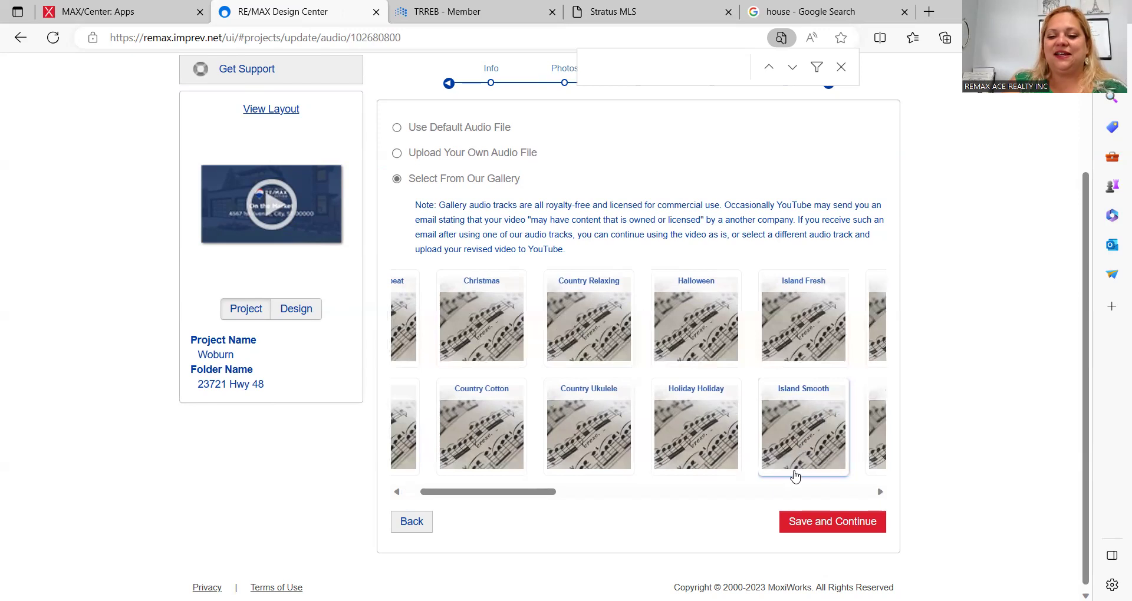
{"action": "left_click", "coordinate": [806, 466]}
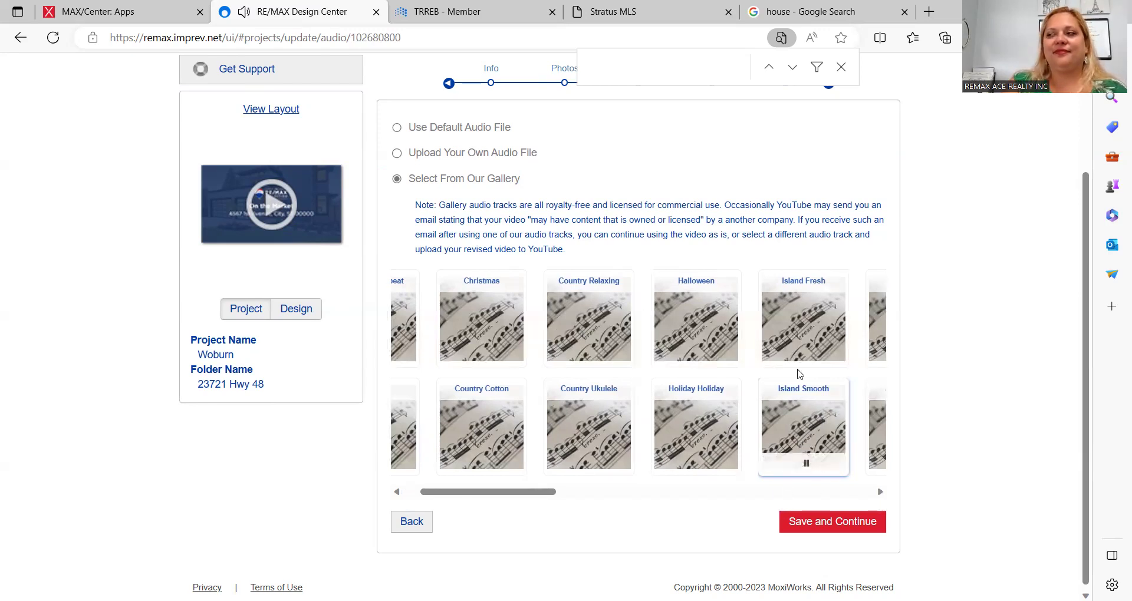
{"action": "mouse_move", "coordinate": [802, 471]}
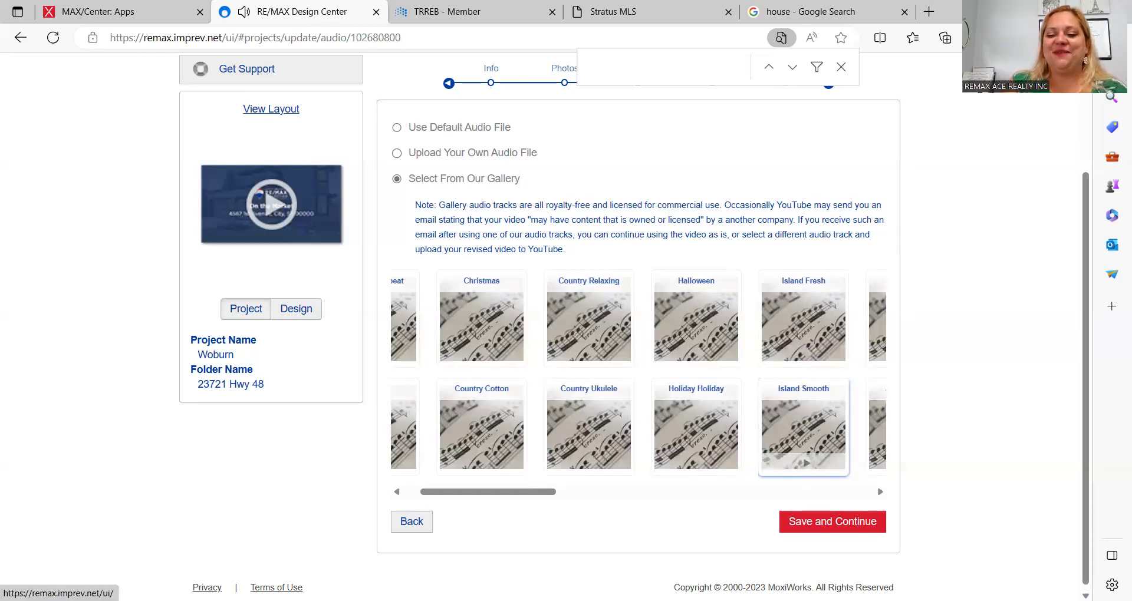
{"action": "left_click", "coordinate": [853, 528]}
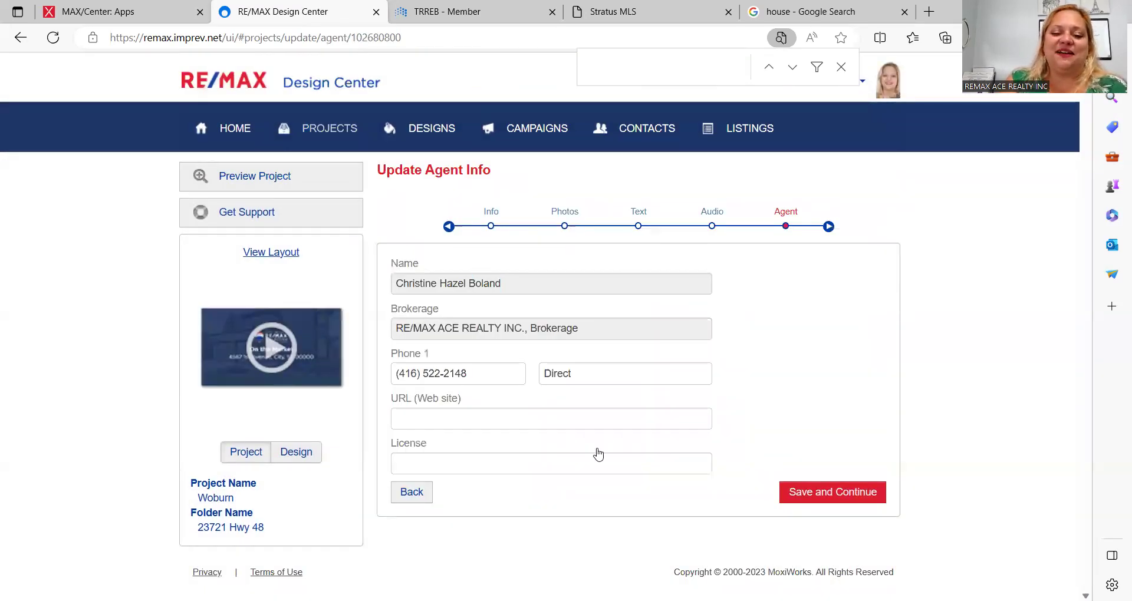
{"action": "left_click", "coordinate": [797, 492]}
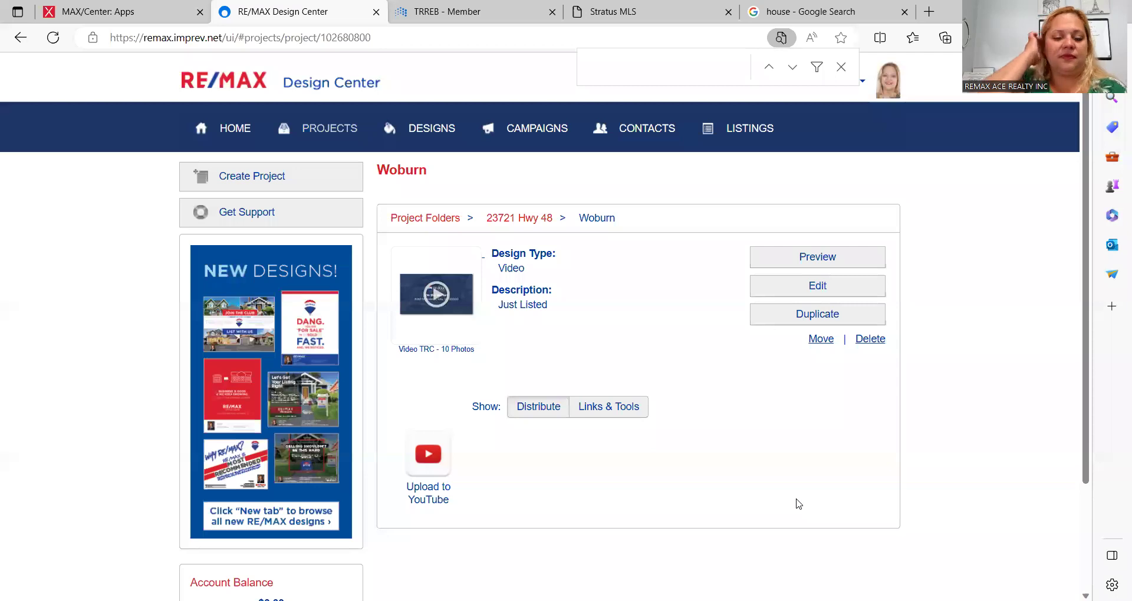
{"action": "left_click", "coordinate": [816, 257]}
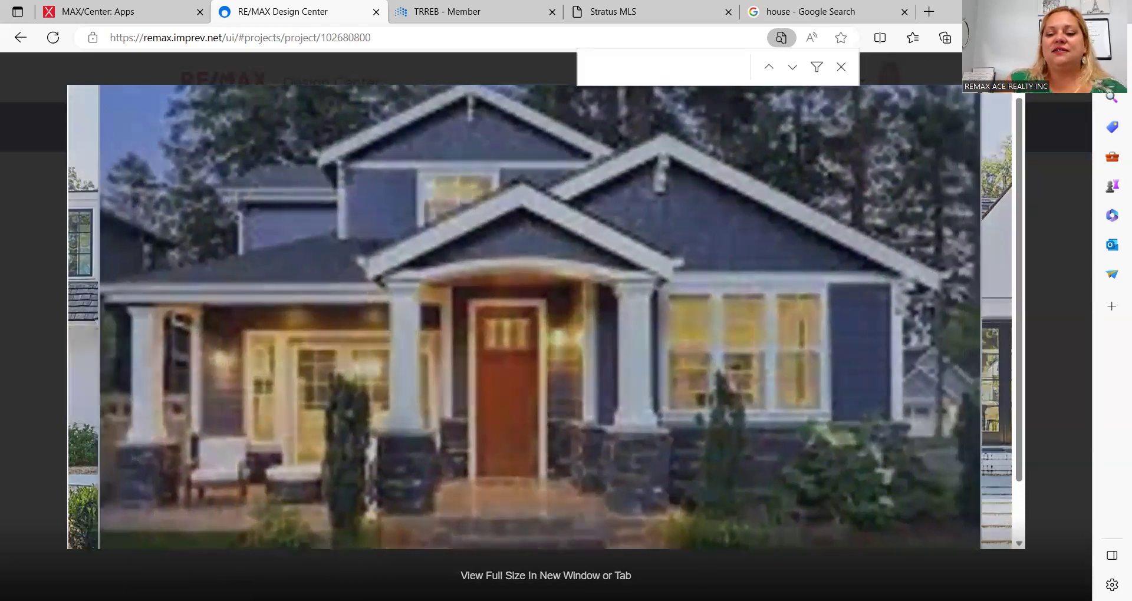
{"action": "key", "text": "Escape"}
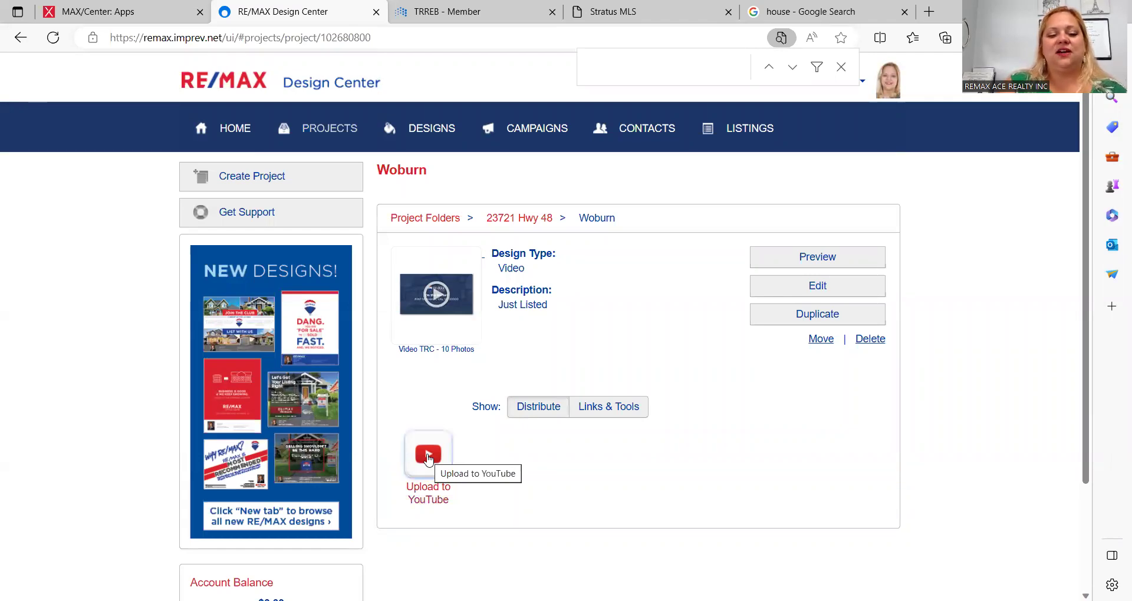
Step: Upload the video to YouTube titled 'Woburn Just Listed' and confirm the generation notice
{"action": "left_click", "coordinate": [428, 460]}
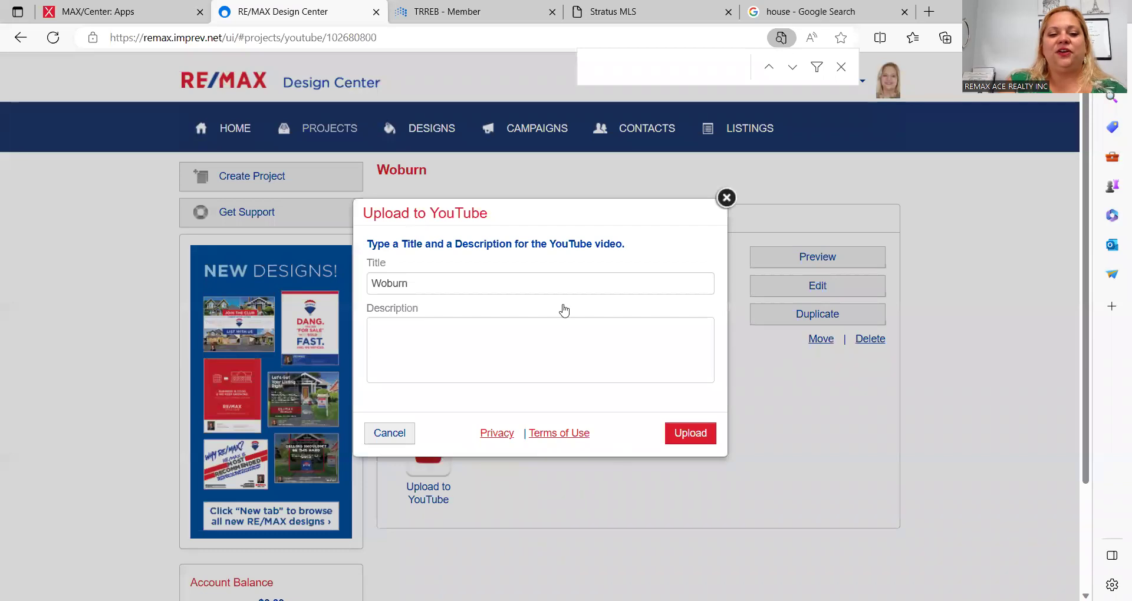
{"action": "left_click", "coordinate": [595, 282]}
{"action": "type", "text": "Just Listed"}
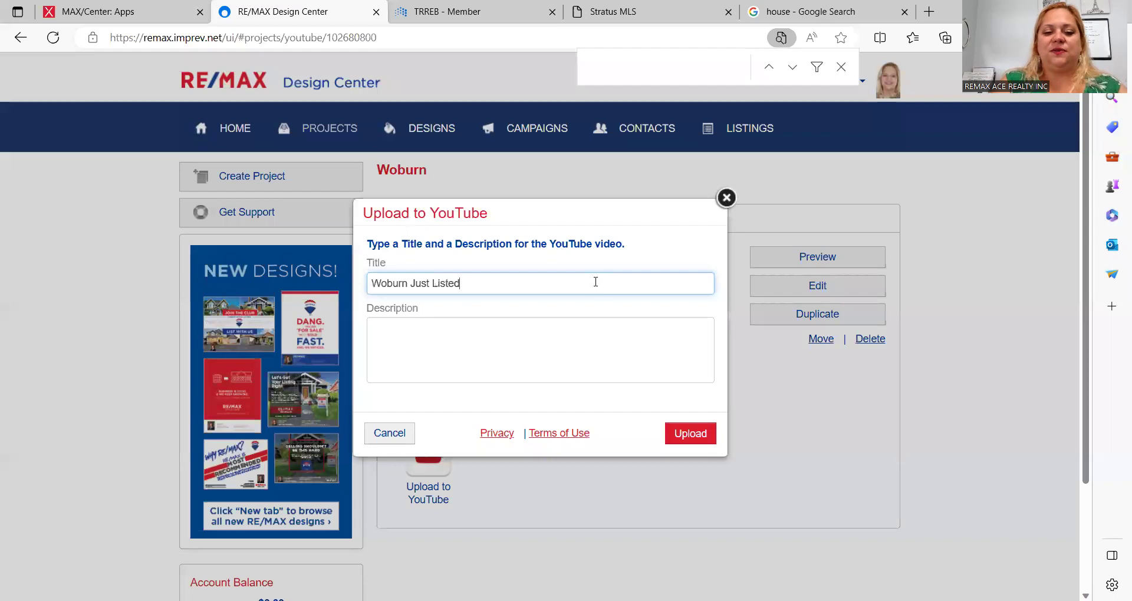
{"action": "left_click", "coordinate": [692, 434]}
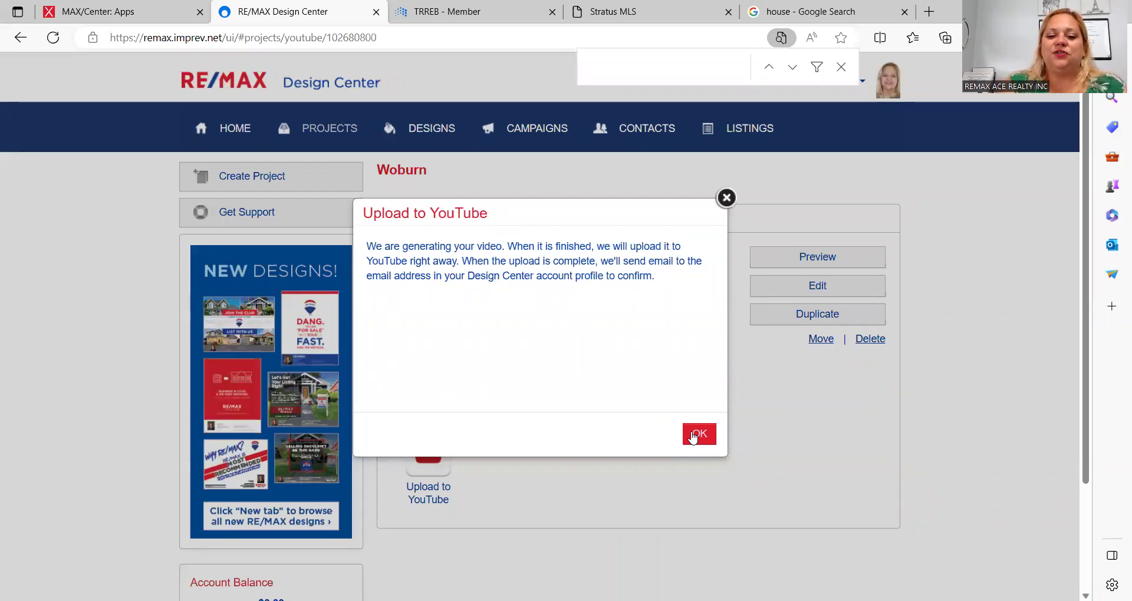
{"action": "left_click", "coordinate": [693, 437]}
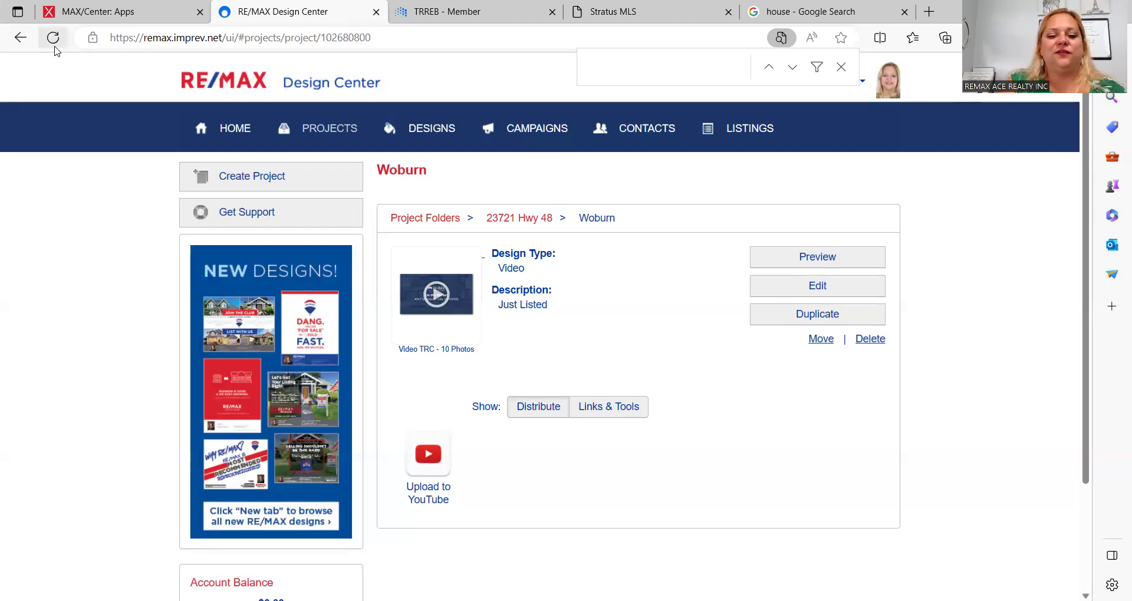
Step: Reload the project page repeatedly and check Links & Tools for the 2.60MB video's processing status
{"action": "left_click", "coordinate": [53, 39]}
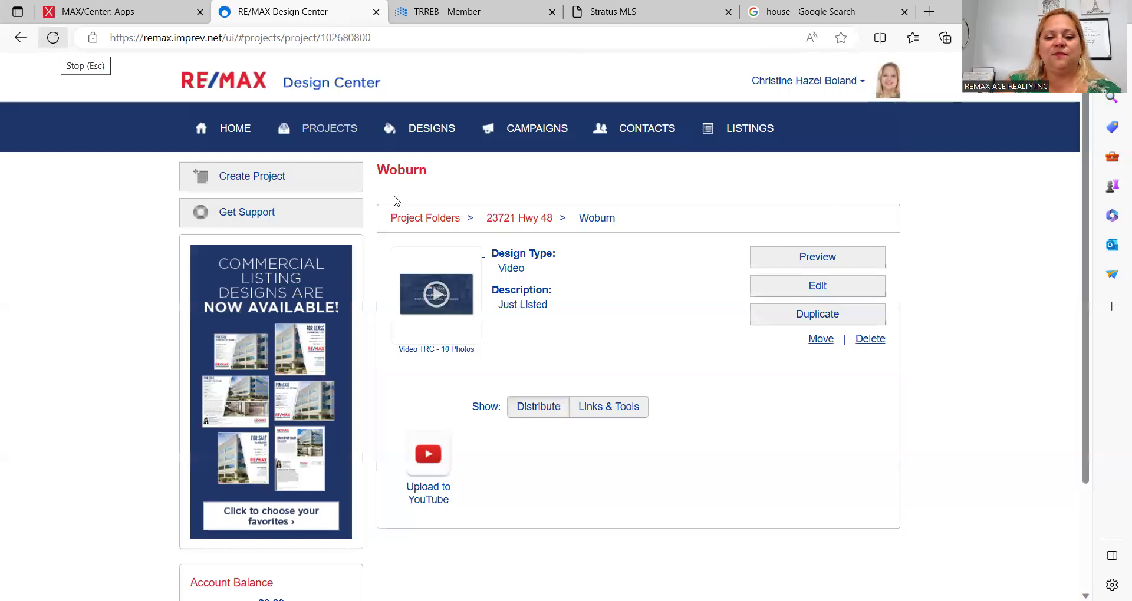
{"action": "left_click", "coordinate": [590, 413]}
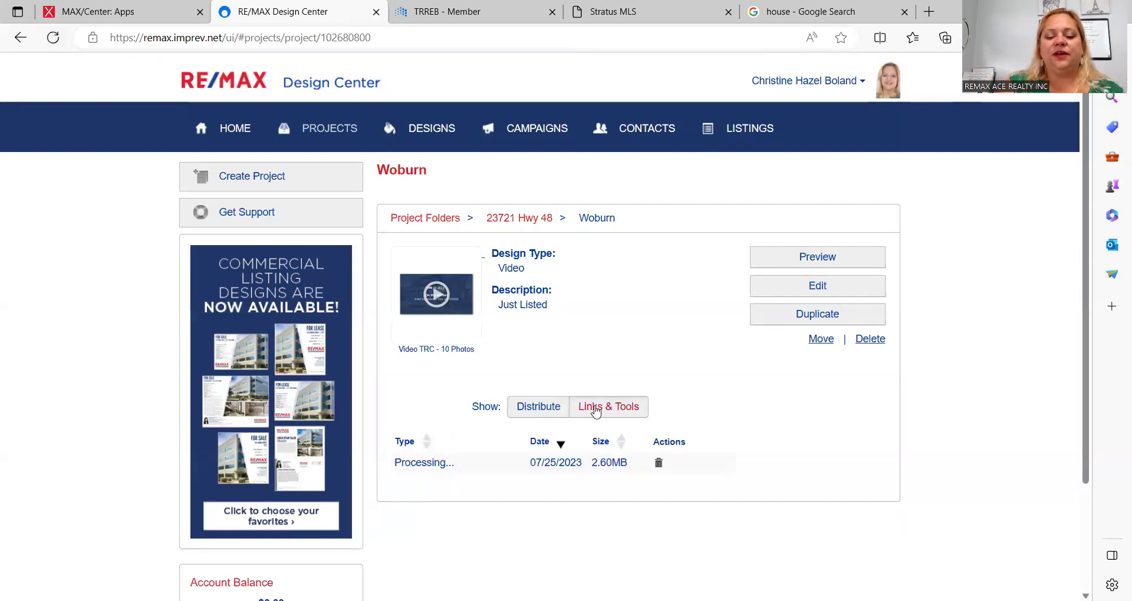
{"action": "left_click", "coordinate": [526, 411]}
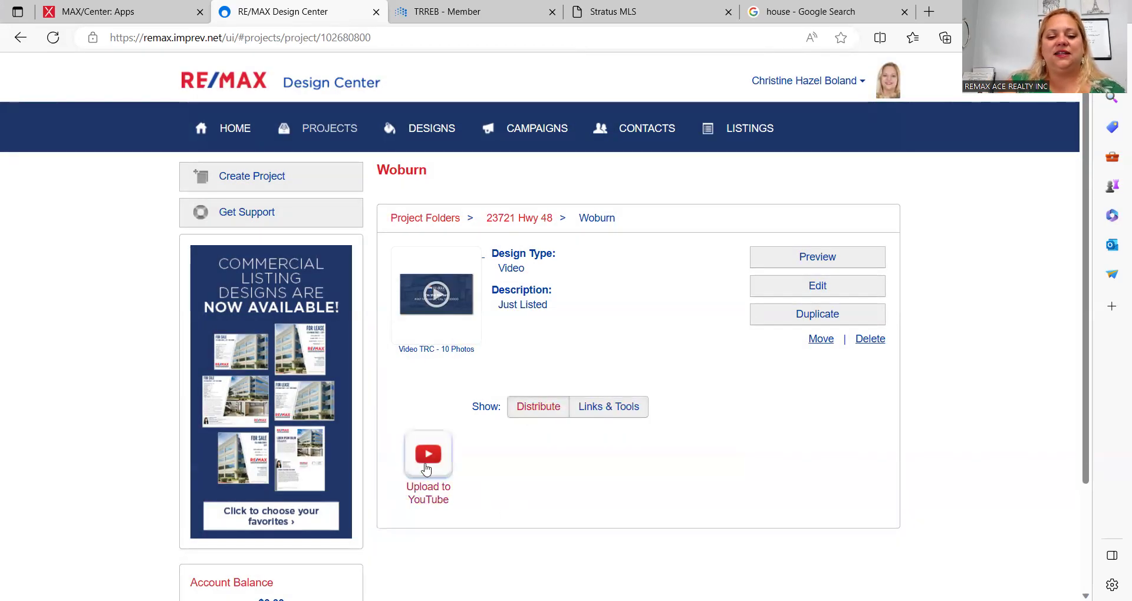
{"action": "left_click", "coordinate": [599, 411]}
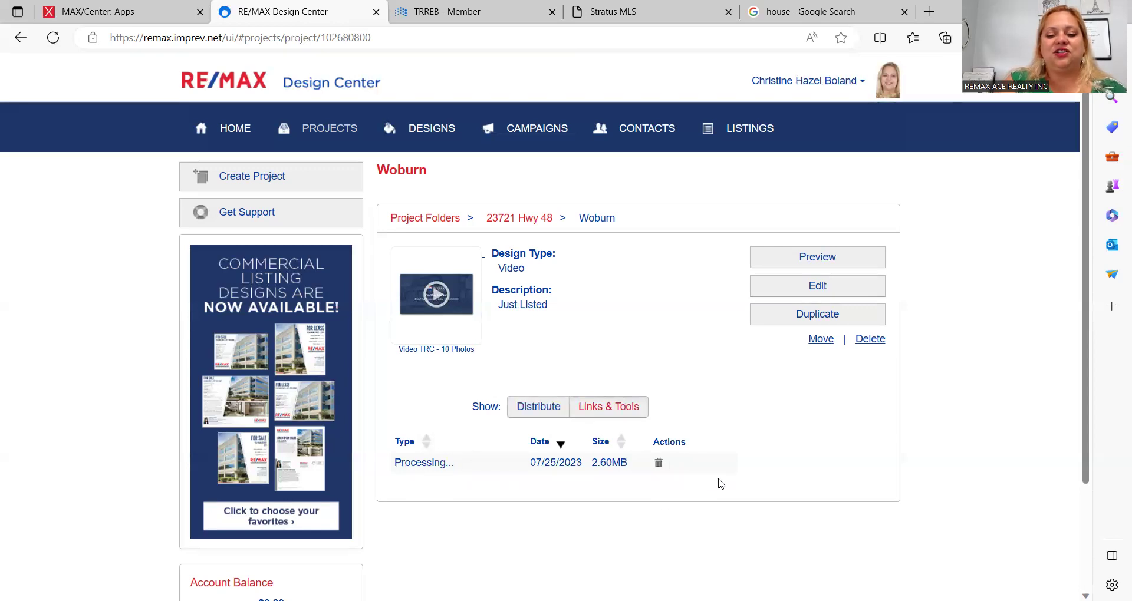
{"action": "left_click", "coordinate": [58, 40]}
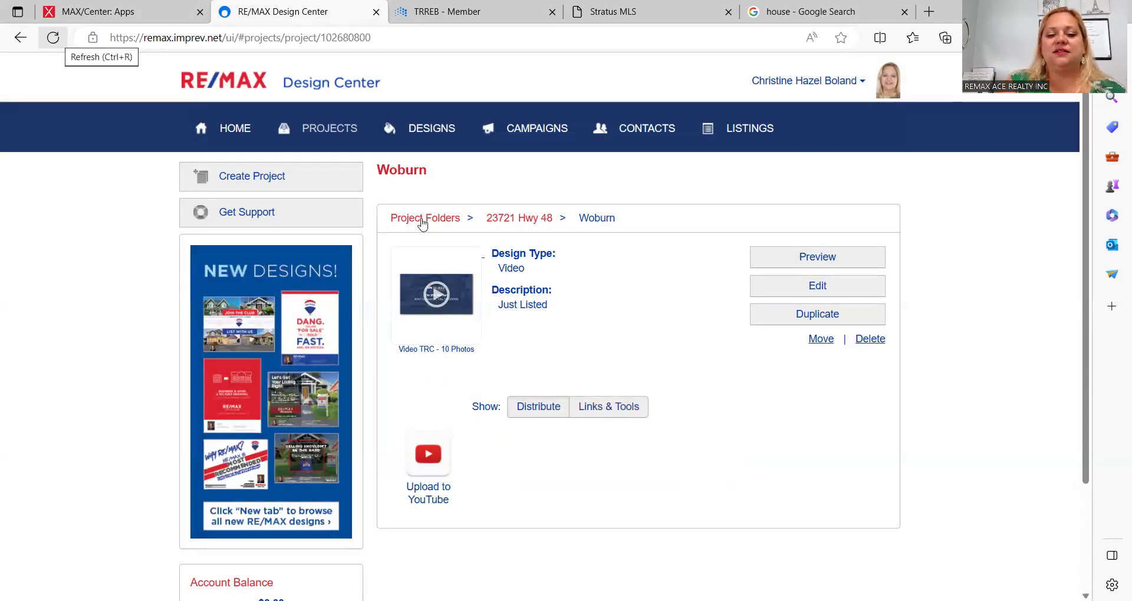
{"action": "left_click", "coordinate": [625, 414]}
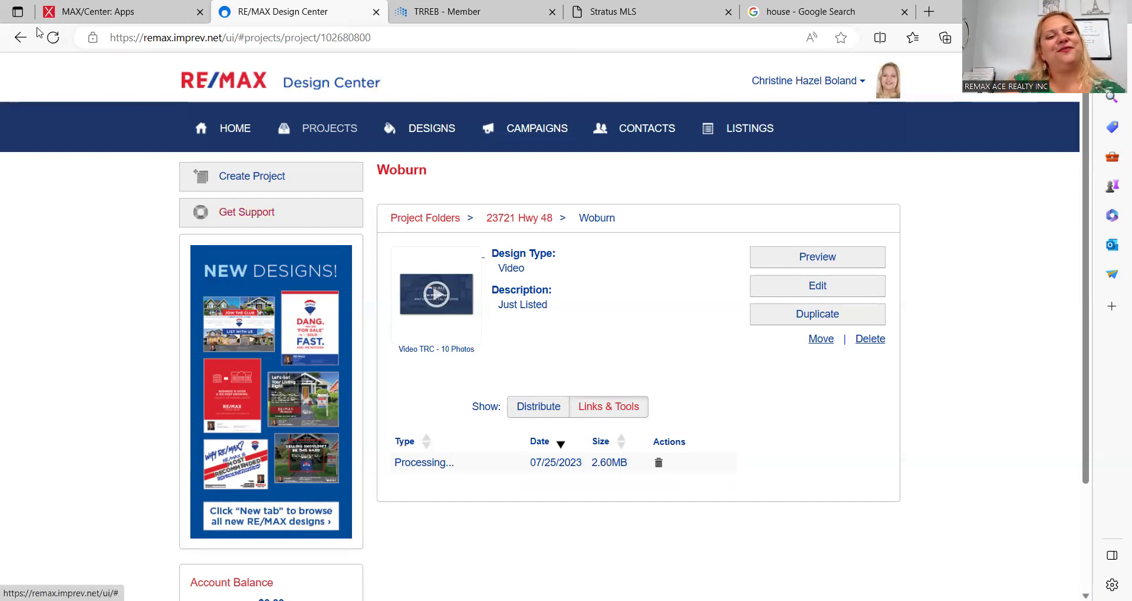
{"action": "left_click", "coordinate": [52, 39]}
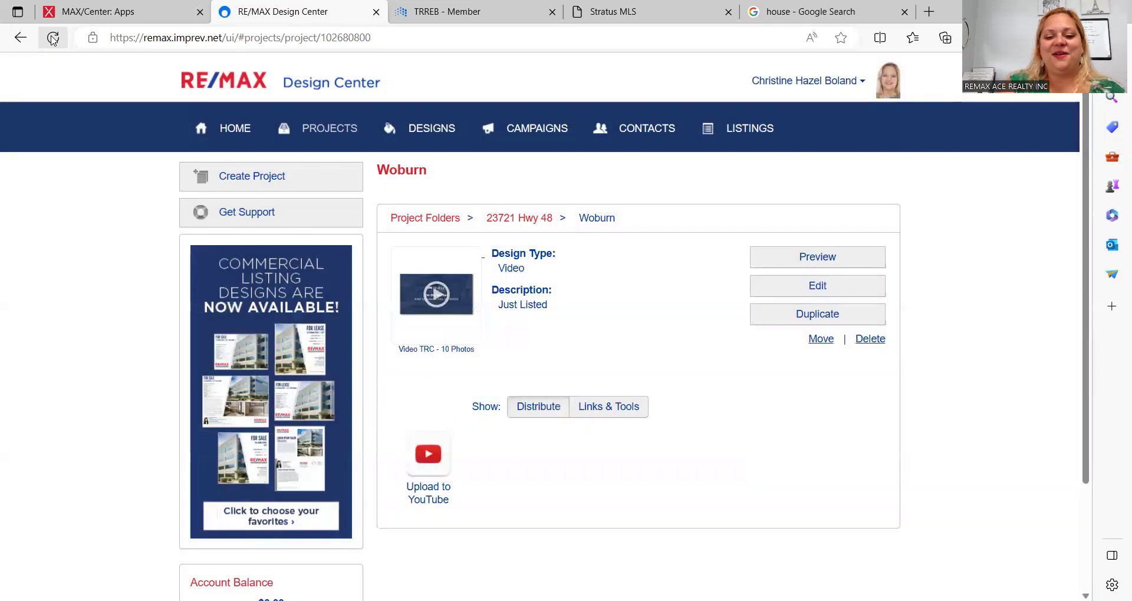
{"action": "left_click", "coordinate": [601, 415]}
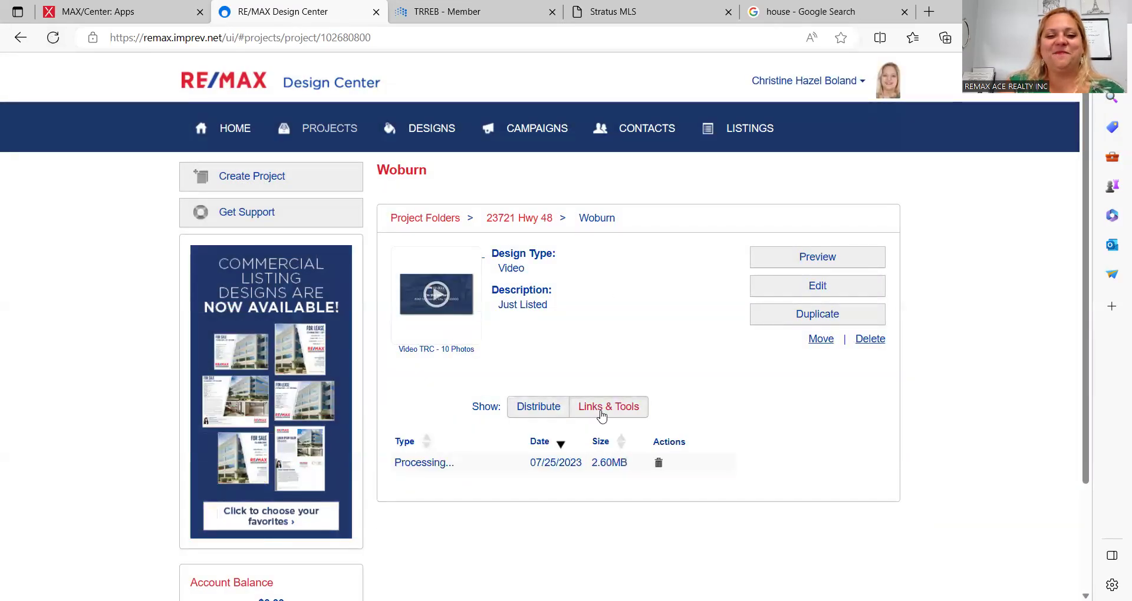
{"action": "left_click", "coordinate": [52, 39]}
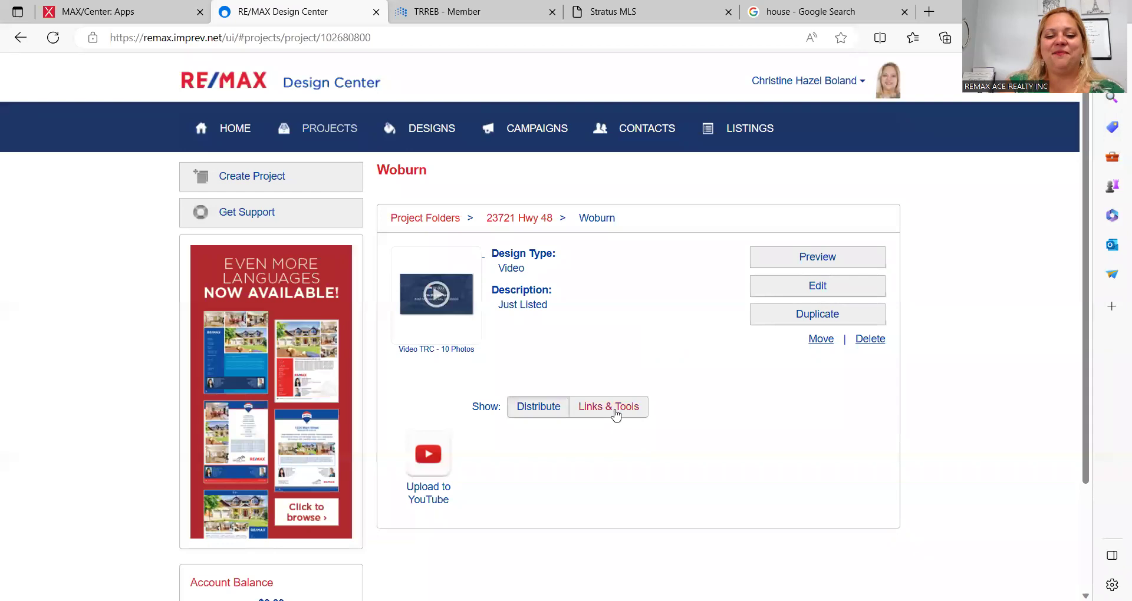
{"action": "left_click", "coordinate": [614, 414]}
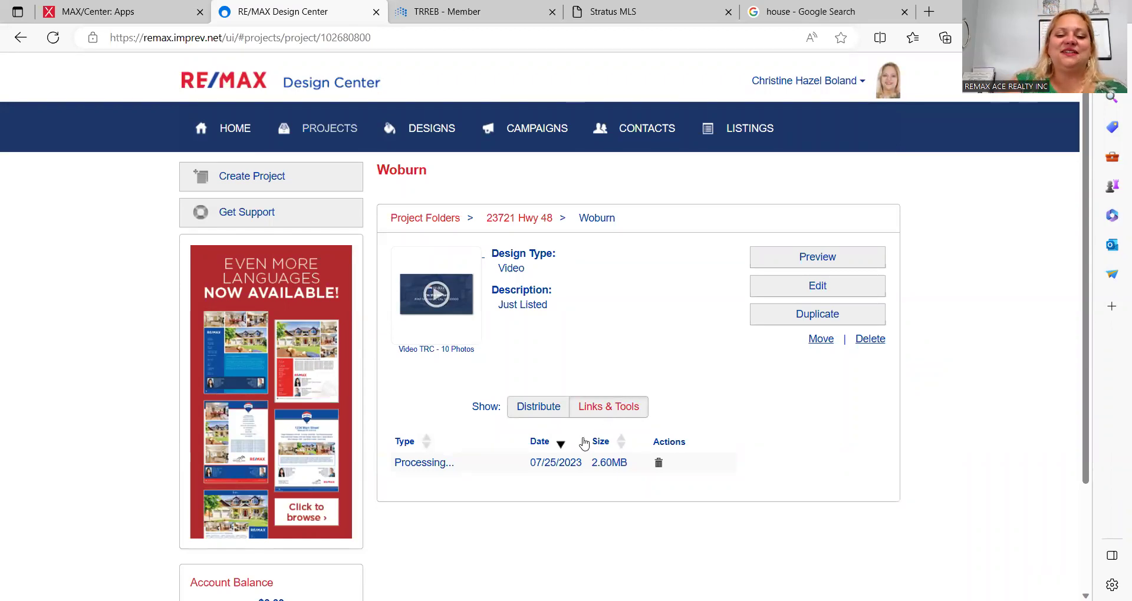
Step: Copy the Google house image search URL and return to the MAX/Center Apps & Tools page
{"action": "left_click", "coordinate": [121, 13]}
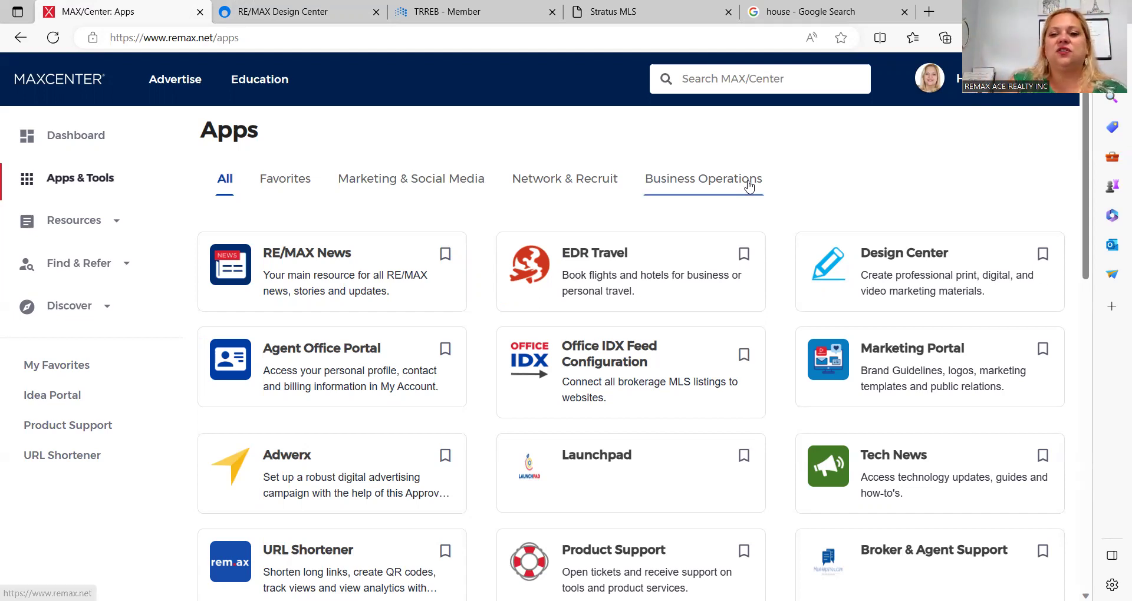
{"action": "left_click", "coordinate": [803, 7]}
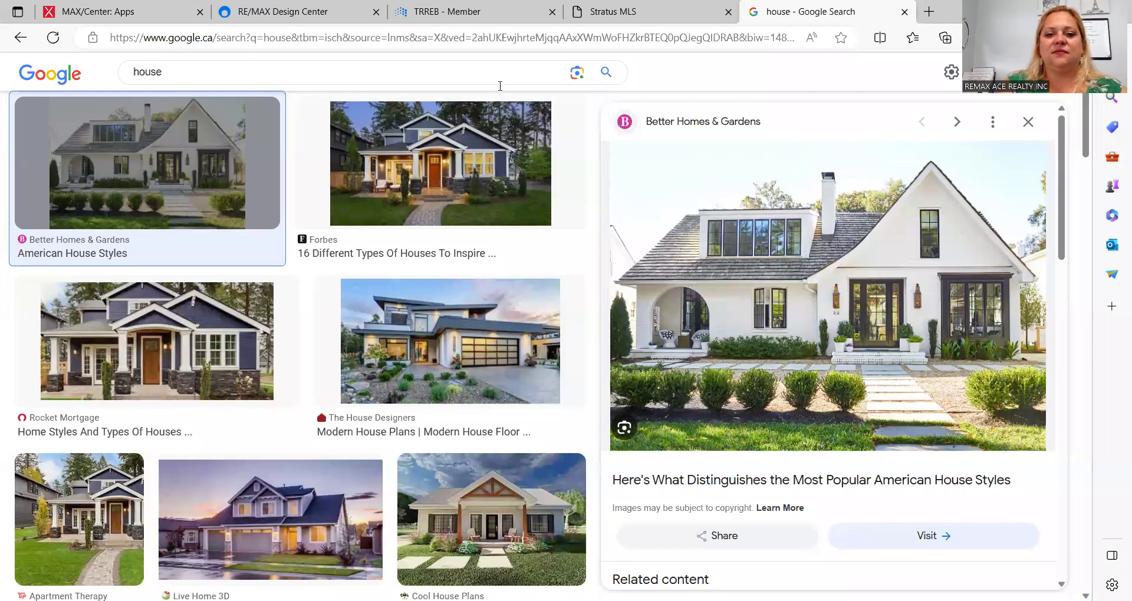
{"action": "left_click", "coordinate": [701, 39]}
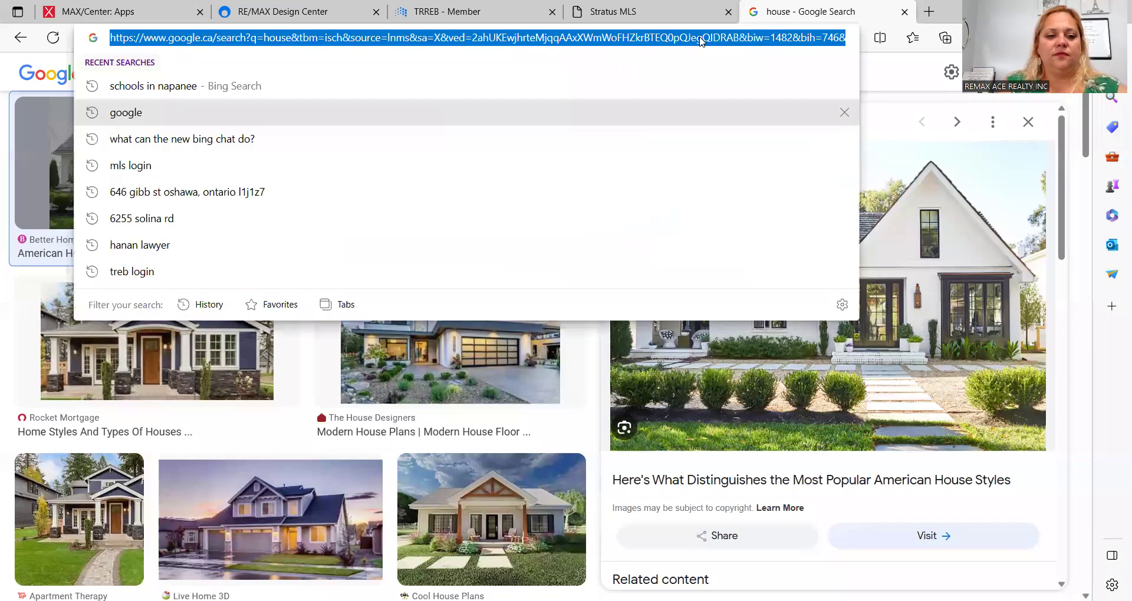
{"action": "left_click", "coordinate": [158, 9]}
{"action": "scroll", "coordinate": [543, 433], "scroll_direction": "down", "scroll_amount": 5}
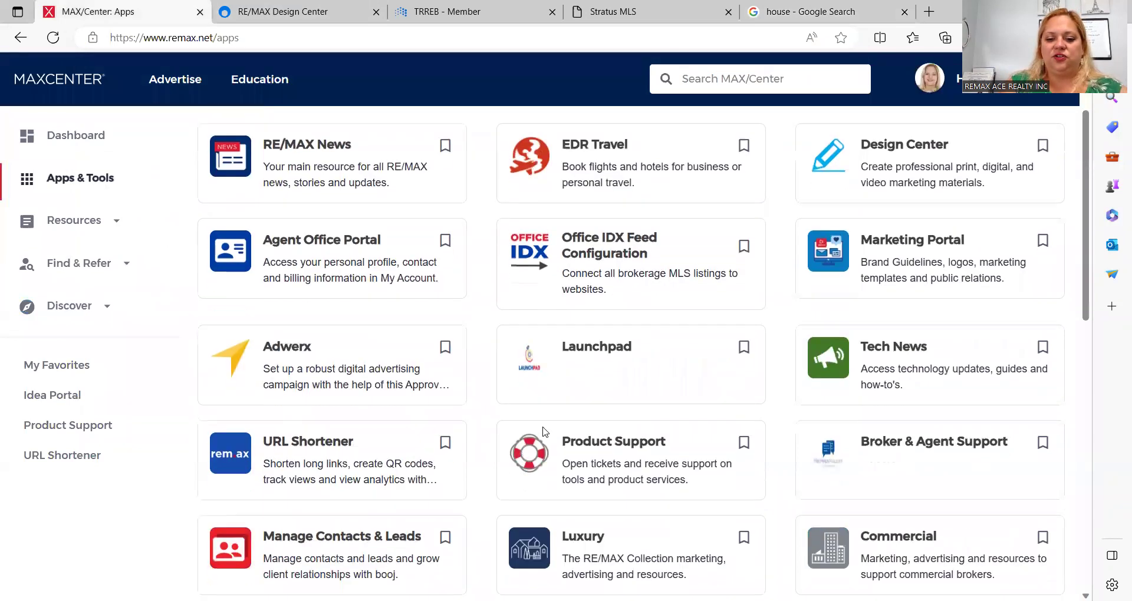
{"action": "scroll", "coordinate": [544, 432], "scroll_direction": "down", "scroll_amount": 7}
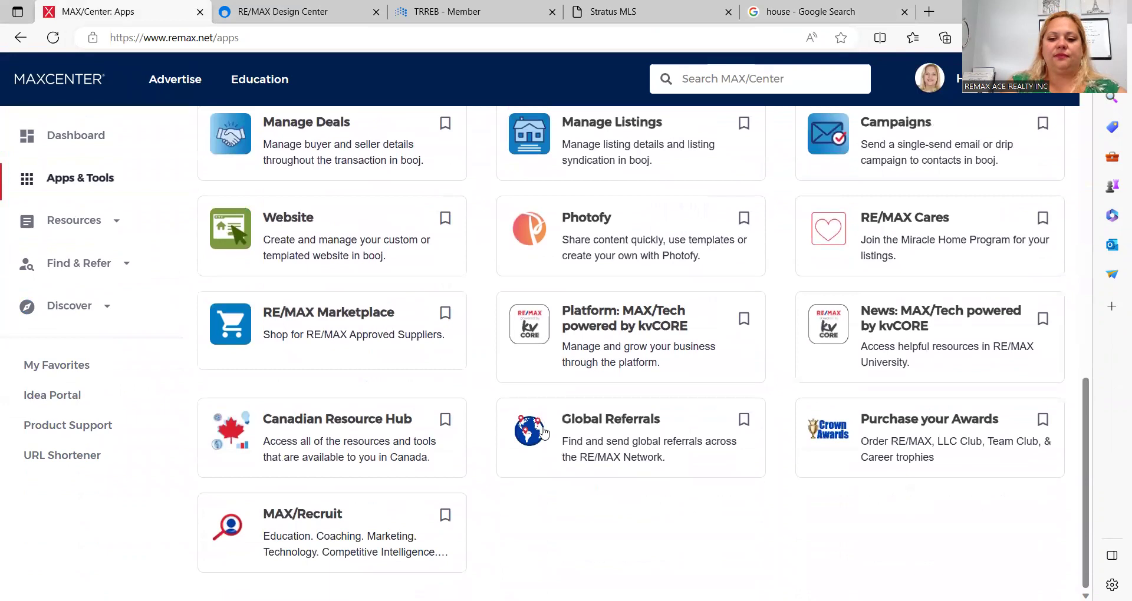
{"action": "scroll", "coordinate": [544, 432], "scroll_direction": "up", "scroll_amount": 9}
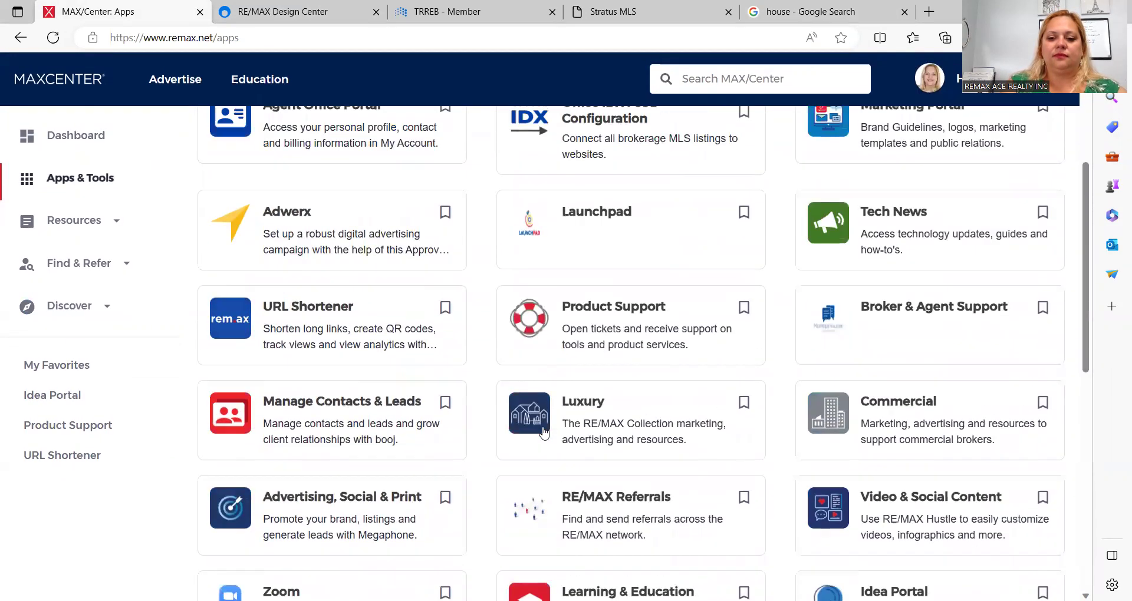
{"action": "scroll", "coordinate": [544, 432], "scroll_direction": "up", "scroll_amount": 2}
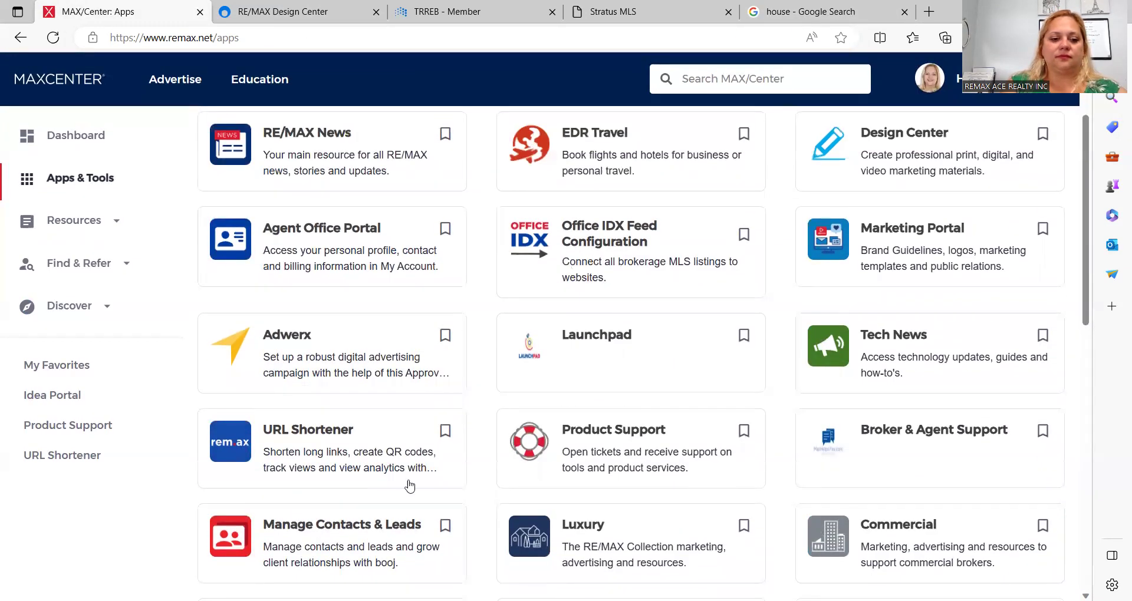
Step: Create a 'Pitt For Sale' shortened link pointing to the pasted Google image search URL
{"action": "left_click", "coordinate": [271, 458]}
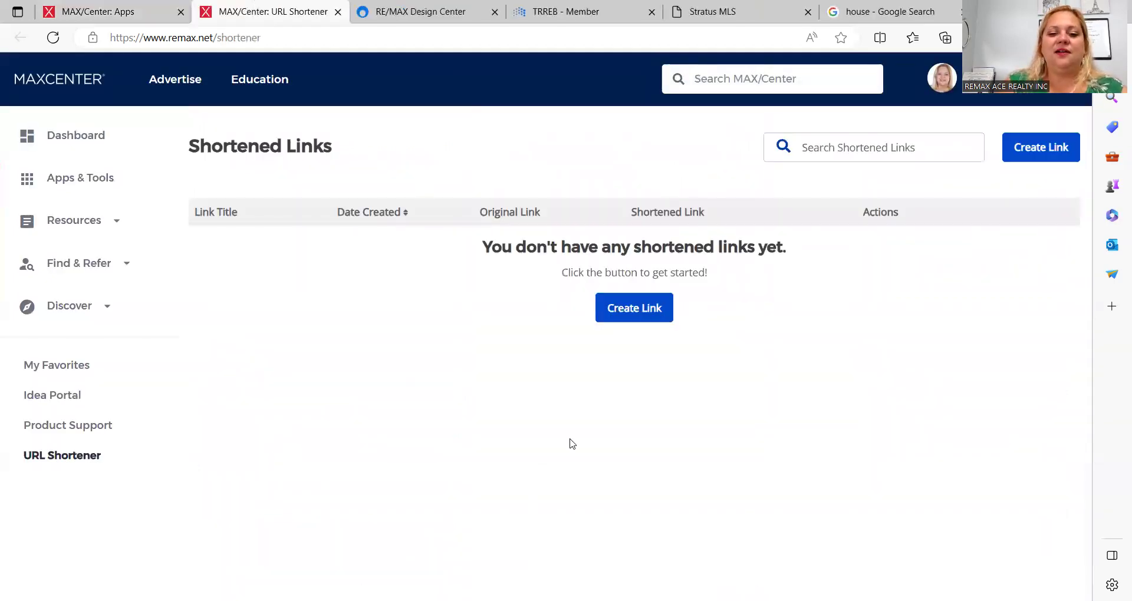
{"action": "left_click", "coordinate": [637, 308]}
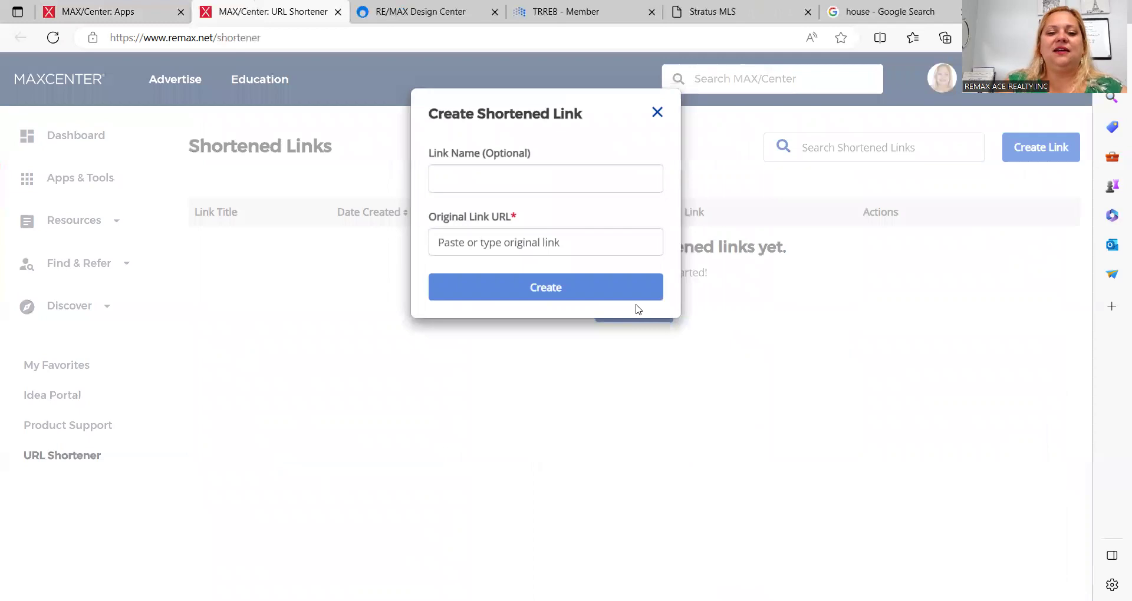
{"action": "left_click", "coordinate": [569, 180]}
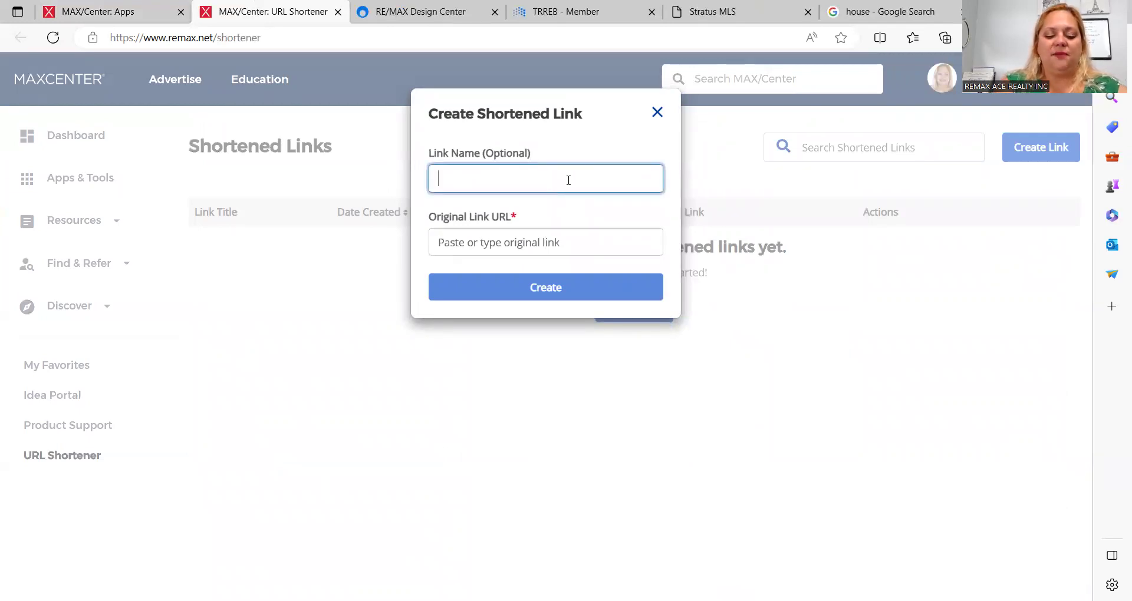
{"action": "type", "text": "For Sale"}
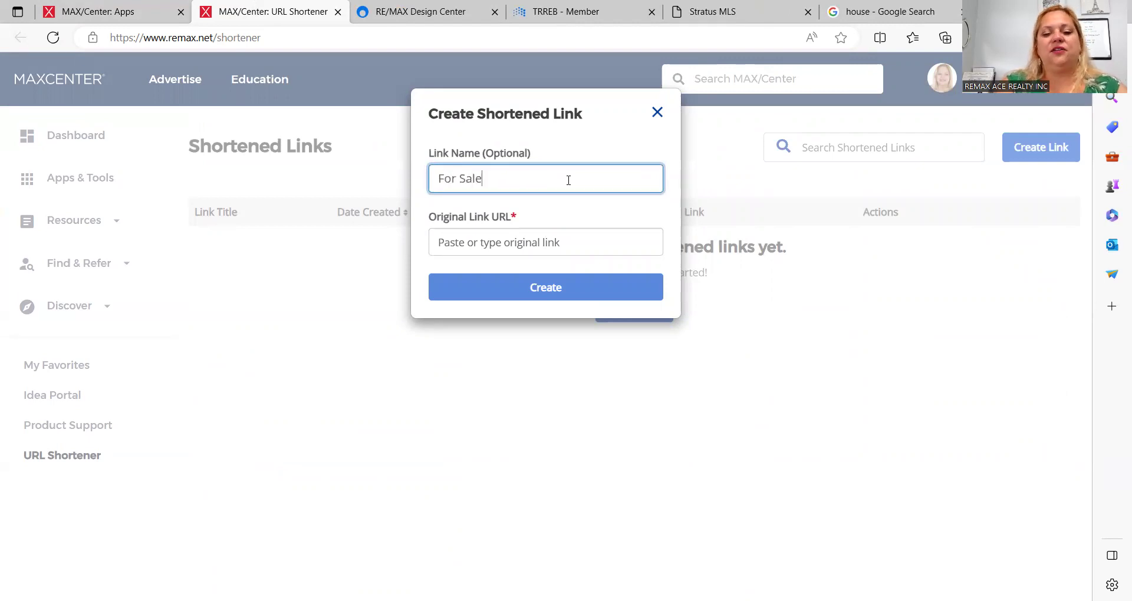
{"action": "key", "text": "Tab"}
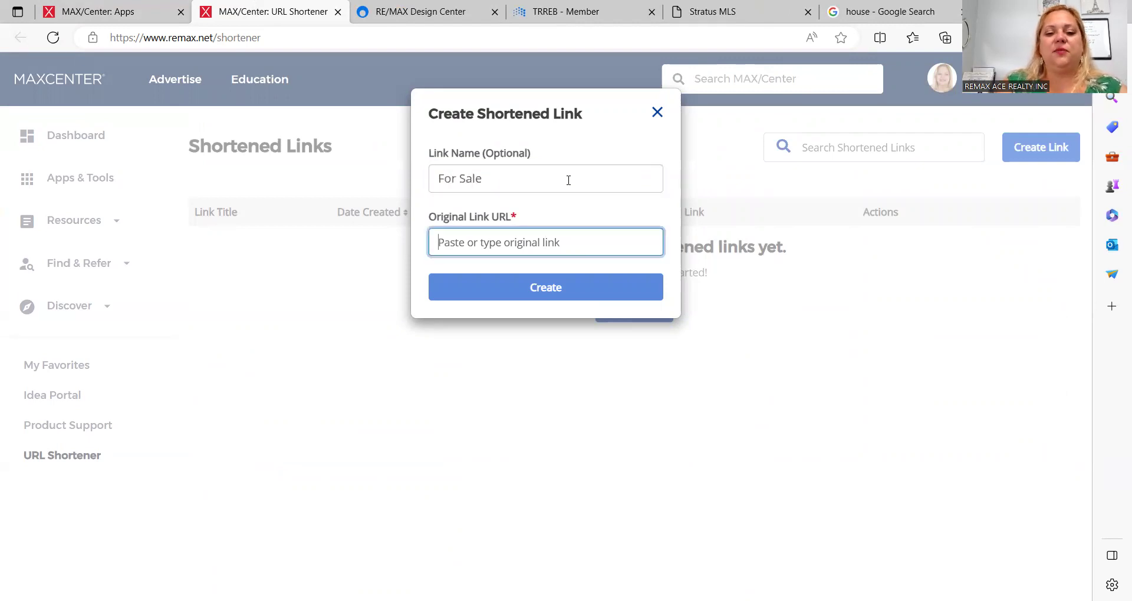
{"action": "left_click", "coordinate": [430, 183]}
{"action": "type", "text": "Pitt"}
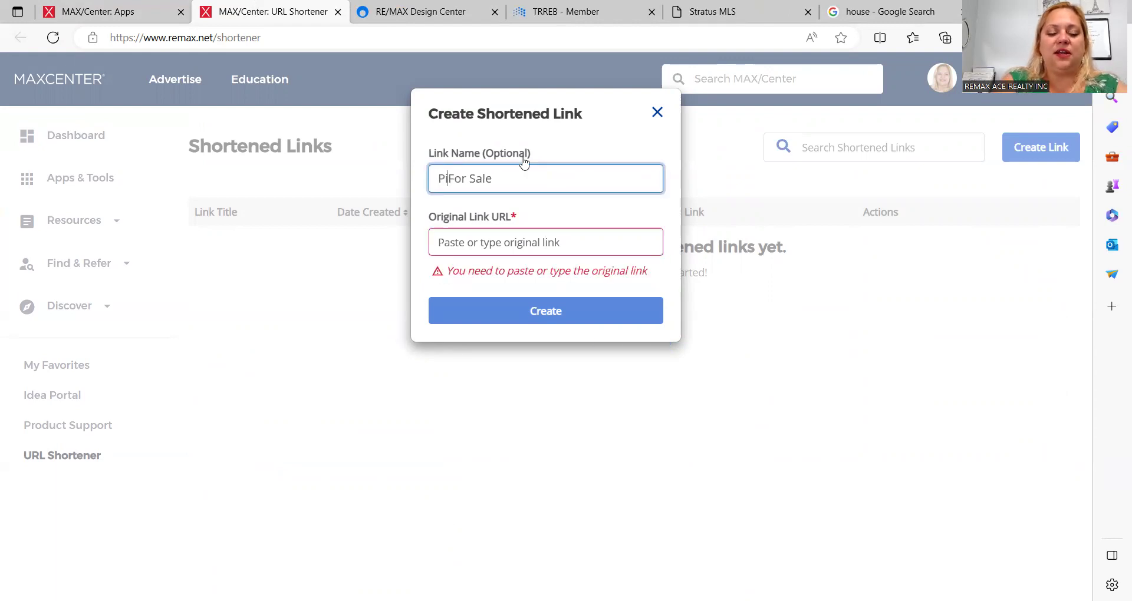
{"action": "left_click", "coordinate": [508, 246]}
{"action": "key", "text": "ctrl+v"}
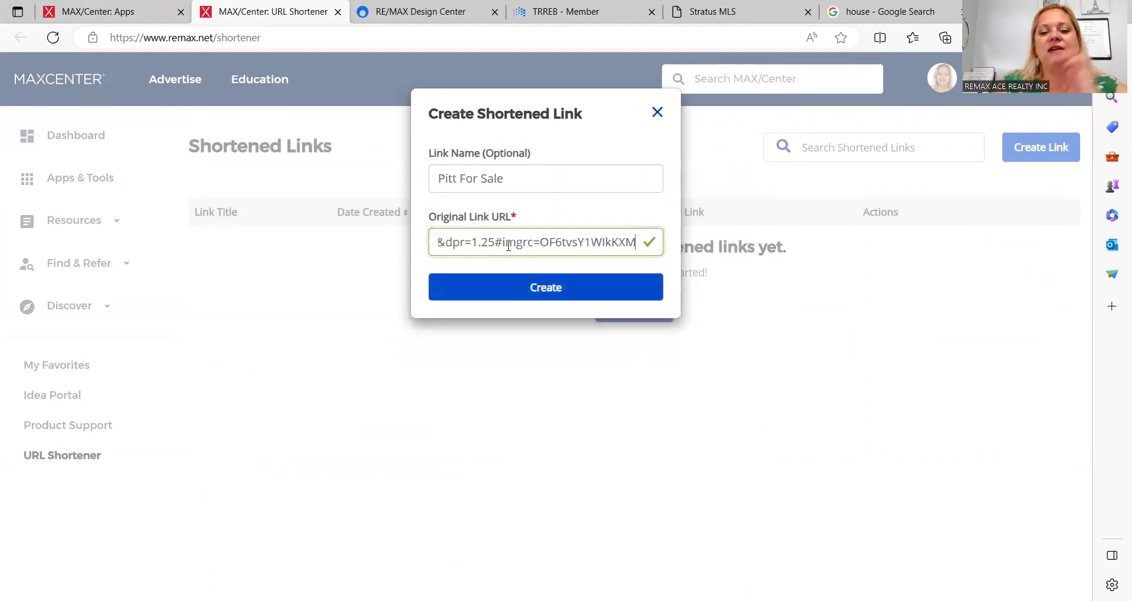
{"action": "left_click", "coordinate": [567, 290]}
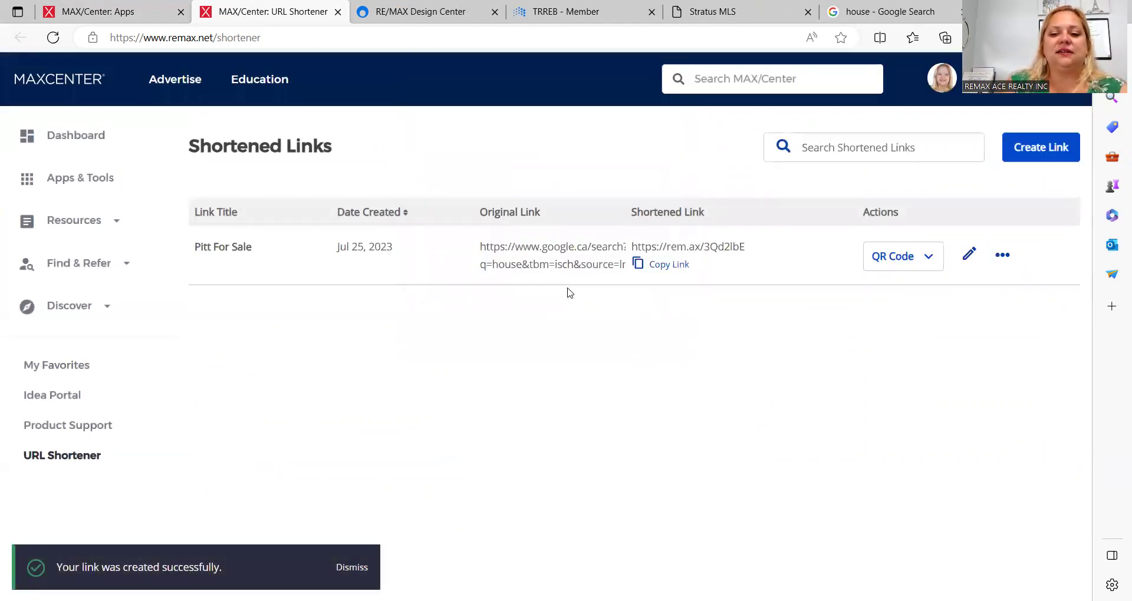
Step: Download the Pitt For Sale link's QR code as a PNG and close the downloads list
{"action": "left_click", "coordinate": [917, 266]}
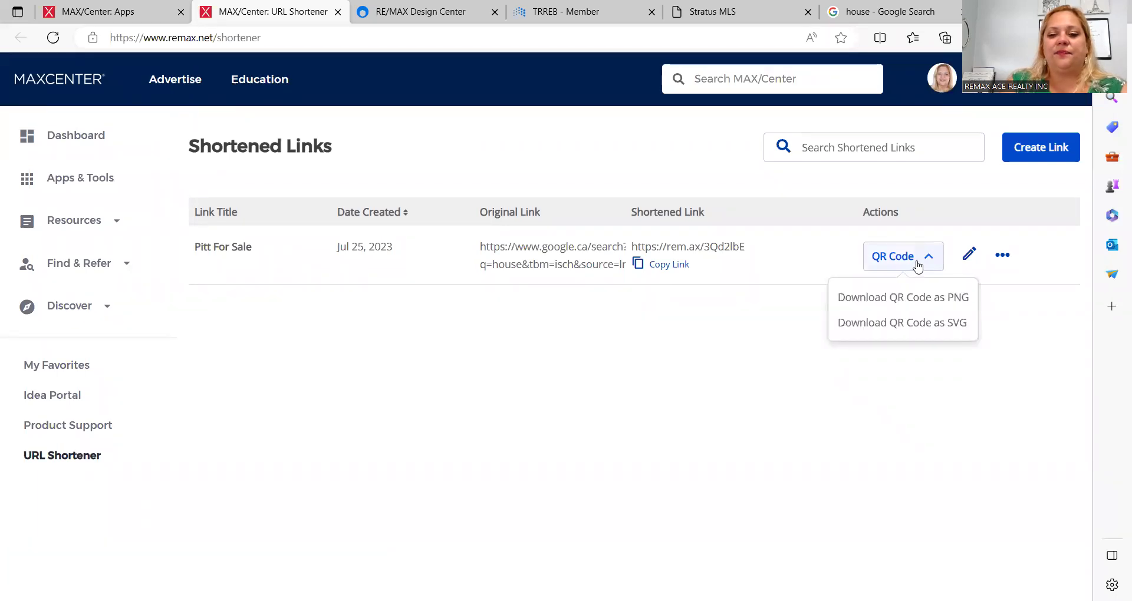
{"action": "left_click", "coordinate": [897, 264]}
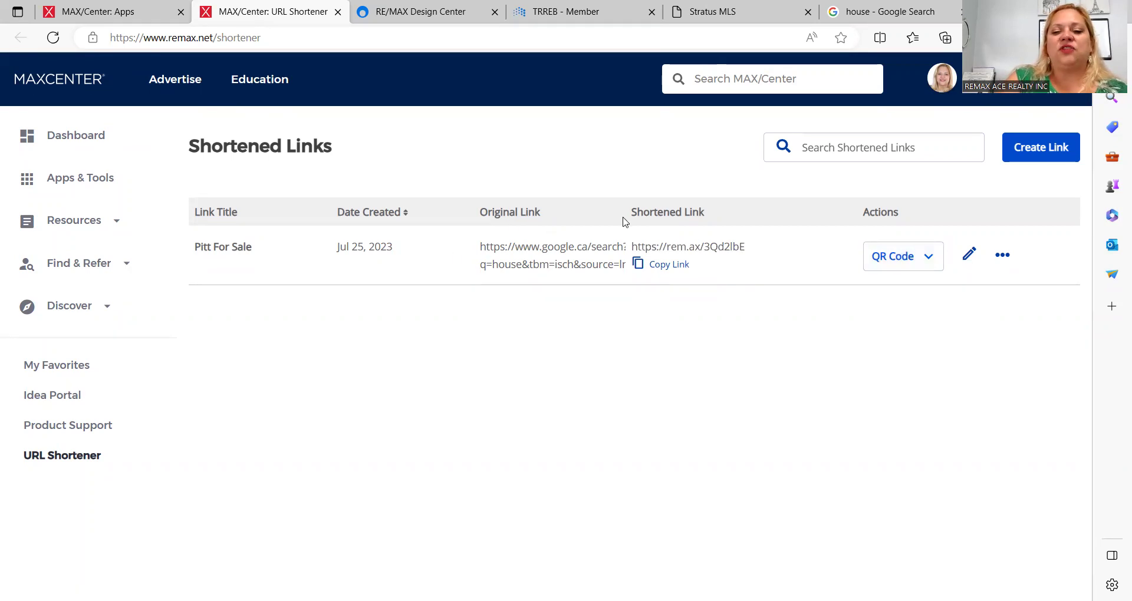
{"action": "left_click", "coordinate": [907, 263]}
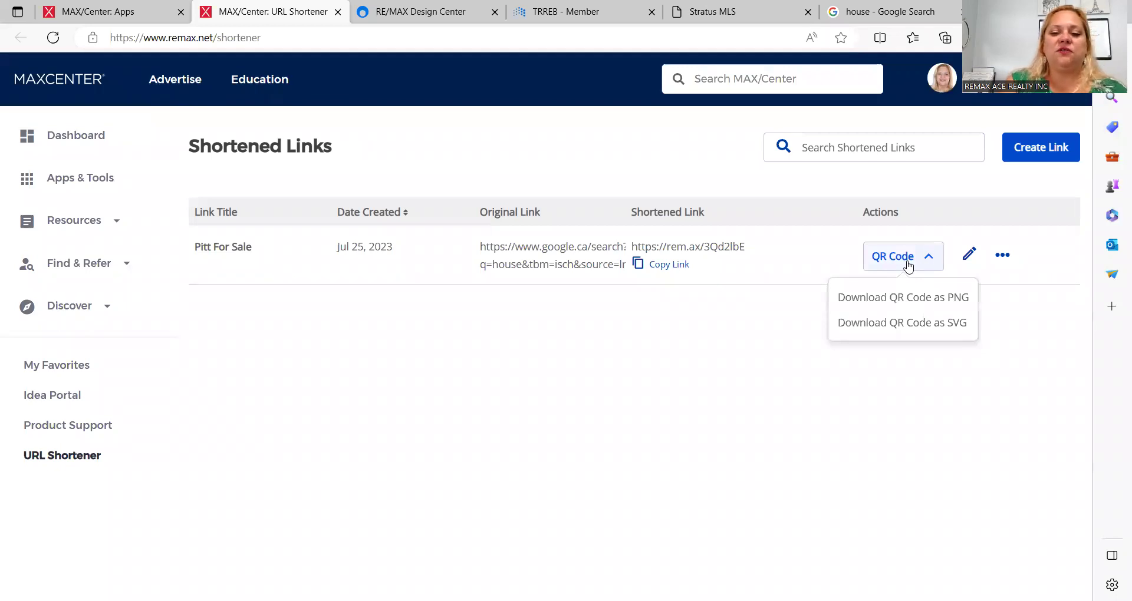
{"action": "left_click", "coordinate": [893, 300]}
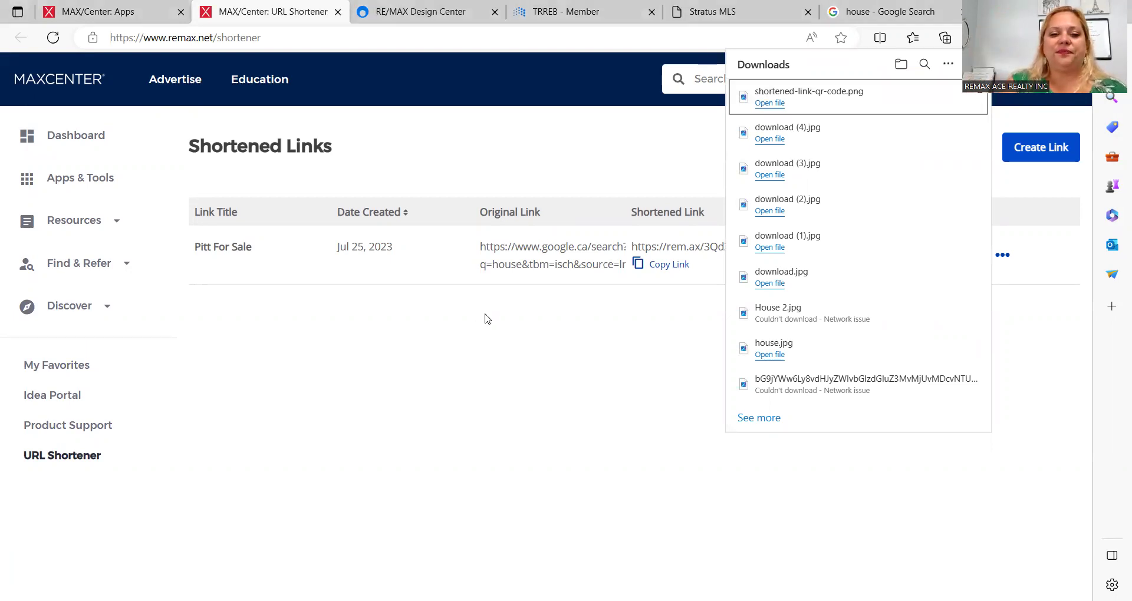
{"action": "left_click", "coordinate": [537, 349]}
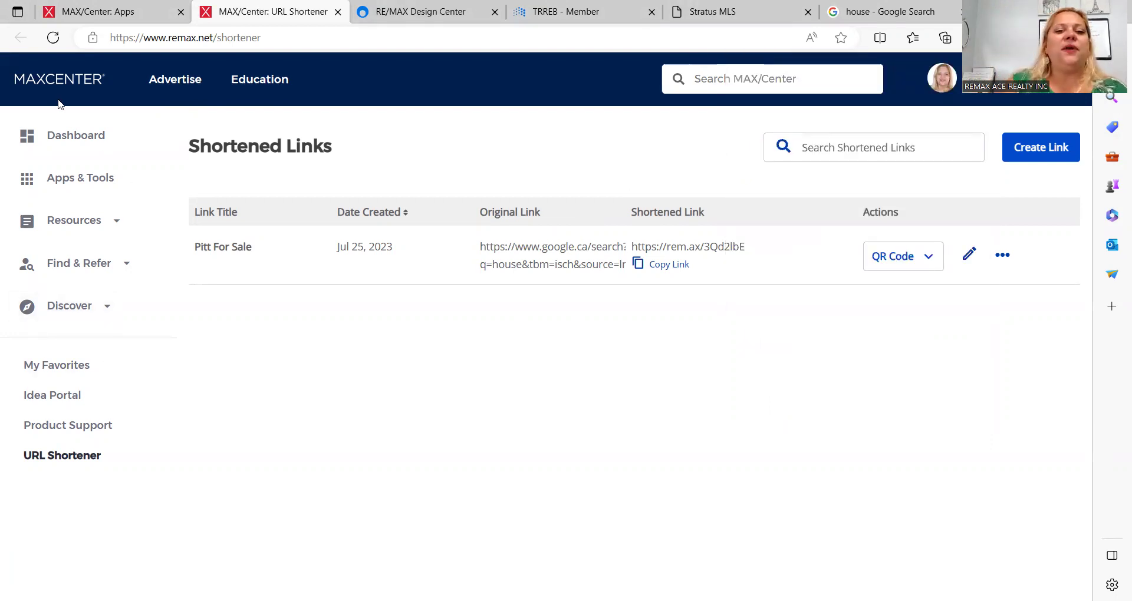
Step: Switch back to Design Center, reload the Woburn page, and browse the projects portfolio
{"action": "left_click", "coordinate": [400, 14]}
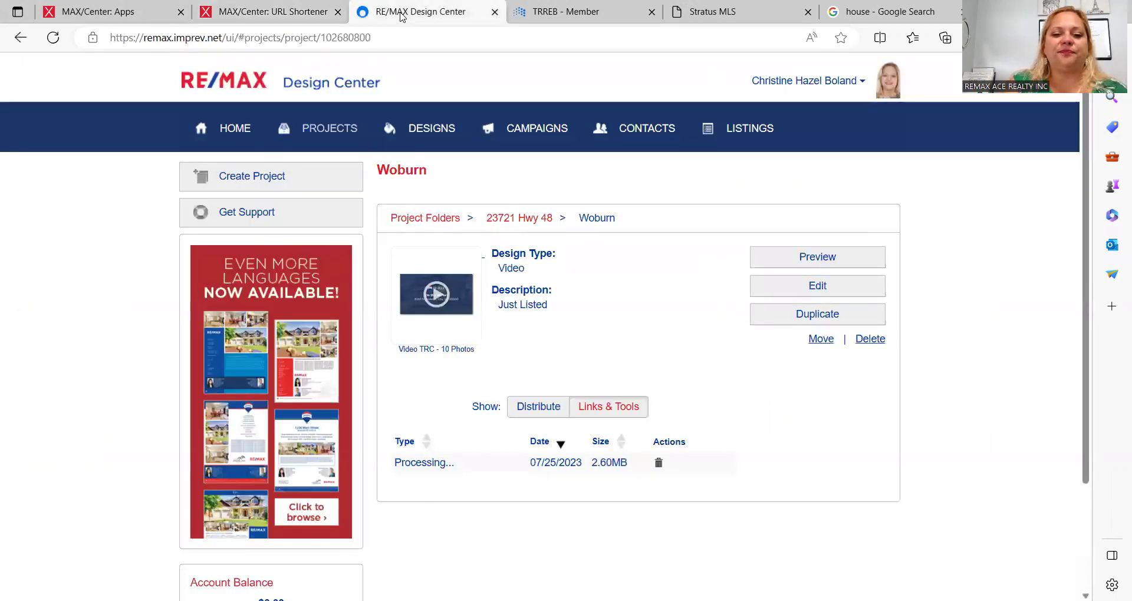
{"action": "left_click", "coordinate": [53, 38]}
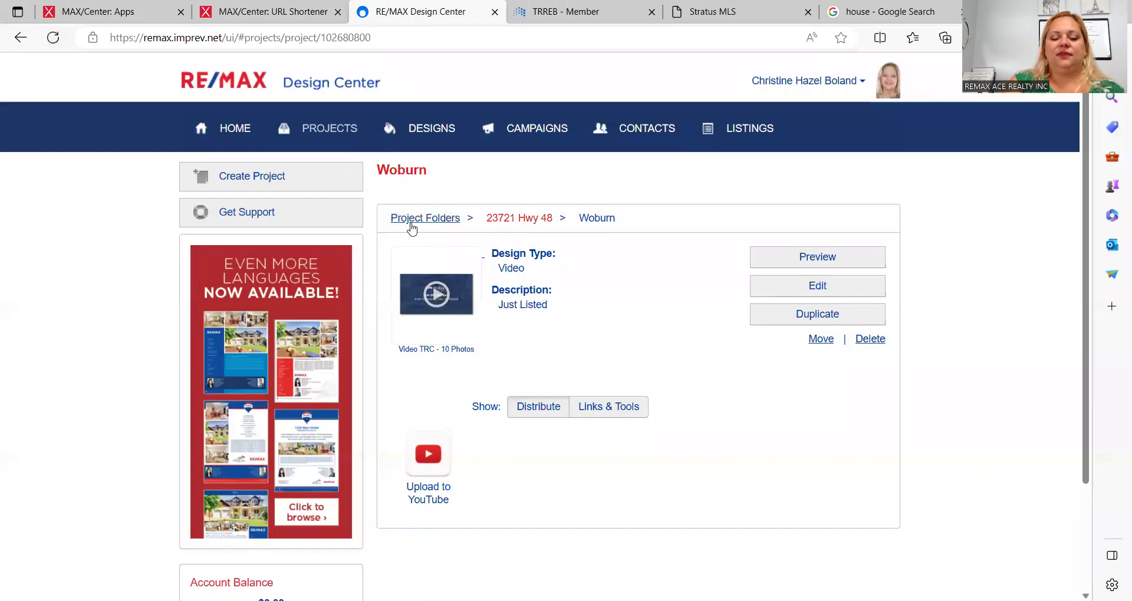
{"action": "left_click", "coordinate": [634, 407]}
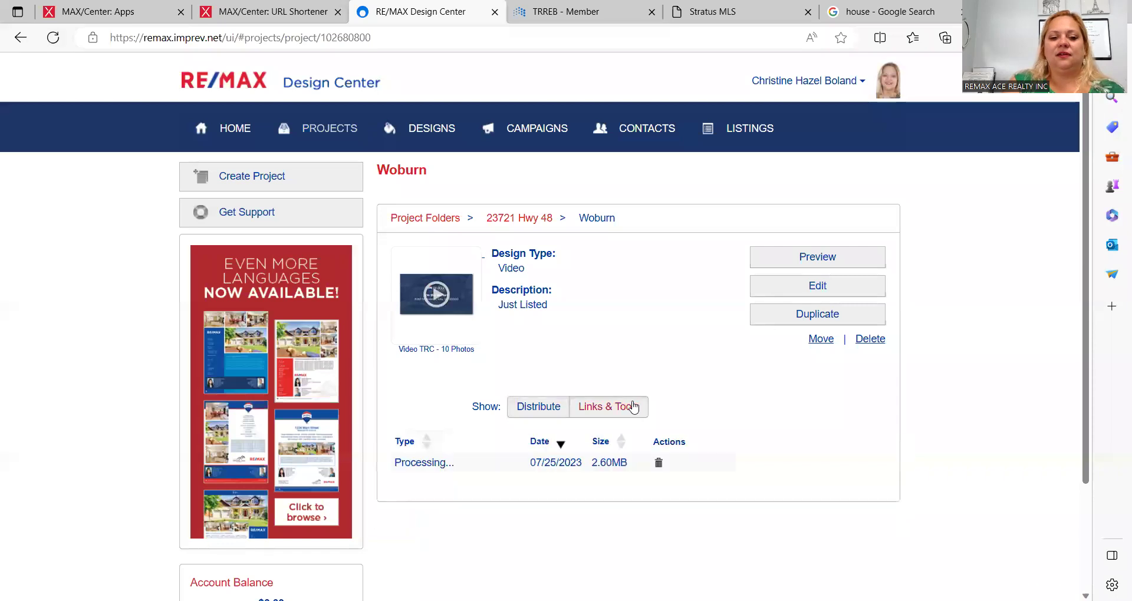
{"action": "left_click", "coordinate": [339, 131]}
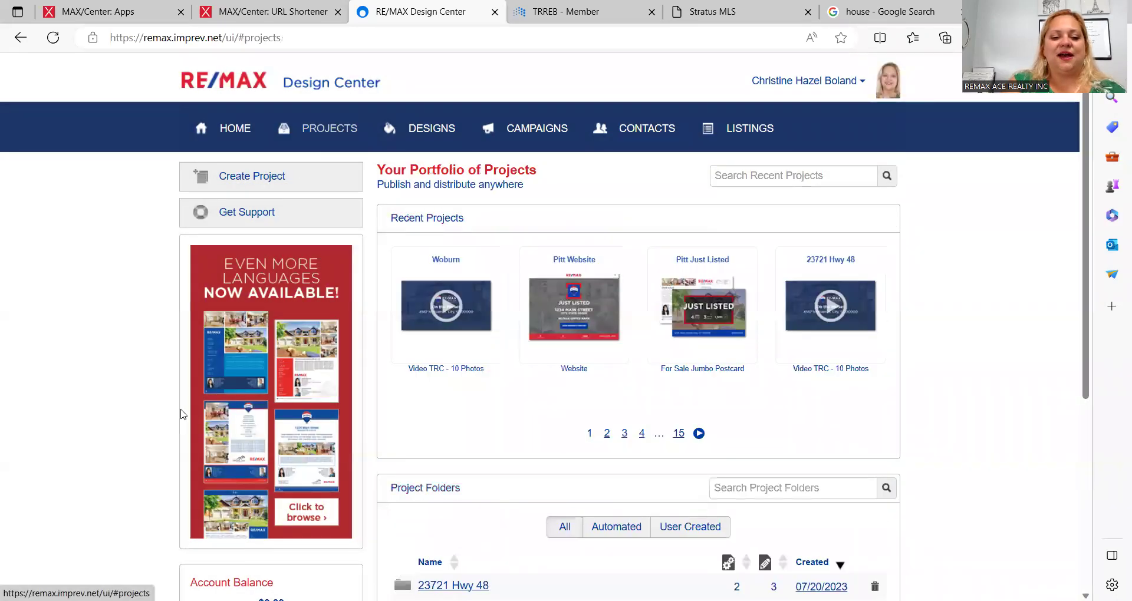
{"action": "scroll", "coordinate": [181, 415], "scroll_direction": "down", "scroll_amount": 5}
{"action": "scroll", "coordinate": [181, 414], "scroll_direction": "up", "scroll_amount": 5}
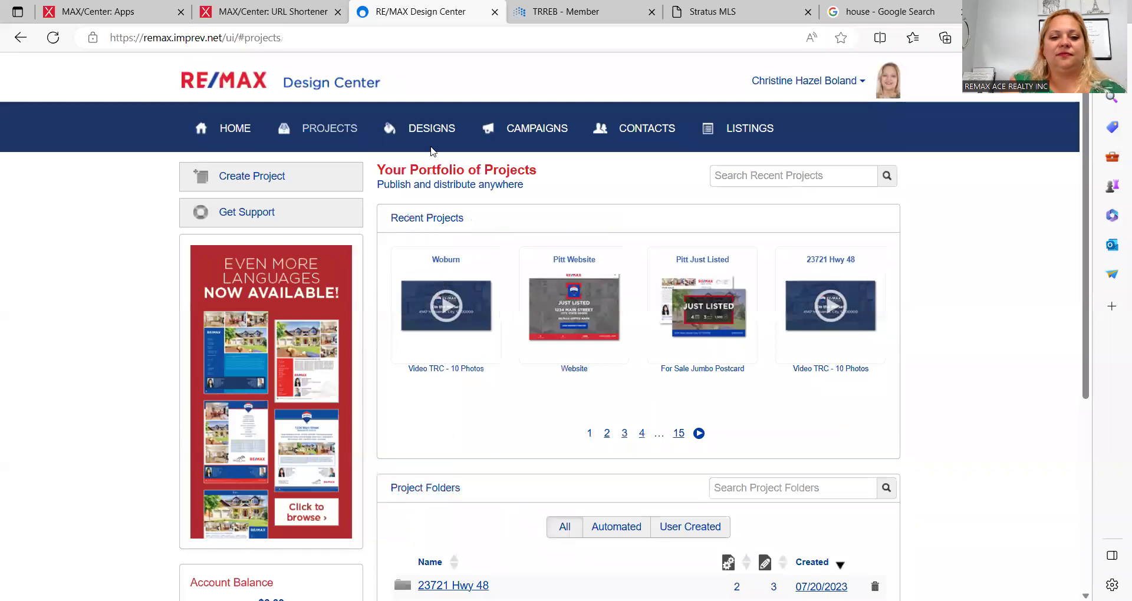
{"action": "left_click", "coordinate": [320, 128]}
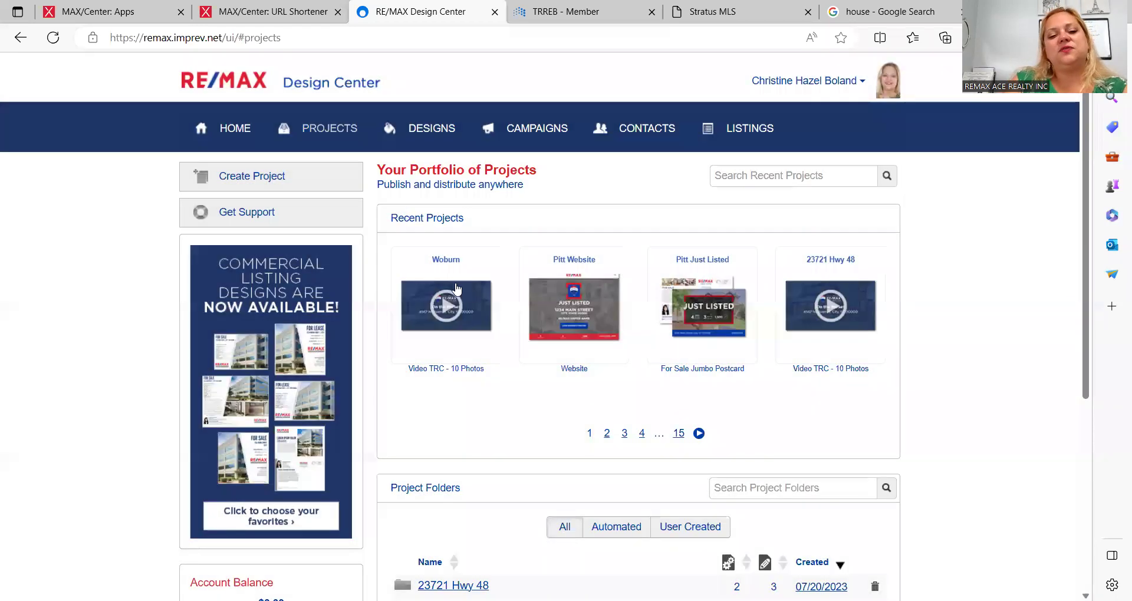
Step: Open the Woburn project and recheck Links & Tools, confirming the video is still processing
{"action": "left_click", "coordinate": [452, 299]}
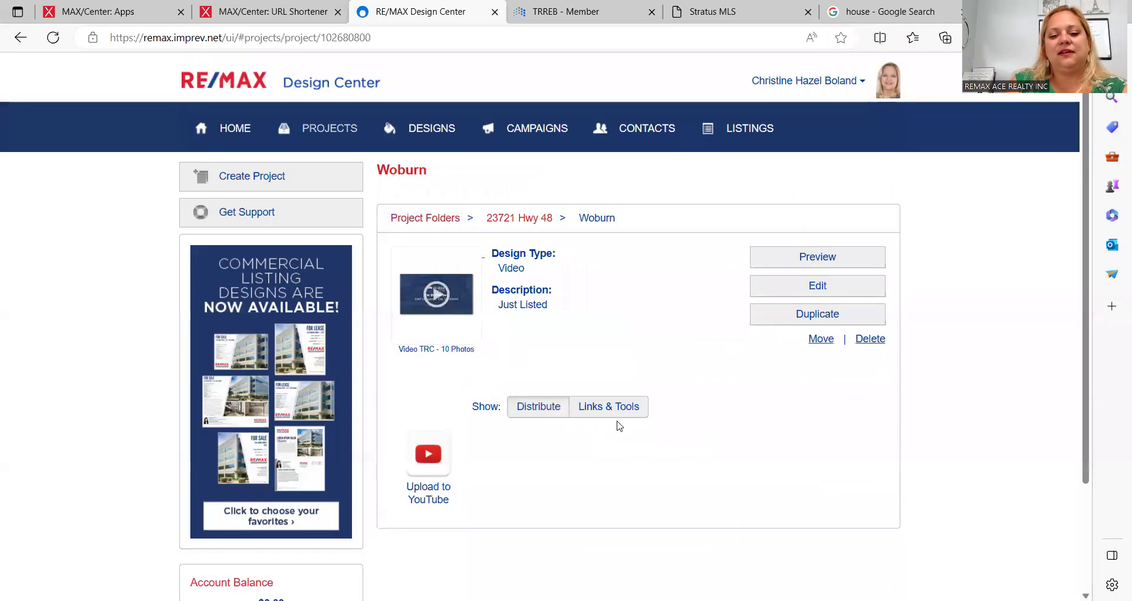
{"action": "left_click", "coordinate": [627, 406]}
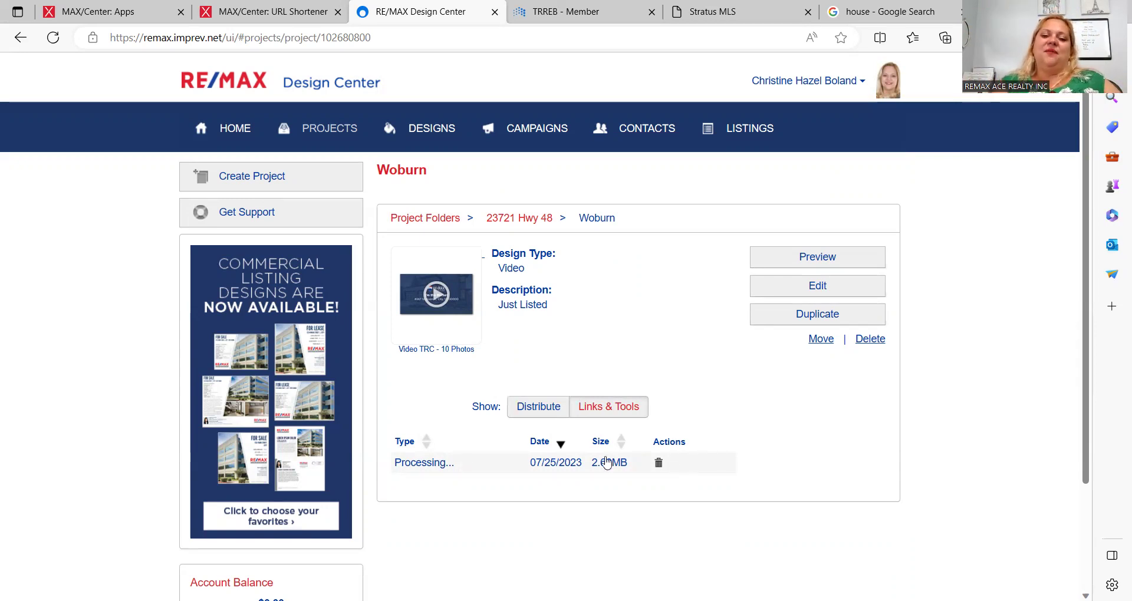
{"action": "left_click", "coordinate": [53, 39]}
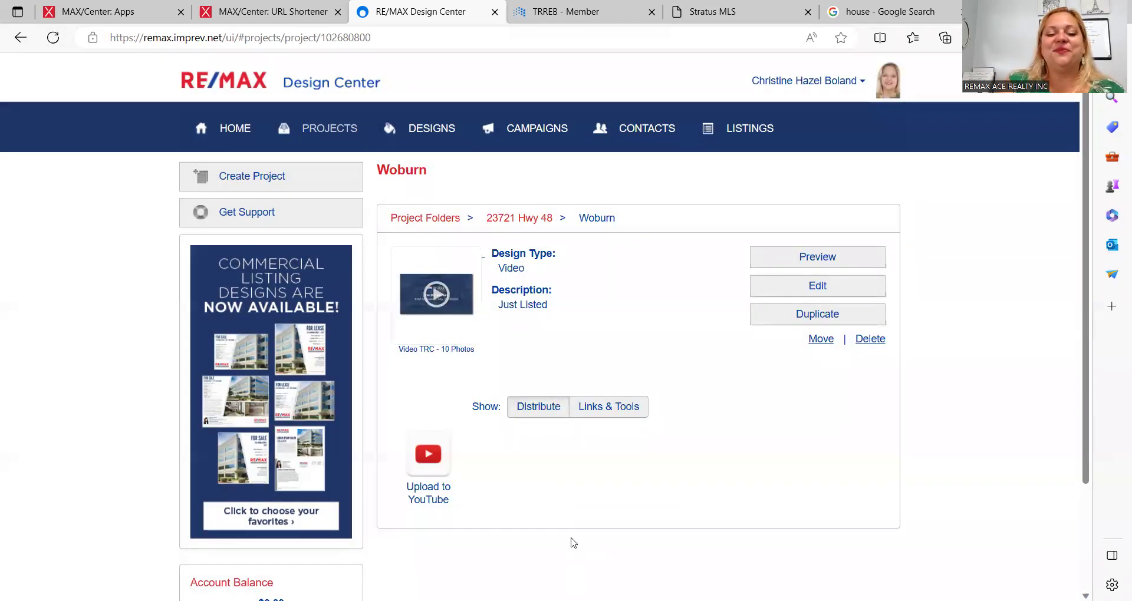
{"action": "left_click", "coordinate": [628, 417]}
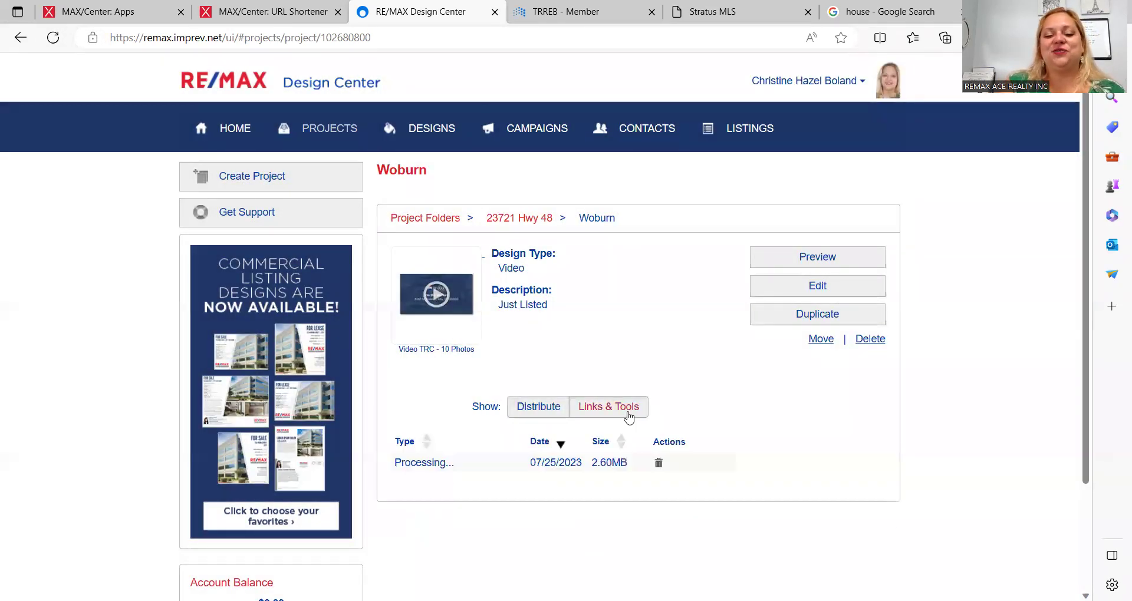